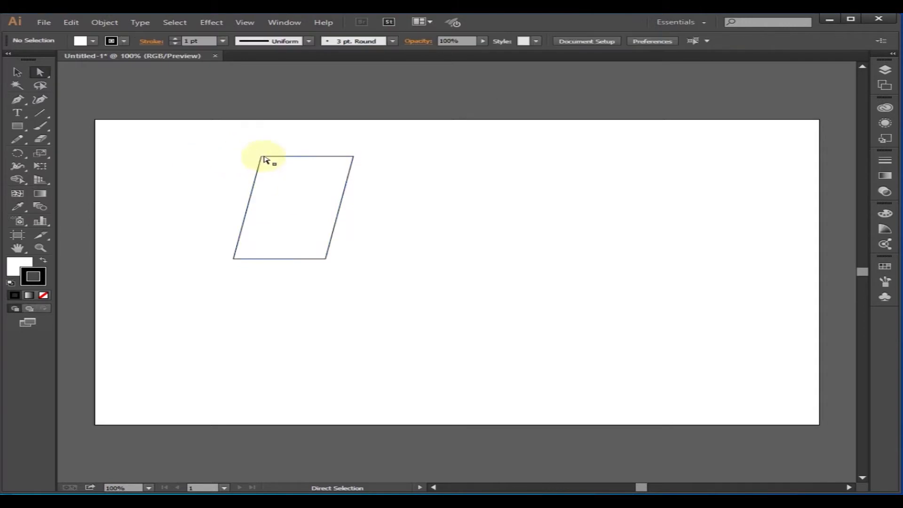
# Move the parallelogram's upper corners to about X 136, Y 68 and X 349, Y 63, and pull its lower corners inward to taper it
pyautogui.moveTo(260, 157); pyautogui.dragTo(197, 156)
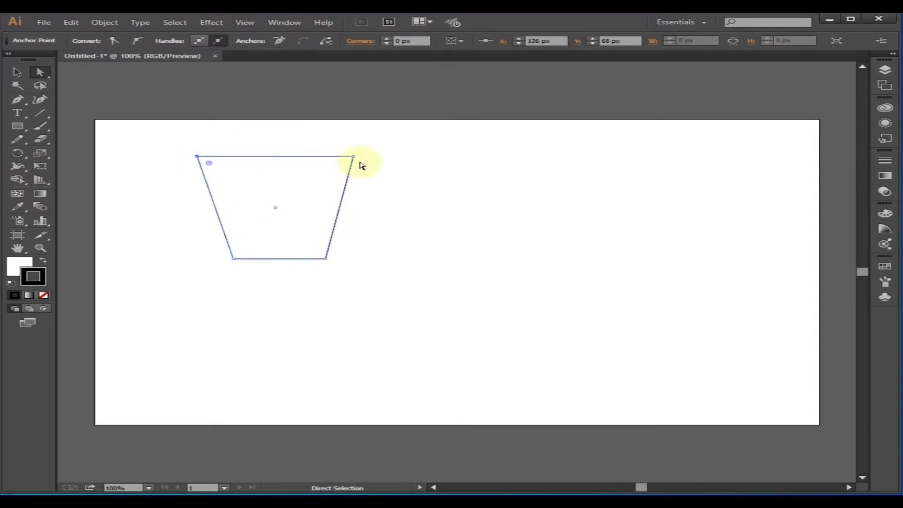
pyautogui.moveTo(356, 157)
pyautogui.mouseDown()
pyautogui.moveTo(375, 162)
pyautogui.moveTo(358, 154)
pyautogui.mouseUp()
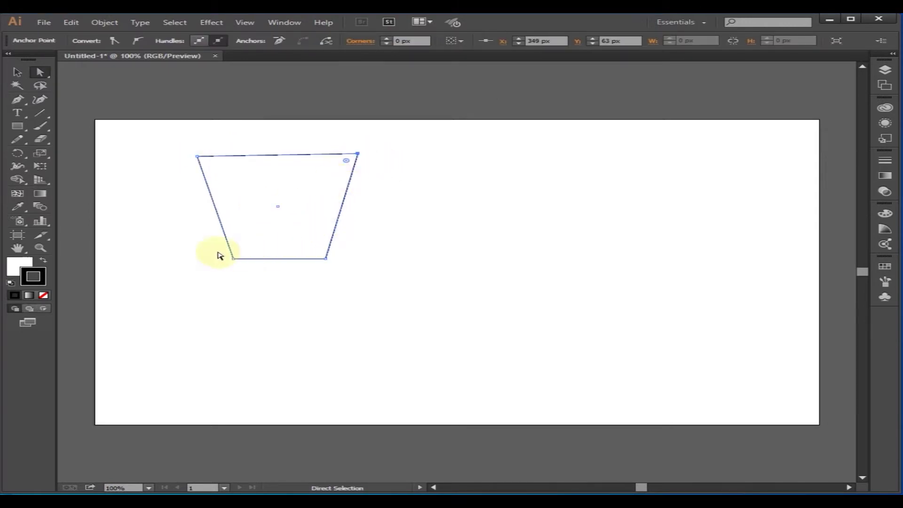
pyautogui.click(188, 237)
pyautogui.moveTo(188, 238); pyautogui.dragTo(408, 287)
pyautogui.moveTo(241, 260); pyautogui.dragTo(260, 259)
pyautogui.click(216, 235)
pyautogui.click(374, 253)
pyautogui.moveTo(328, 249); pyautogui.dragTo(307, 259)
pyautogui.click(401, 267)
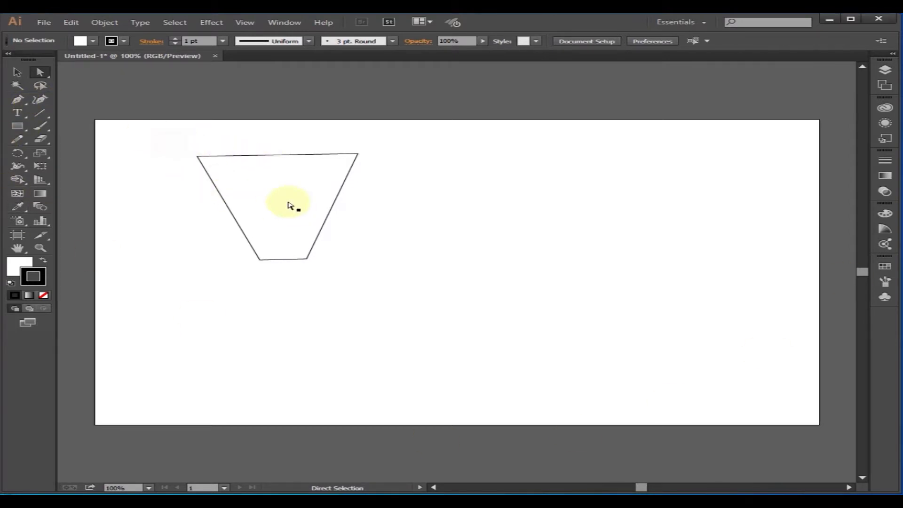
# Round the tapered shape's upper-left corner by about 57 px and give its upper-right corner a similar curve
pyautogui.click(235, 156)
pyautogui.click(174, 150)
pyautogui.moveTo(161, 135); pyautogui.dragTo(231, 177)
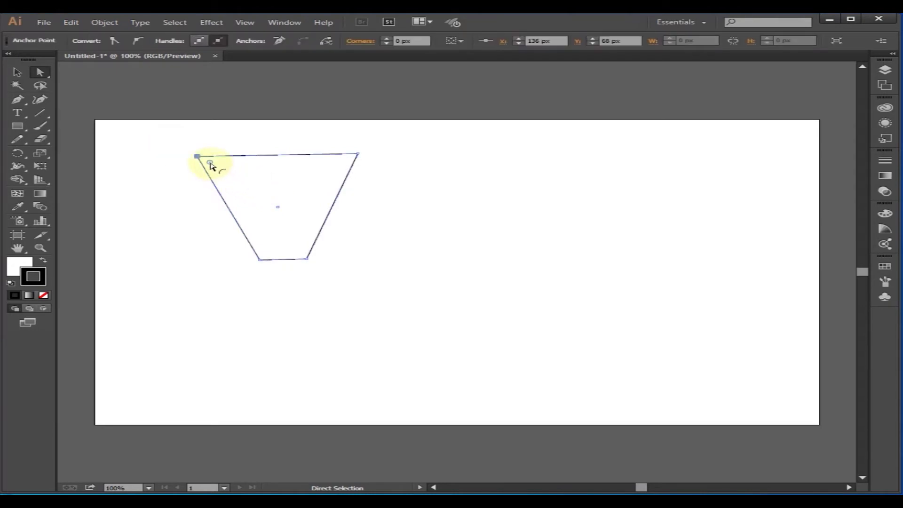
pyautogui.moveTo(259, 197); pyautogui.dragTo(261, 199)
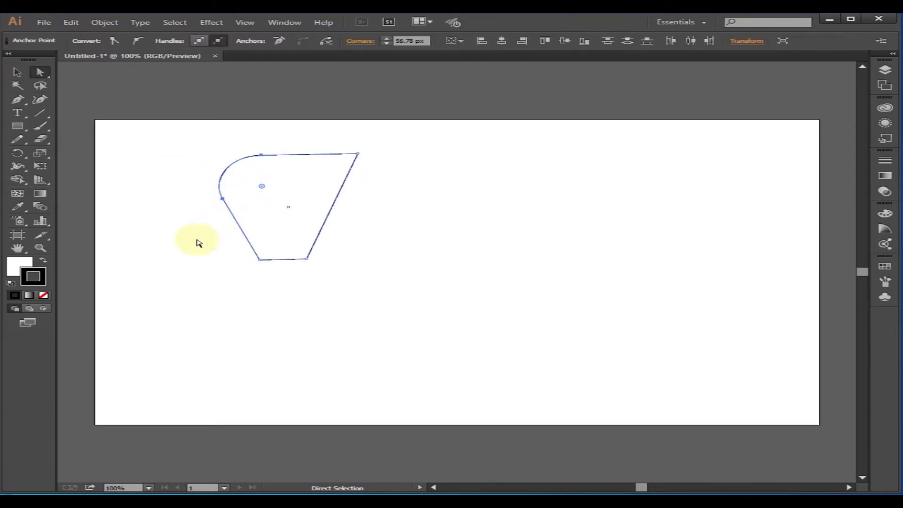
pyautogui.click(197, 241)
pyautogui.moveTo(316, 139); pyautogui.dragTo(393, 189)
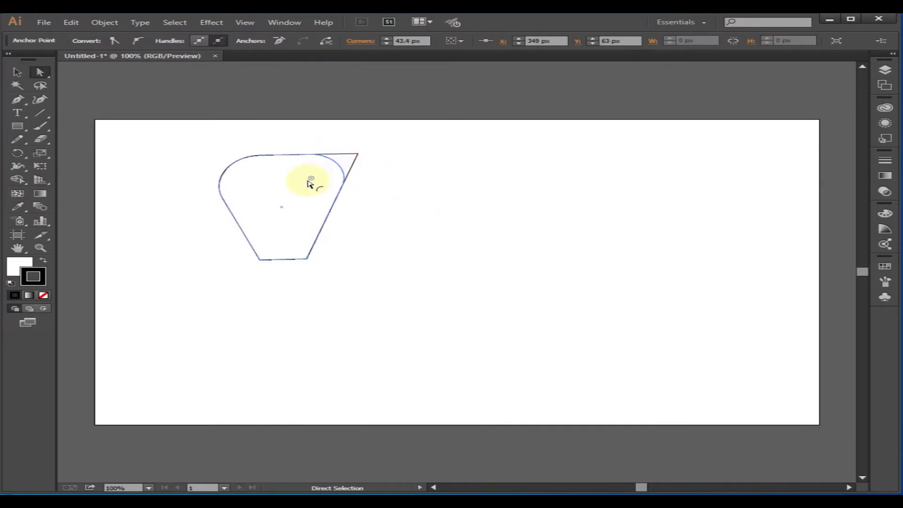
pyautogui.moveTo(291, 192); pyautogui.dragTo(479, 230)
# Round both lower corners of the tapered shape together by about 46 px
pyautogui.click(419, 233)
pyautogui.moveTo(214, 230); pyautogui.dragTo(365, 301)
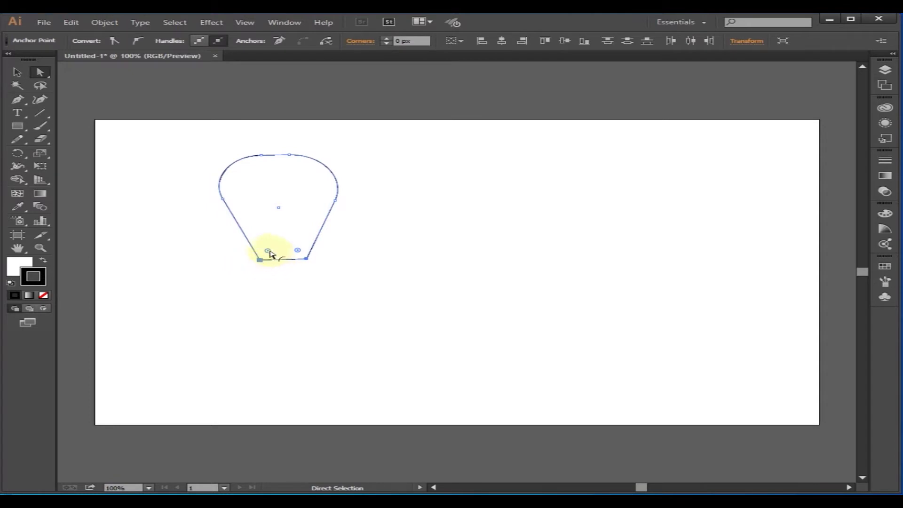
pyautogui.moveTo(282, 232); pyautogui.dragTo(470, 248)
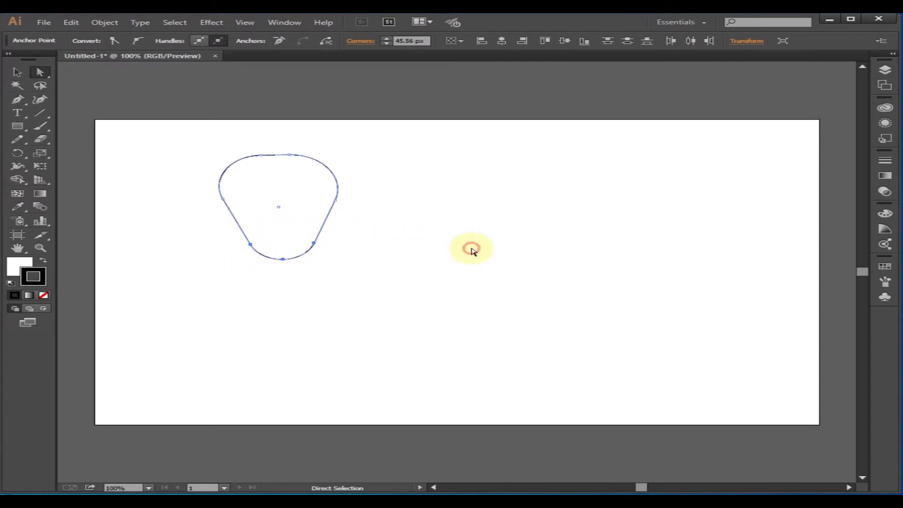
pyautogui.click(470, 248)
# Fine-tune the rounding of the shape's two upper corners, making the upper-right curve slightly tighter
pyautogui.moveTo(189, 147); pyautogui.dragTo(299, 186)
pyautogui.click(376, 204)
pyautogui.moveTo(220, 124); pyautogui.dragTo(384, 211)
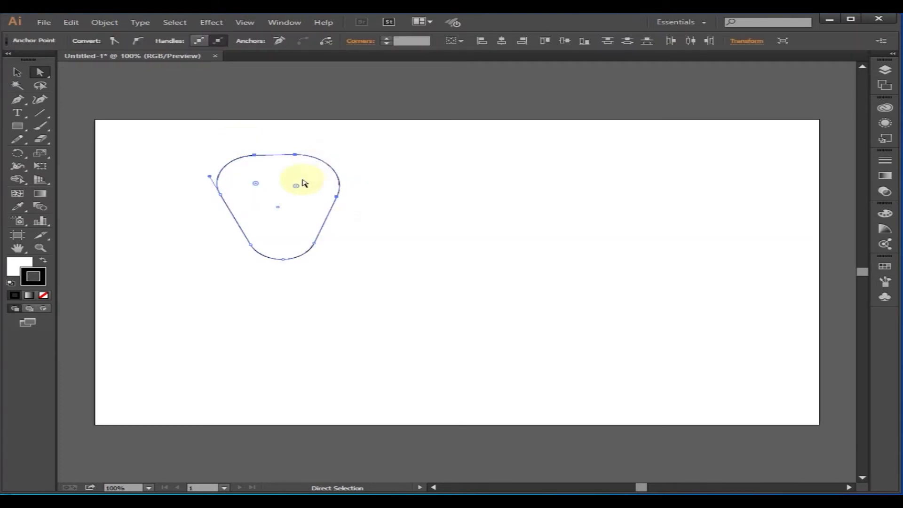
pyautogui.click(414, 201)
pyautogui.moveTo(307, 162); pyautogui.dragTo(347, 197)
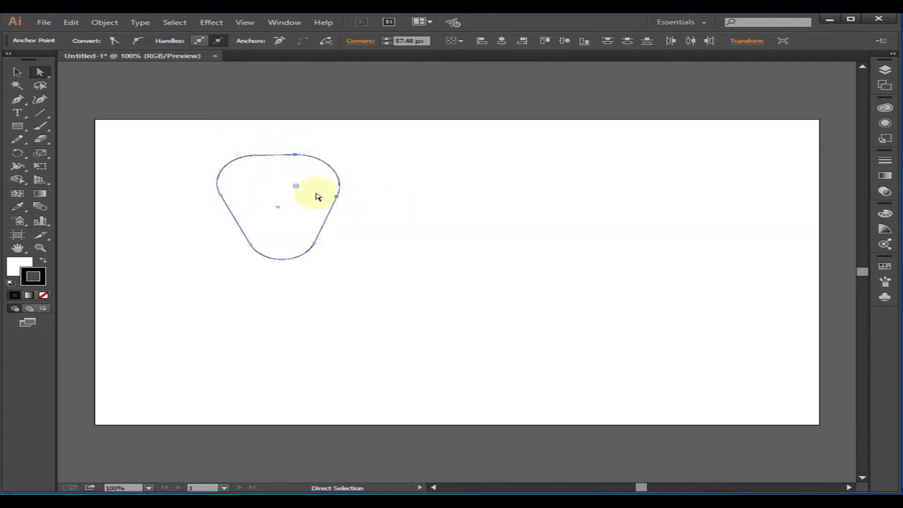
pyautogui.click(411, 212)
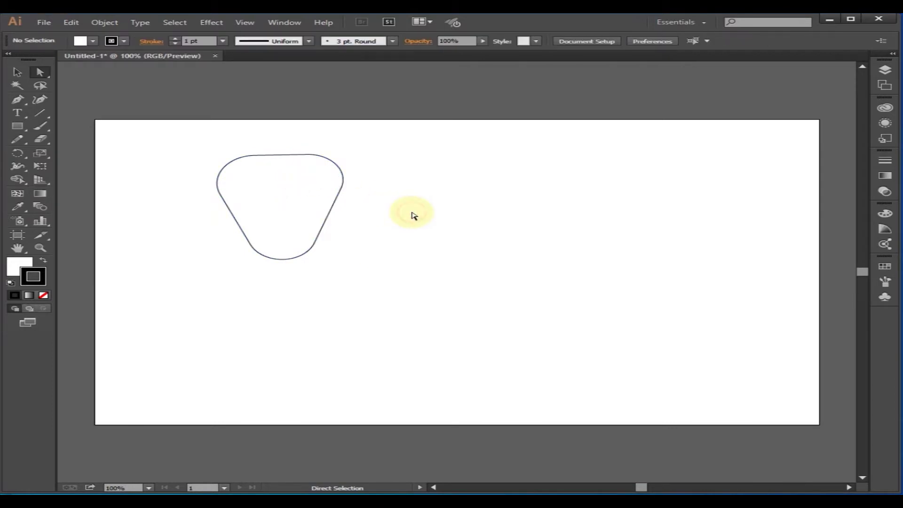
# Undo the corner rounding and corner moves back to the plain square
pyautogui.click(271, 211)
pyautogui.hotkey('ctrl', 'z')
pyautogui.hotkey('ctrl', 'z')
pyautogui.hotkey('ctrl', 'z')
pyautogui.hotkey('ctrl', 'z')
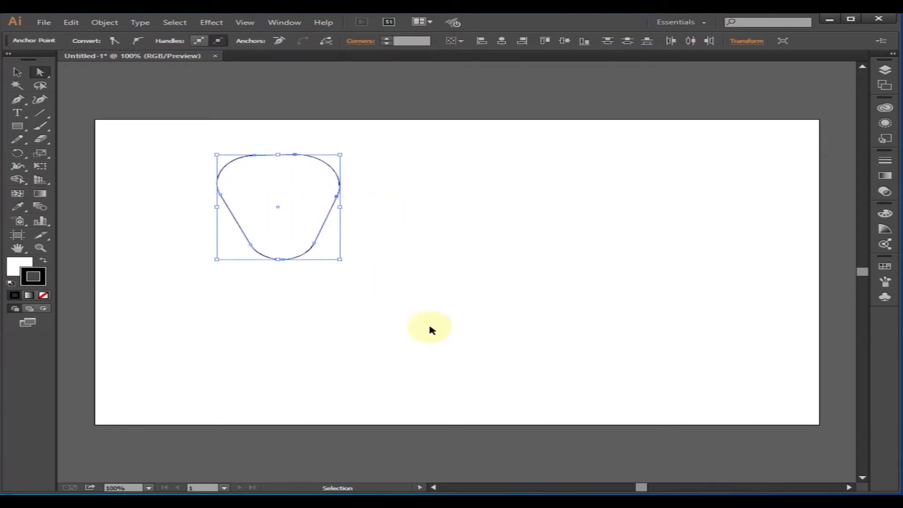
pyautogui.click(432, 305)
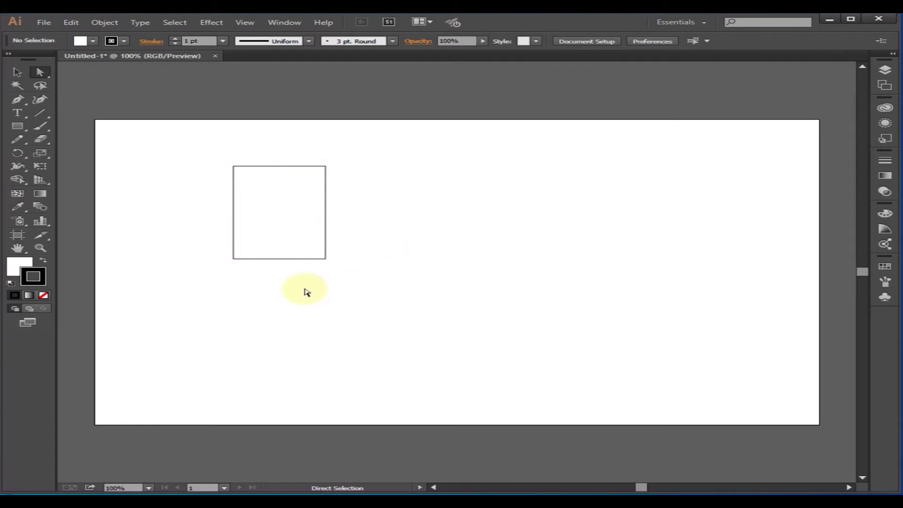
# Round only the square's lower-left corner with a 122 px radius
pyautogui.moveTo(211, 222); pyautogui.dragTo(273, 283)
pyautogui.moveTo(258, 247); pyautogui.dragTo(352, 192)
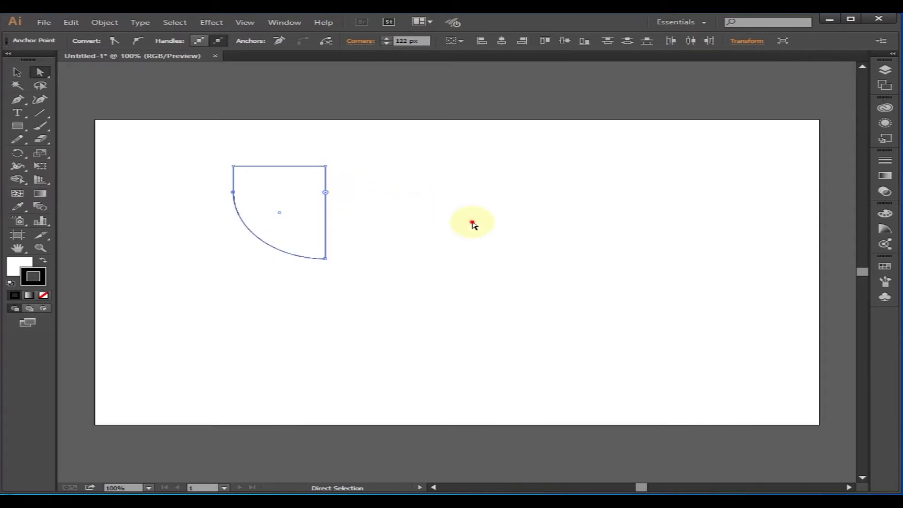
pyautogui.click(472, 223)
# Select the whole shape with the Direct Selection tool and move it down and slightly left by its centre
pyautogui.click(236, 188)
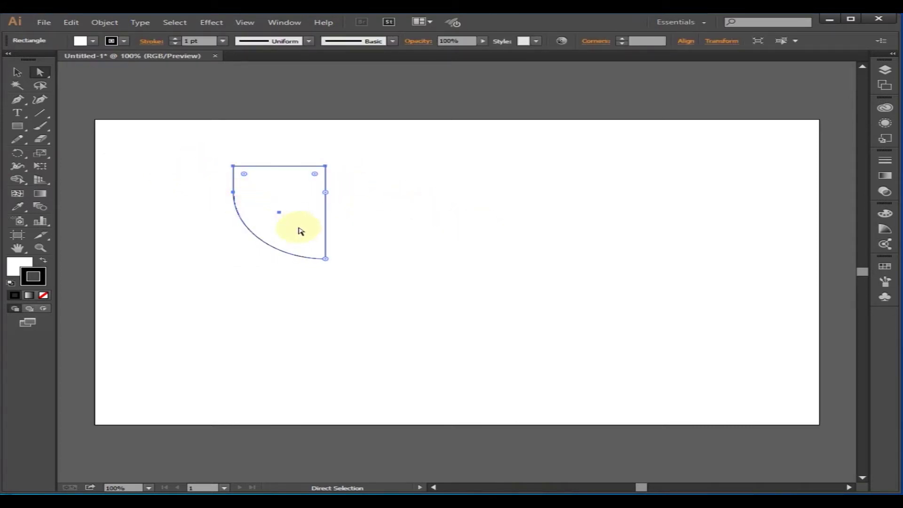
pyautogui.click(325, 259)
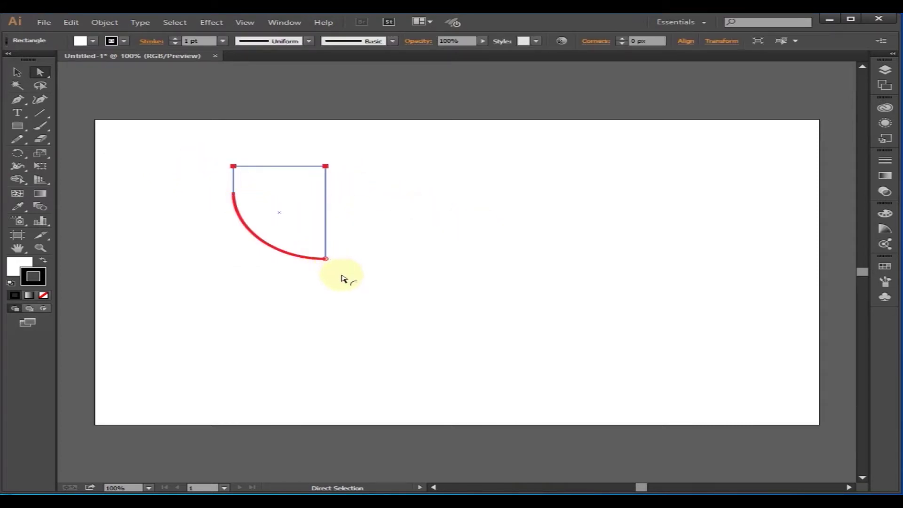
pyautogui.moveTo(279, 214); pyautogui.dragTo(267, 266)
pyautogui.click(430, 280)
pyautogui.moveTo(183, 256); pyautogui.dragTo(337, 341)
pyautogui.click(365, 305)
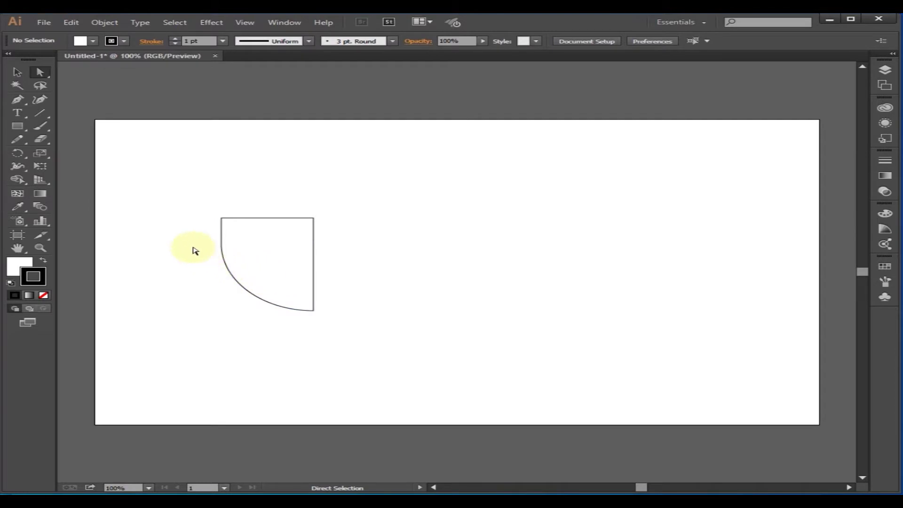
# Reshape the path by pulling its anchor points outward, with the left one at about X 108, Y 224 and the lower-right one at X 395, Y 470
pyautogui.moveTo(193, 247); pyautogui.dragTo(425, 347)
pyautogui.click(222, 244)
pyautogui.moveTo(193, 243); pyautogui.dragTo(176, 241)
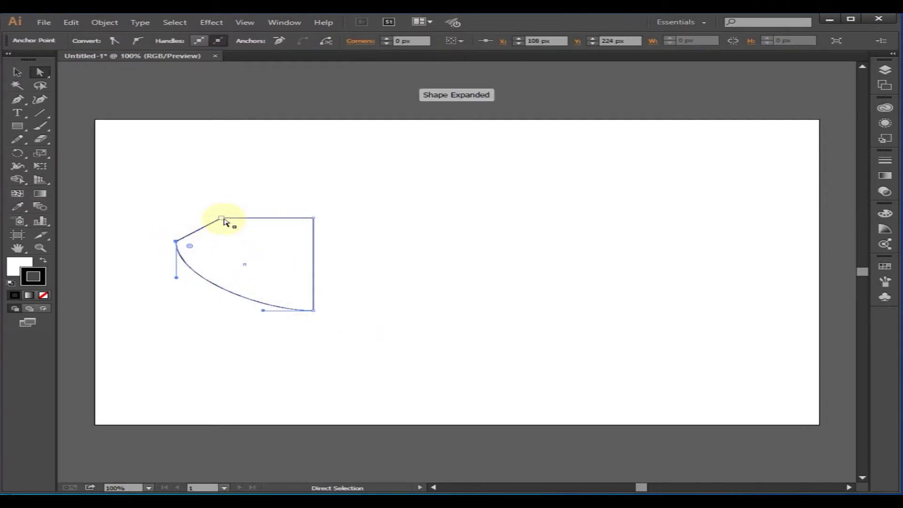
pyautogui.moveTo(226, 194); pyautogui.dragTo(230, 167)
pyautogui.moveTo(314, 218); pyautogui.dragTo(403, 187)
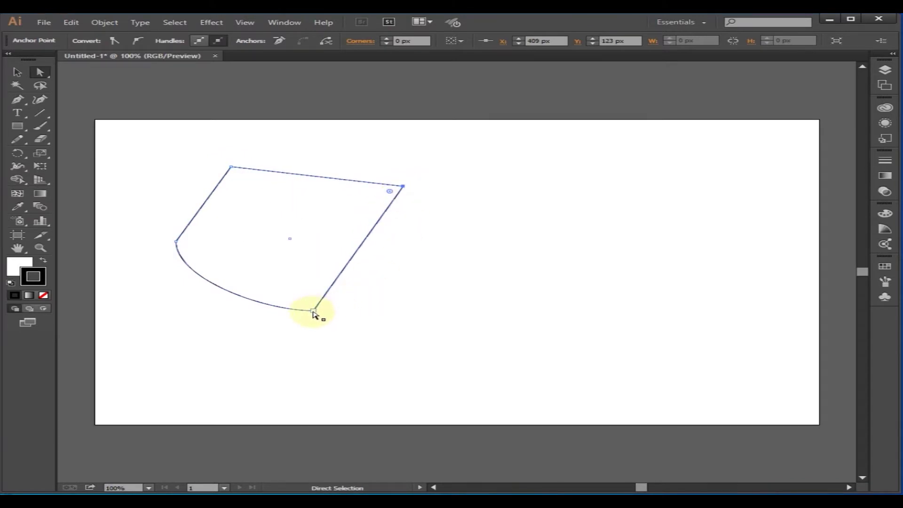
pyautogui.moveTo(376, 368); pyautogui.dragTo(401, 382)
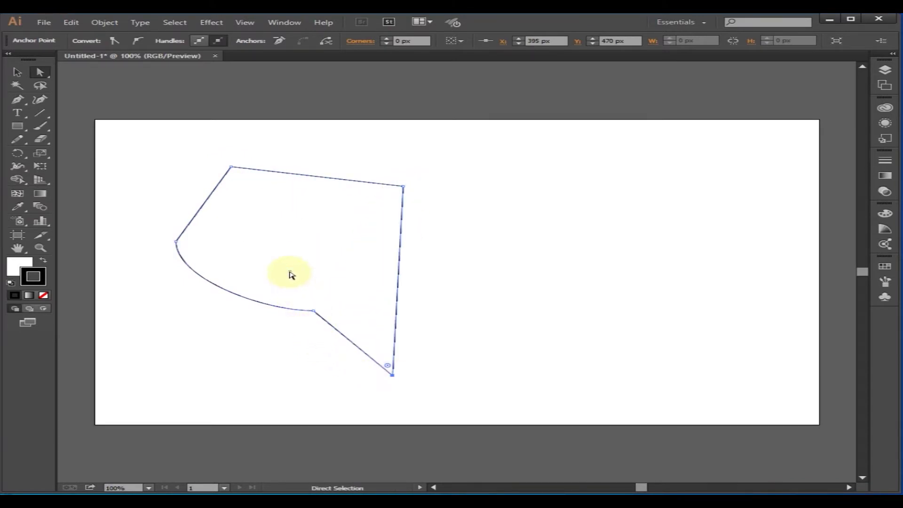
# Move the irregular path up and to the right and round all its corners by about 53 px
pyautogui.moveTo(289, 278); pyautogui.dragTo(345, 310)
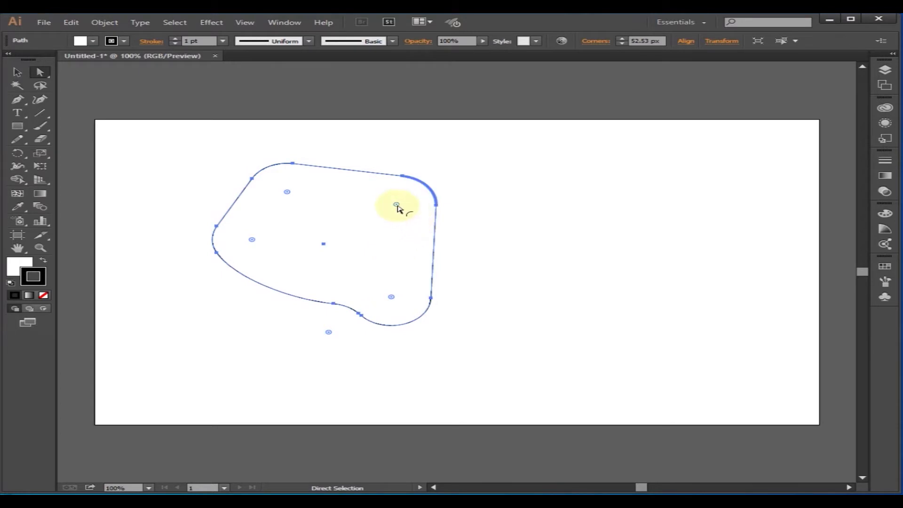
pyautogui.click(617, 246)
# Delete the rounded path and draw a rectangle about 144 px wide and 150 px high in the artboard's left half
pyautogui.moveTo(357, 155); pyautogui.dragTo(557, 275)
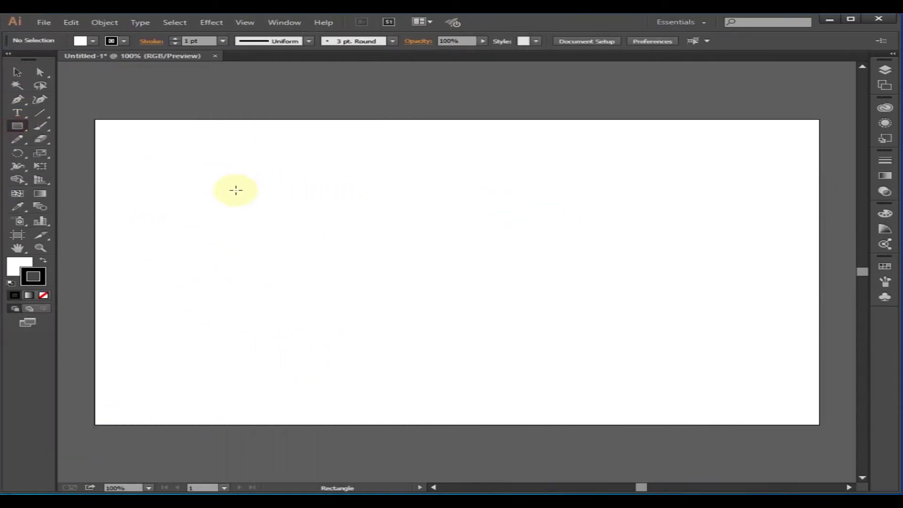
pyautogui.moveTo(236, 190); pyautogui.dragTo(344, 272)
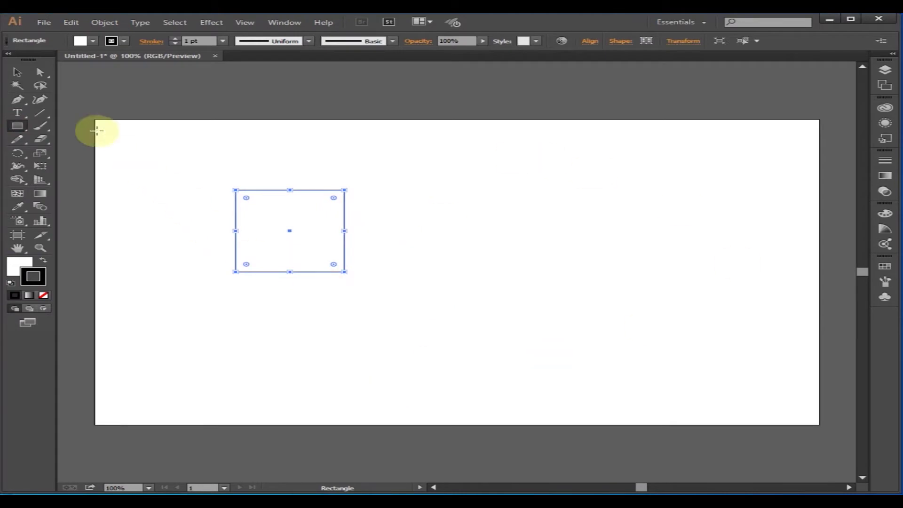
# Round only the rectangle's upper-right corner by about 88 px with the Direct Selection tool
pyautogui.click(42, 74)
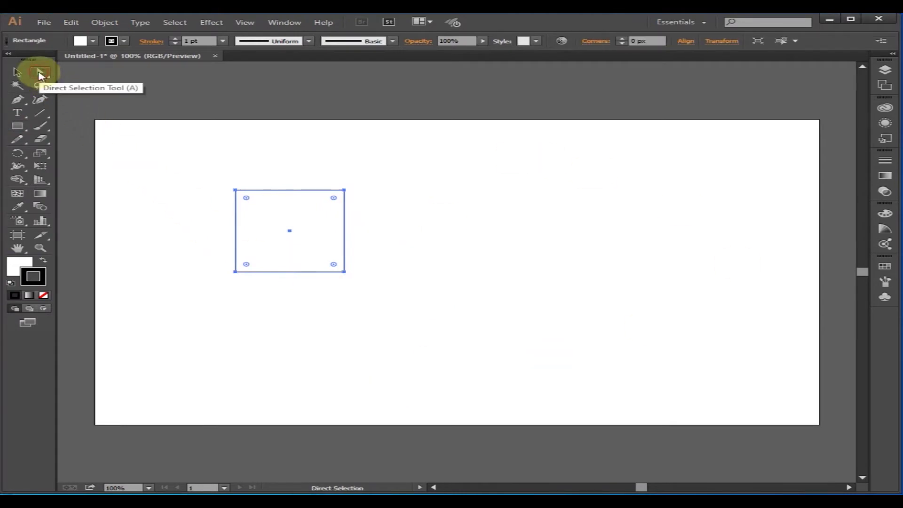
pyautogui.click(492, 293)
pyautogui.click(345, 190)
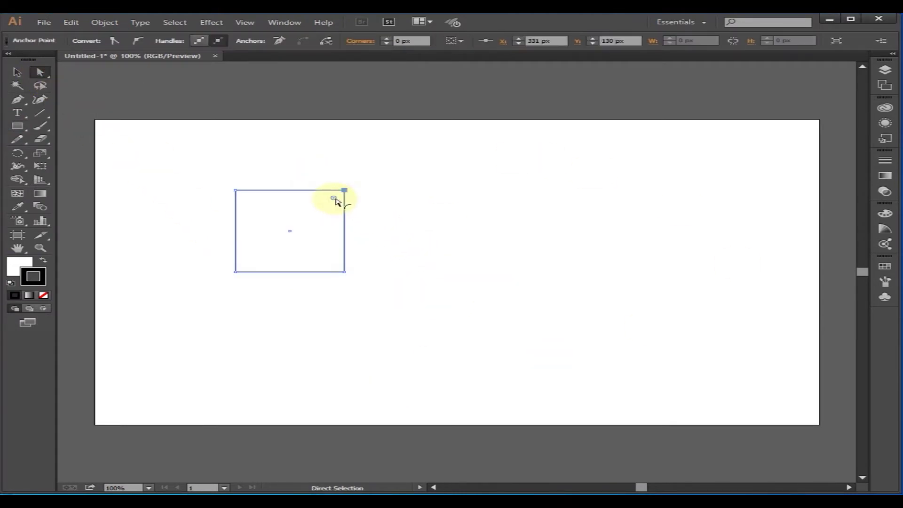
pyautogui.moveTo(320, 206); pyautogui.dragTo(273, 234)
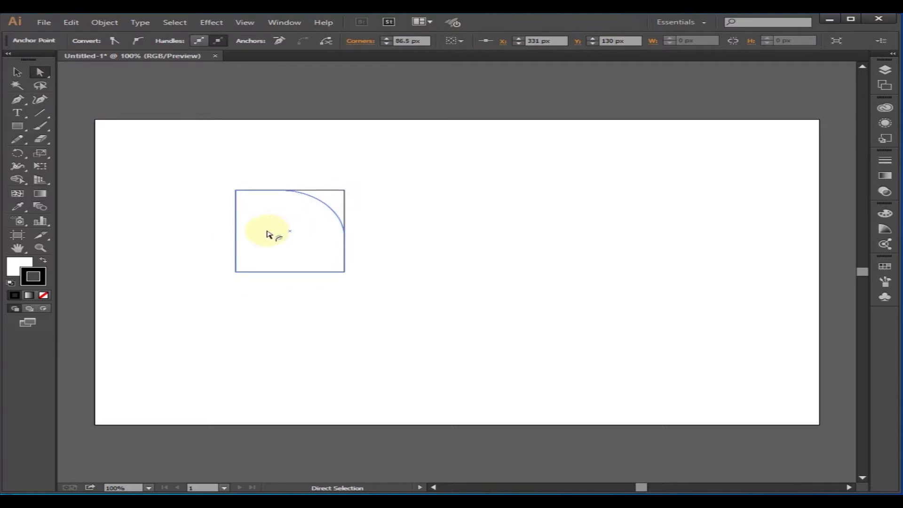
pyautogui.click(421, 258)
pyautogui.moveTo(235, 195); pyautogui.dragTo(327, 223)
pyautogui.click(210, 216)
# Move the shape's lower-left anchor point outward to about X 66, Y 286
pyautogui.moveTo(228, 249); pyautogui.dragTo(268, 300)
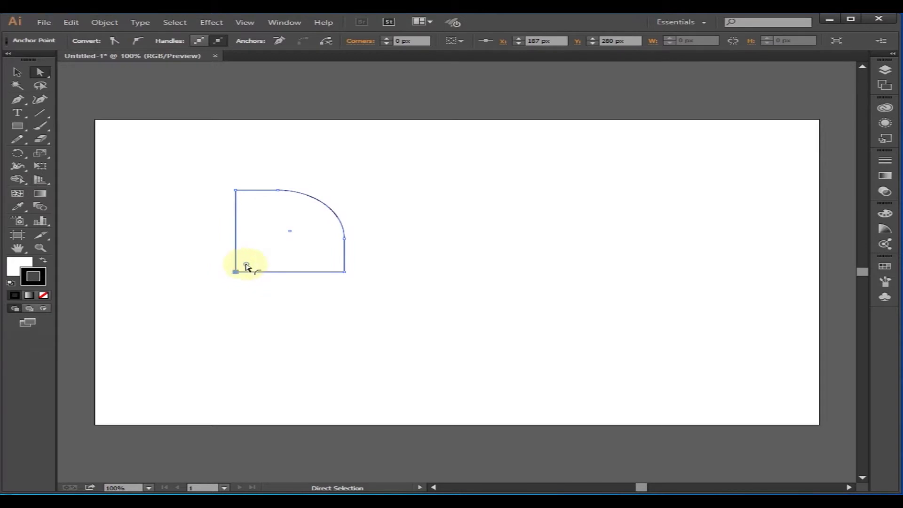
pyautogui.moveTo(211, 278); pyautogui.dragTo(142, 277)
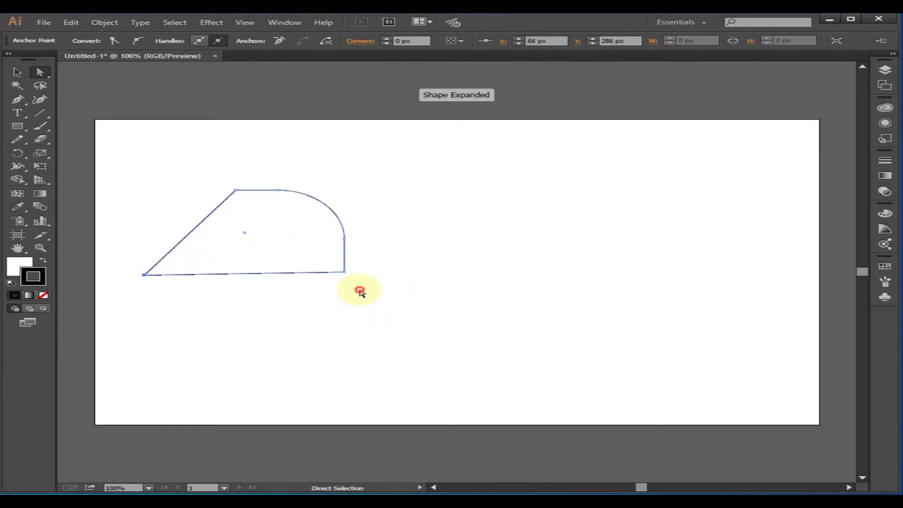
pyautogui.click(360, 292)
# Pull the direction handles at both ends of the upper-right curve outward to form a large bulge
pyautogui.moveTo(401, 212); pyautogui.dragTo(301, 303)
pyautogui.moveTo(312, 191); pyautogui.dragTo(301, 176)
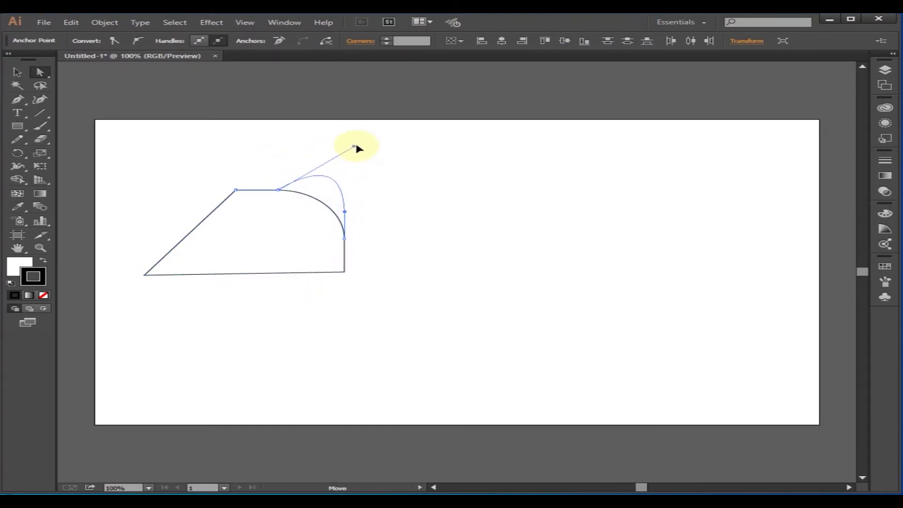
pyautogui.click(433, 221)
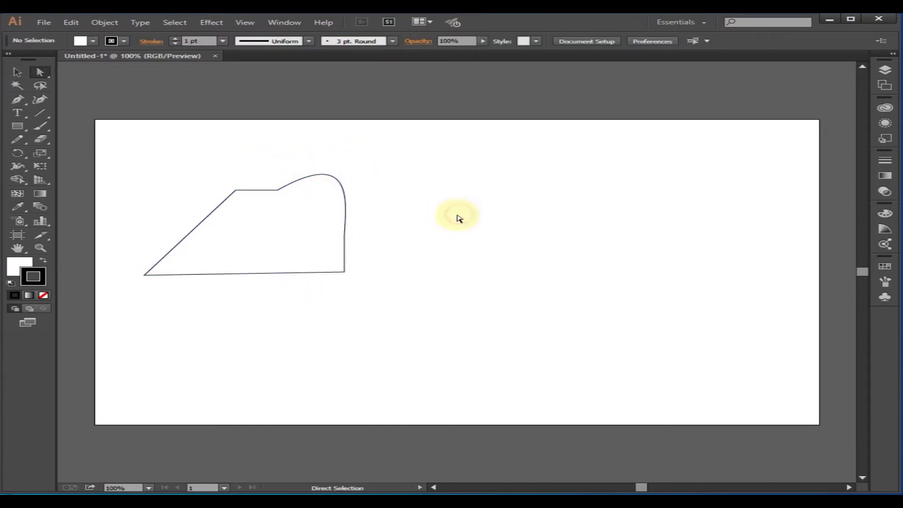
pyautogui.click(299, 262)
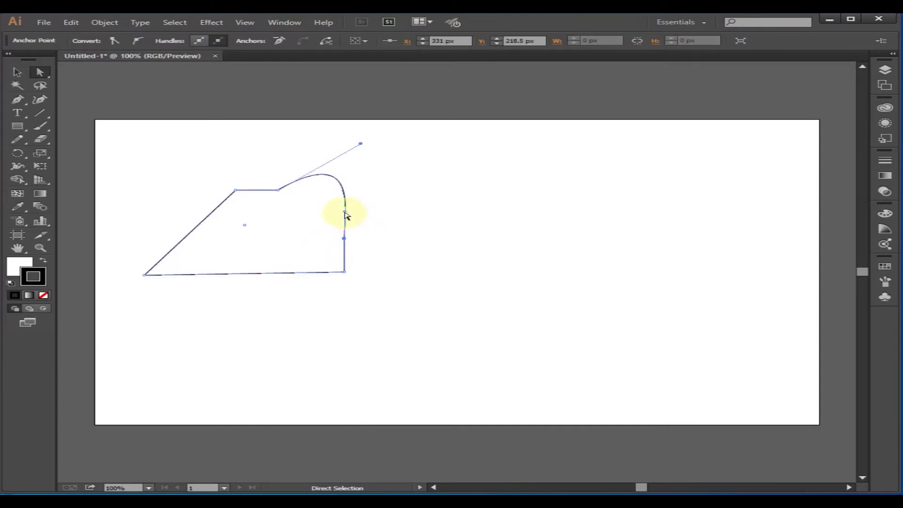
pyautogui.moveTo(403, 218); pyautogui.dragTo(439, 218)
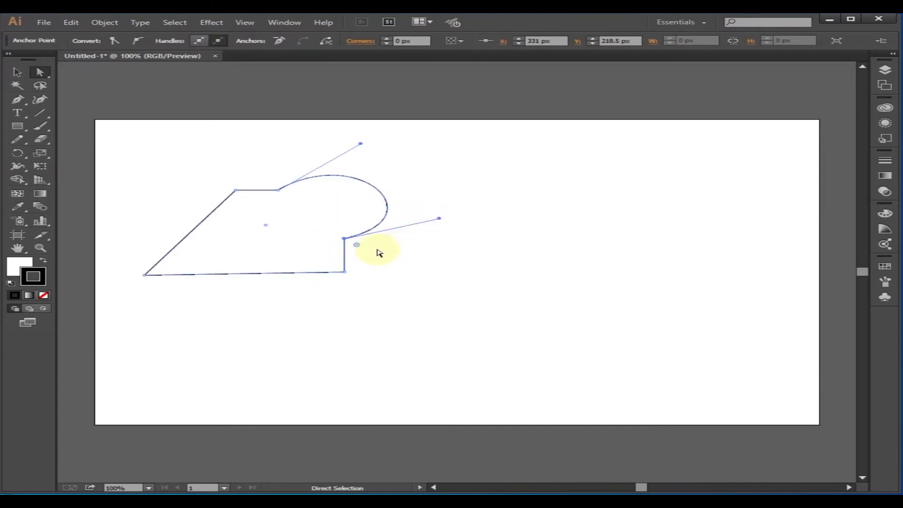
# Stretch the lower-right anchor point far down and right, and move the upper-left anchor point up and left
pyautogui.moveTo(373, 291); pyautogui.dragTo(487, 331)
pyautogui.click(642, 304)
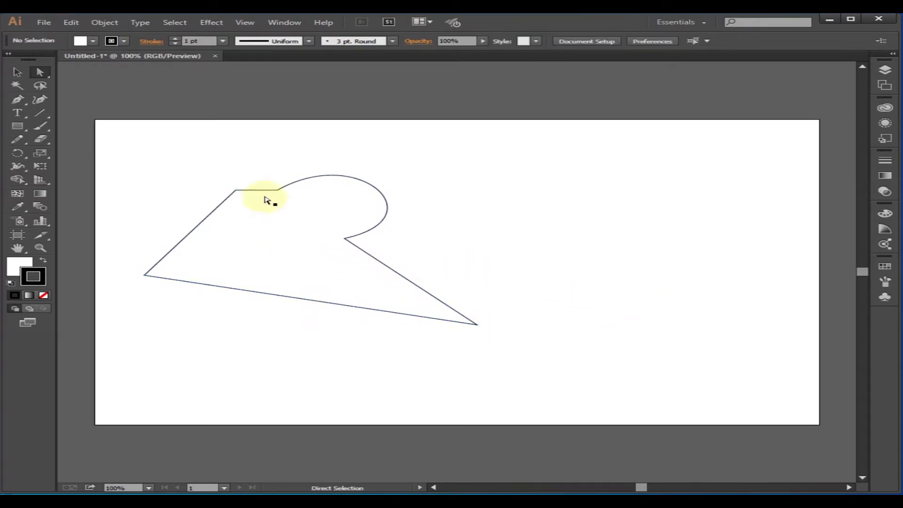
pyautogui.moveTo(212, 178); pyautogui.dragTo(268, 201)
pyautogui.moveTo(221, 162); pyautogui.dragTo(214, 147)
pyautogui.click(522, 209)
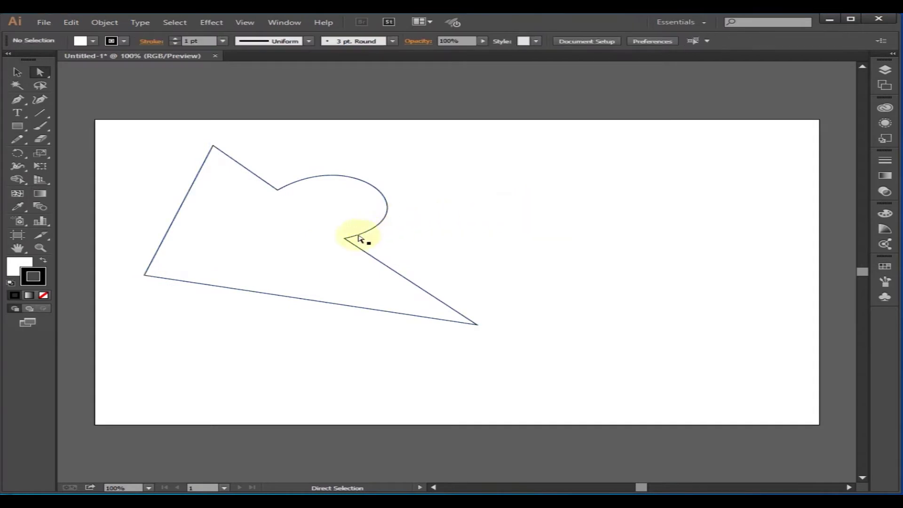
# Move the whole reshaped shape up and to the left, and delete it from the artboard
pyautogui.moveTo(140, 269); pyautogui.dragTo(187, 287)
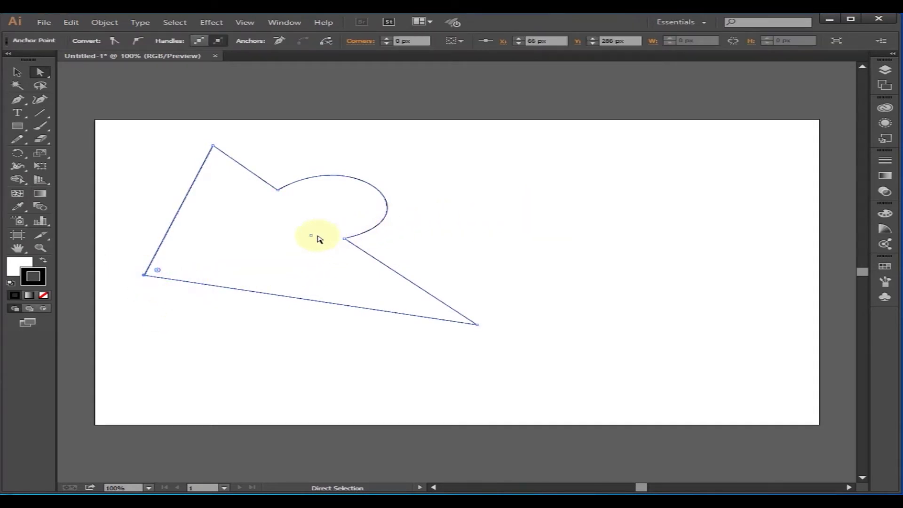
pyautogui.moveTo(275, 294); pyautogui.dragTo(376, 390)
pyautogui.moveTo(377, 316); pyautogui.dragTo(250, 175)
pyautogui.click(600, 252)
pyautogui.click(425, 262)
pyautogui.click(195, 268)
pyautogui.click(306, 254)
pyautogui.click(680, 253)
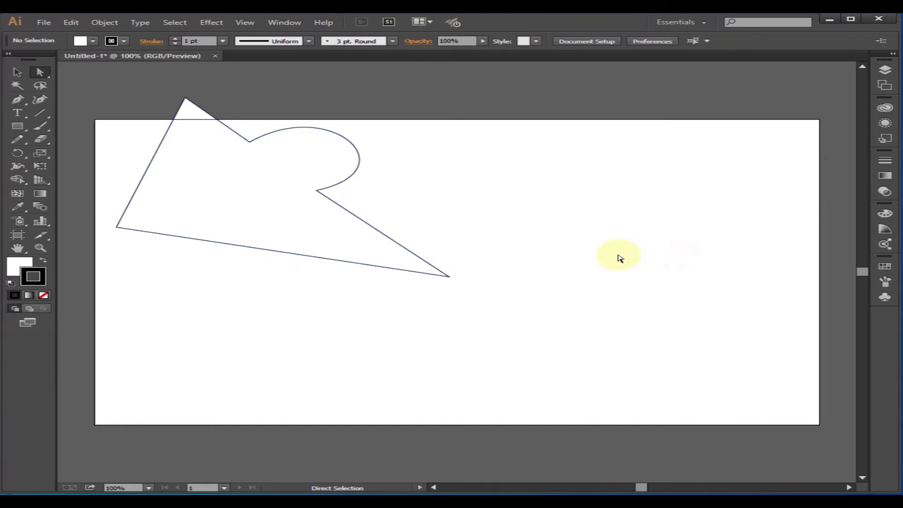
pyautogui.click(748, 157)
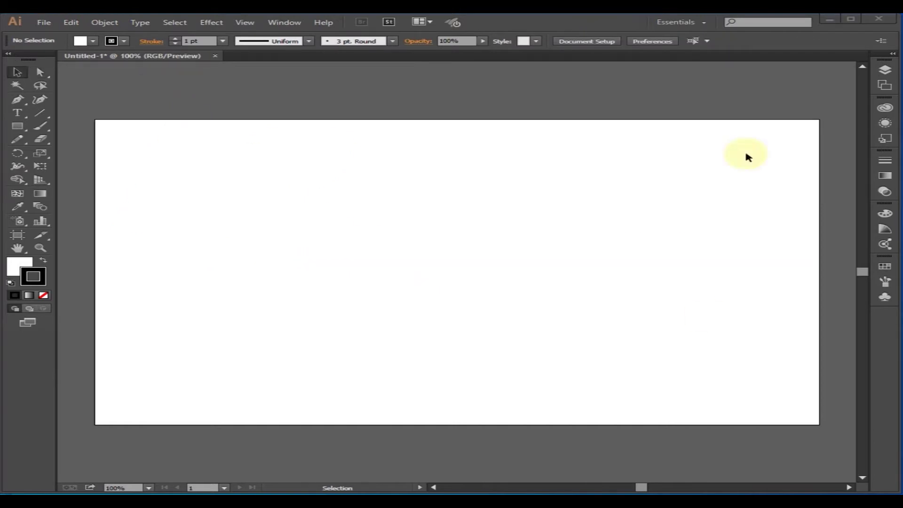
# Draw a small rectangle on the left side of the artboard and shift it slightly left
pyautogui.click(17, 126)
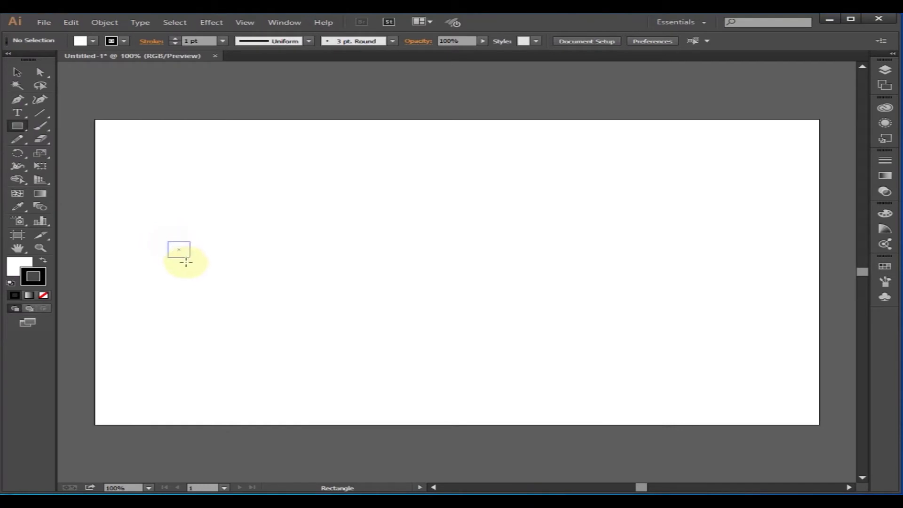
pyautogui.moveTo(217, 303); pyautogui.dragTo(216, 308)
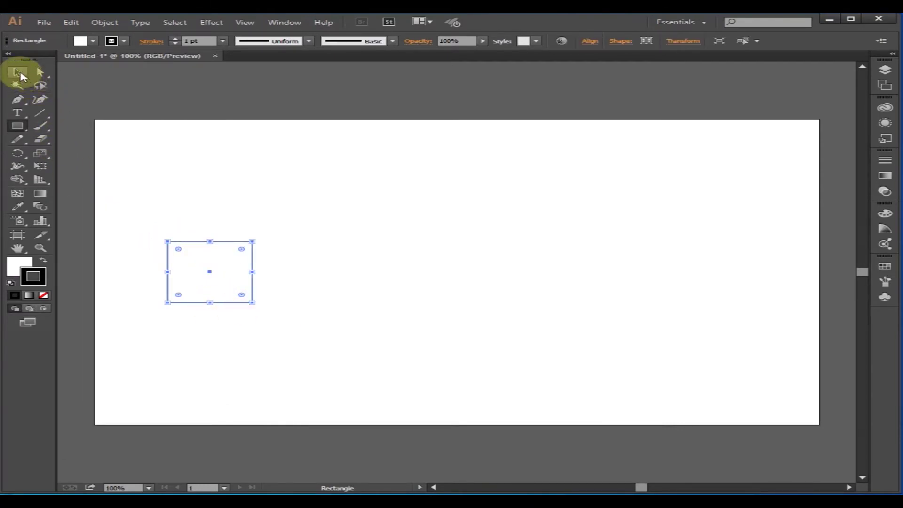
pyautogui.click(17, 72)
pyautogui.moveTo(232, 296); pyautogui.dragTo(202, 292)
pyautogui.click(238, 282)
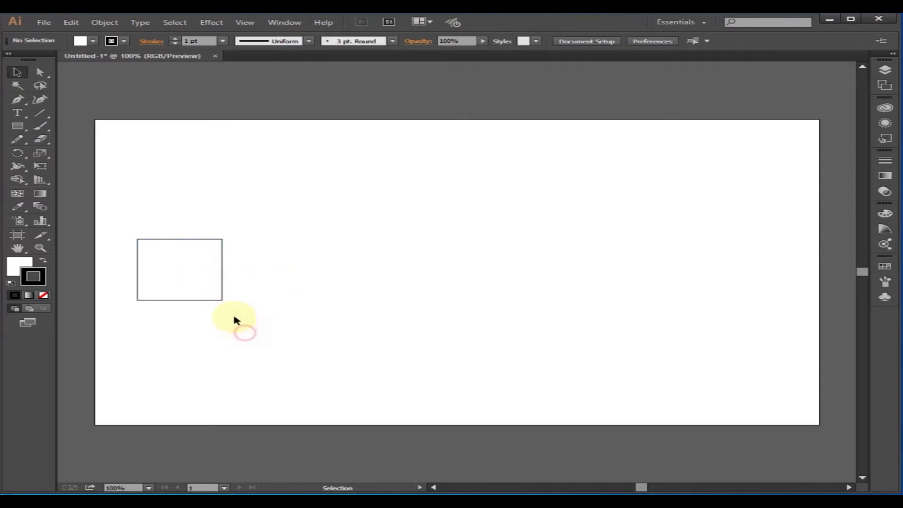
# Duplicate the rectangle once to its right and once above it, with the copies sharing its edges
pyautogui.click(200, 274)
pyautogui.moveTo(197, 275); pyautogui.dragTo(283, 288)
pyautogui.moveTo(191, 284); pyautogui.dragTo(193, 223)
pyautogui.click(376, 288)
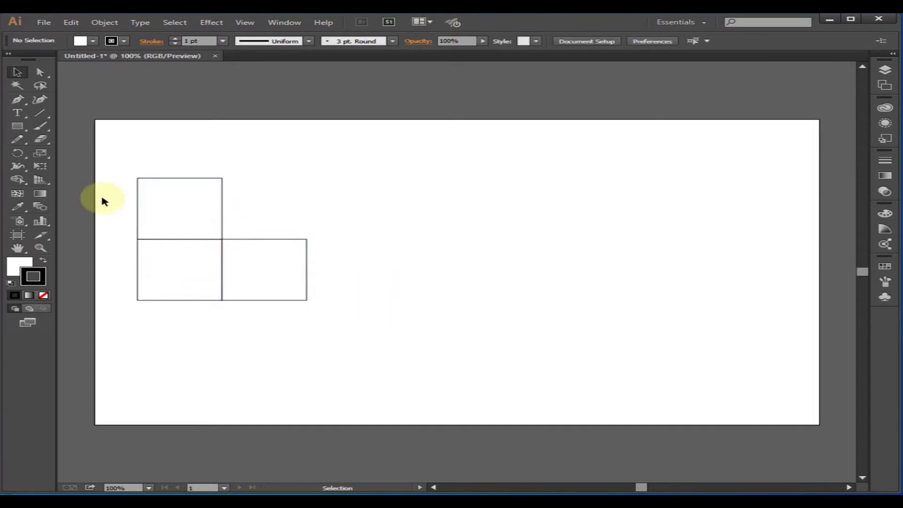
# Skew the upper and right copies with the Direct Selection tool by moving their outer edges so the three rectangles form a 3D box
pyautogui.moveTo(117, 169); pyautogui.dragTo(282, 216)
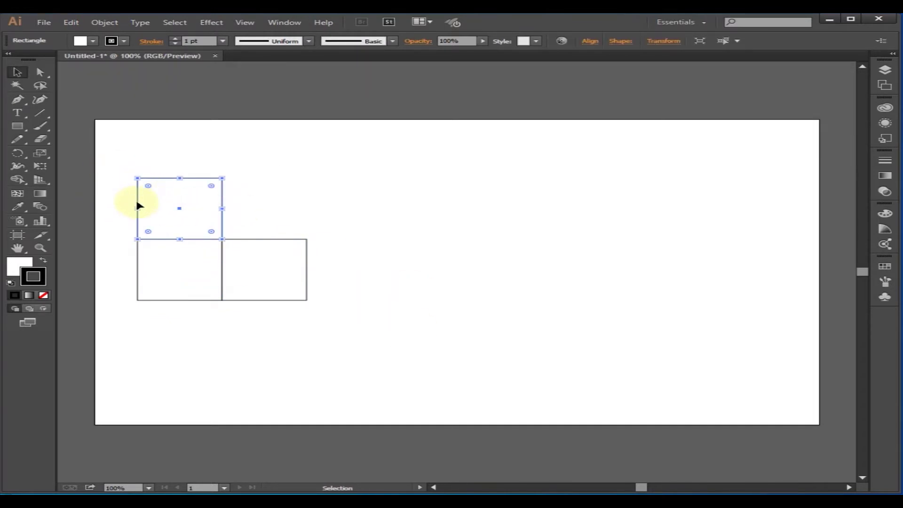
pyautogui.click(40, 72)
pyautogui.click(91, 163)
pyautogui.moveTo(121, 161); pyautogui.dragTo(256, 206)
pyautogui.moveTo(137, 179); pyautogui.dragTo(160, 209)
pyautogui.click(393, 292)
pyautogui.moveTo(346, 327); pyautogui.dragTo(245, 209)
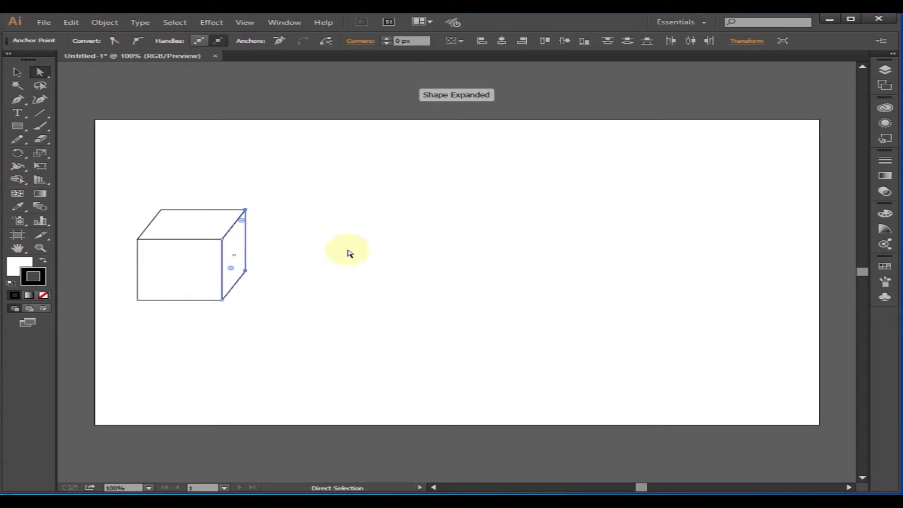
pyautogui.click(413, 276)
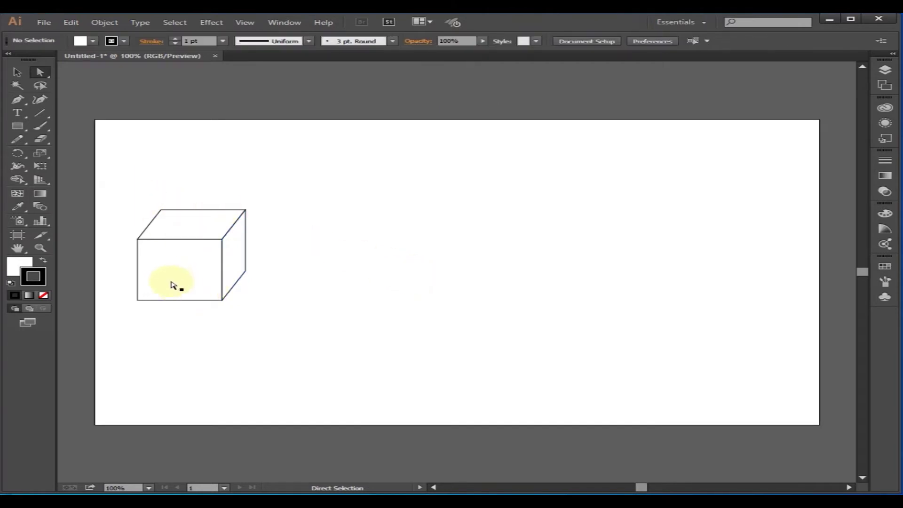
# Pull the box's front and side faces apart, and undo both moves
pyautogui.moveTo(175, 272); pyautogui.dragTo(171, 323)
pyautogui.moveTo(238, 268); pyautogui.dragTo(295, 273)
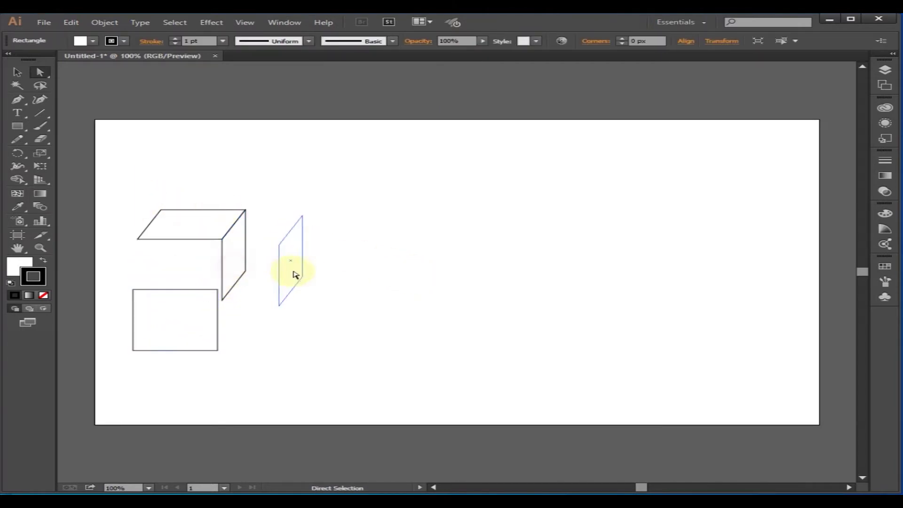
pyautogui.click(196, 232)
pyautogui.hotkey('ctrl', 'z')
pyautogui.hotkey('ctrl', 'z')
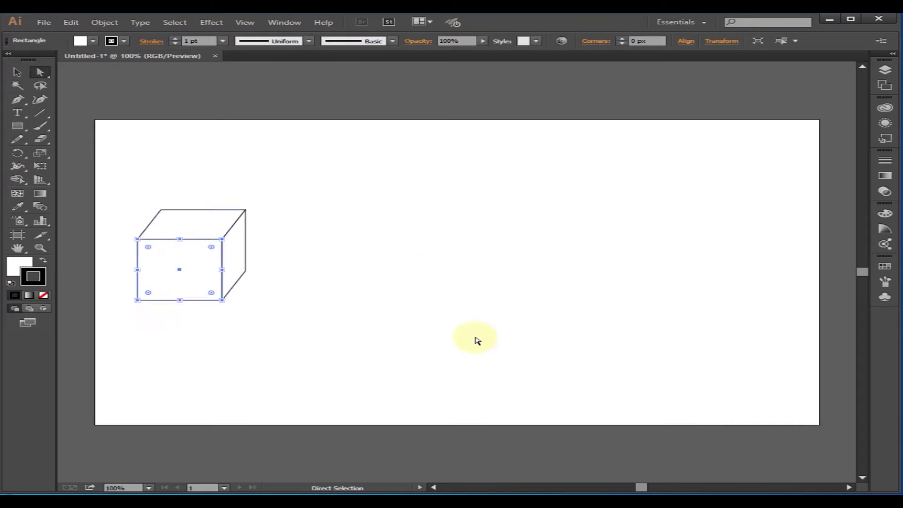
# Group the box's three faces and place a duplicate of the box to its right
pyautogui.click(432, 289)
pyautogui.moveTo(249, 236); pyautogui.dragTo(377, 365)
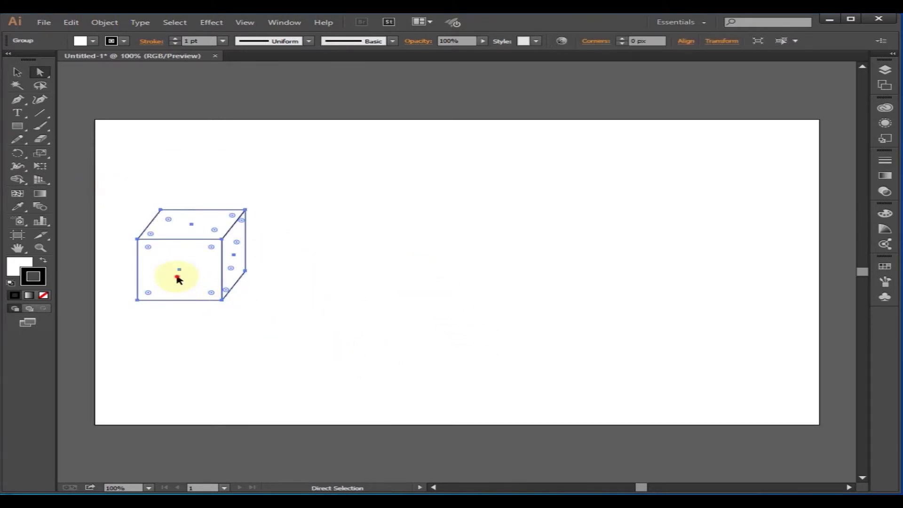
pyautogui.moveTo(179, 279); pyautogui.dragTo(310, 279)
pyautogui.click(449, 308)
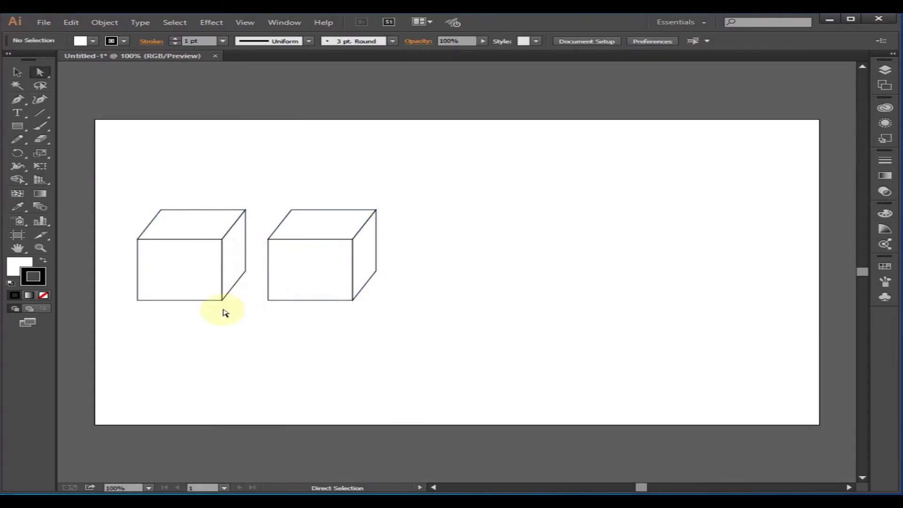
# Shorten the duplicate box to roughly half its front height by raising its bottom anchor points straight up
pyautogui.moveTo(432, 263); pyautogui.dragTo(249, 318)
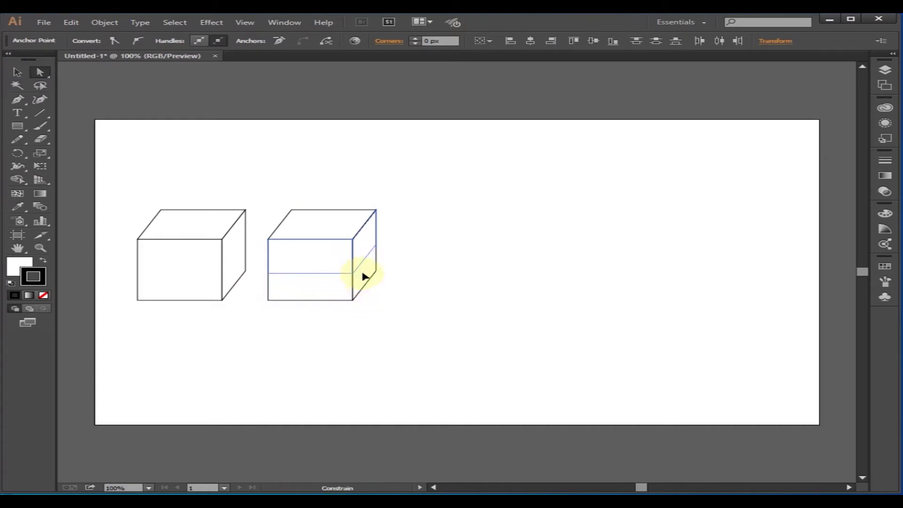
pyautogui.moveTo(354, 278)
pyautogui.mouseDown()
pyautogui.moveTo(347, 280)
pyautogui.moveTo(357, 268)
pyautogui.mouseUp()
pyautogui.click(409, 308)
# Enlarge the shortened box slightly from its center and place it over the original box as a lid
pyautogui.click(17, 73)
pyautogui.moveTo(258, 193); pyautogui.dragTo(415, 298)
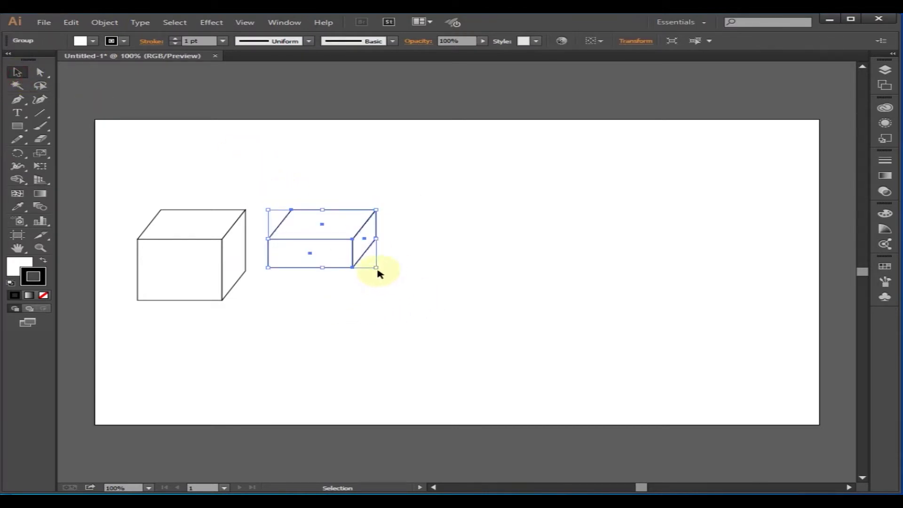
pyautogui.moveTo(377, 269); pyautogui.dragTo(377, 270)
pyautogui.moveTo(379, 269); pyautogui.dragTo(380, 273)
pyautogui.click(401, 280)
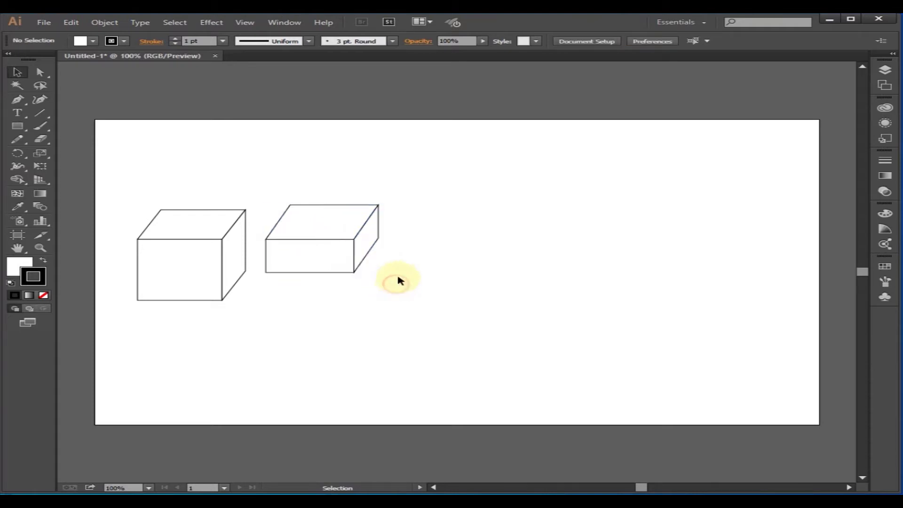
pyautogui.moveTo(343, 230); pyautogui.dragTo(213, 230)
pyautogui.click(425, 312)
# Fill the lower box with red #E81515
pyautogui.click(188, 292)
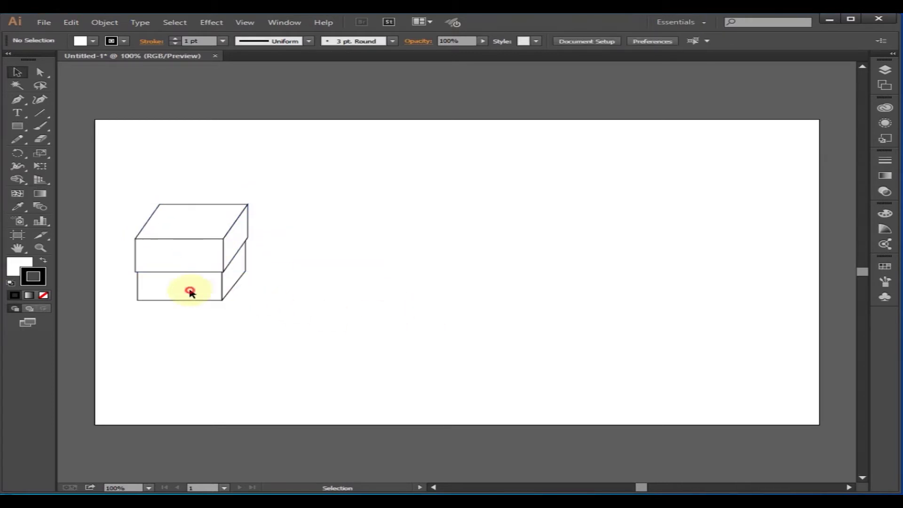
pyautogui.click(11, 275)
pyautogui.click(10, 272)
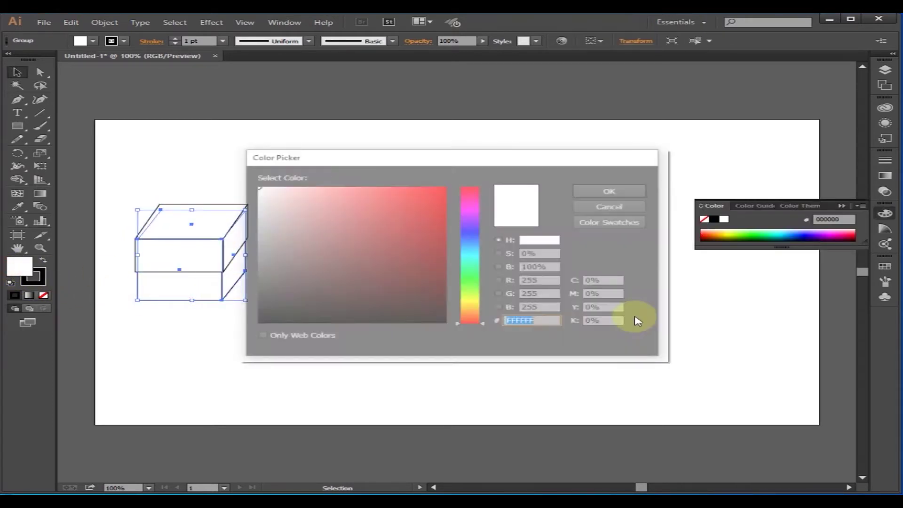
pyautogui.click(430, 196)
pyautogui.click(591, 192)
pyautogui.click(426, 309)
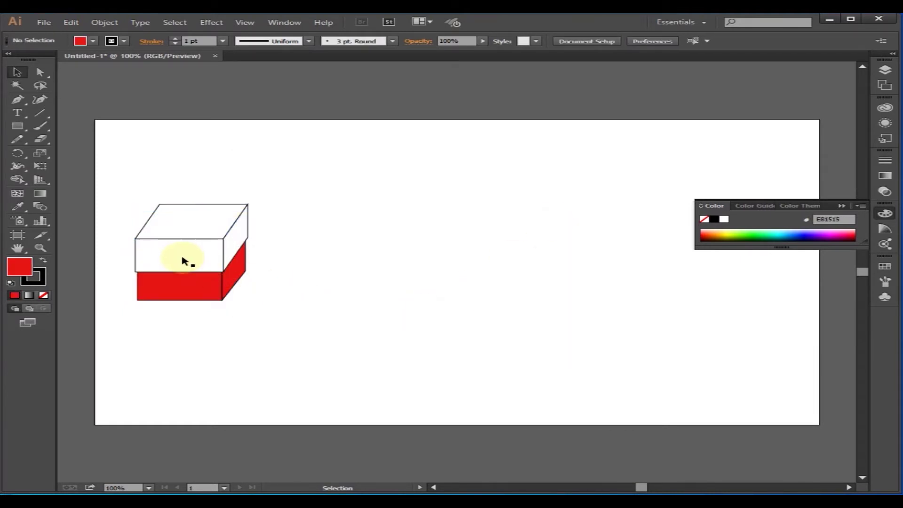
# Fill the lid with yellow #E8E807 and deselect it
pyautogui.click(180, 257)
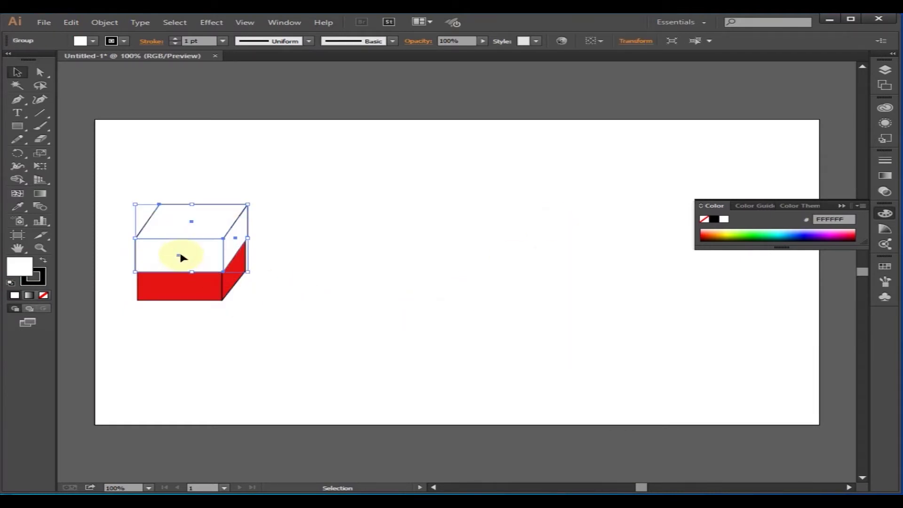
pyautogui.doubleClick(25, 267)
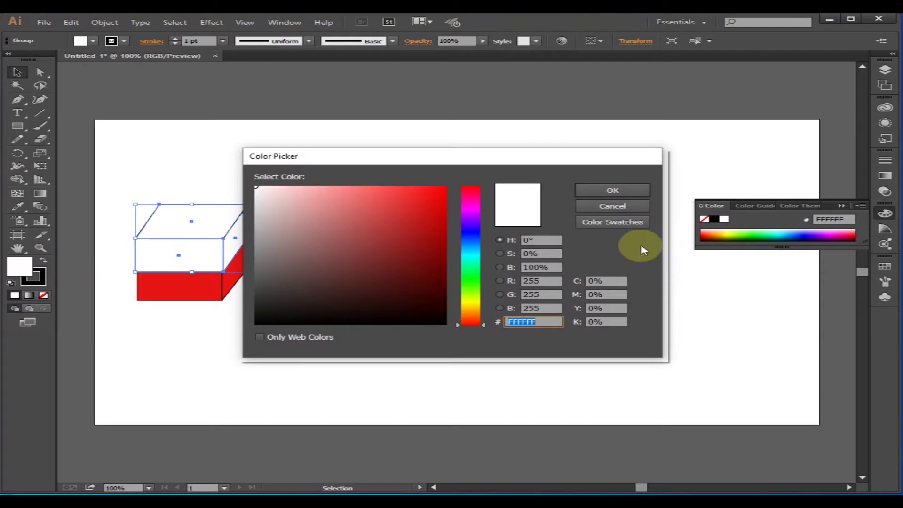
pyautogui.click(478, 302)
pyautogui.click(443, 198)
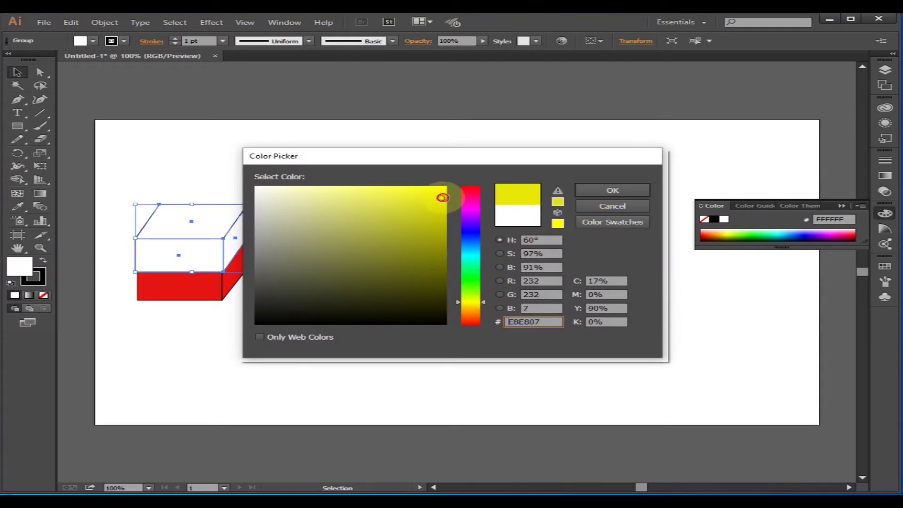
pyautogui.click(596, 188)
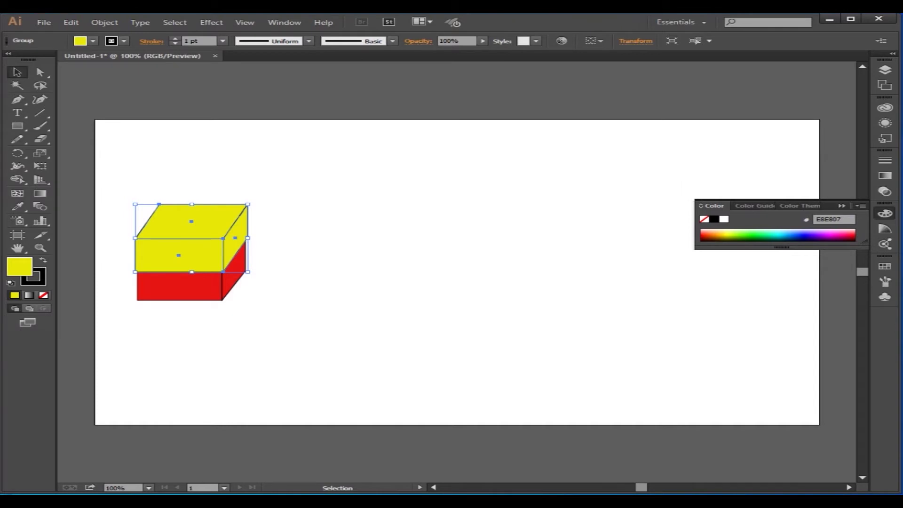
pyautogui.hotkey('ctrl', 'shift', 'a')
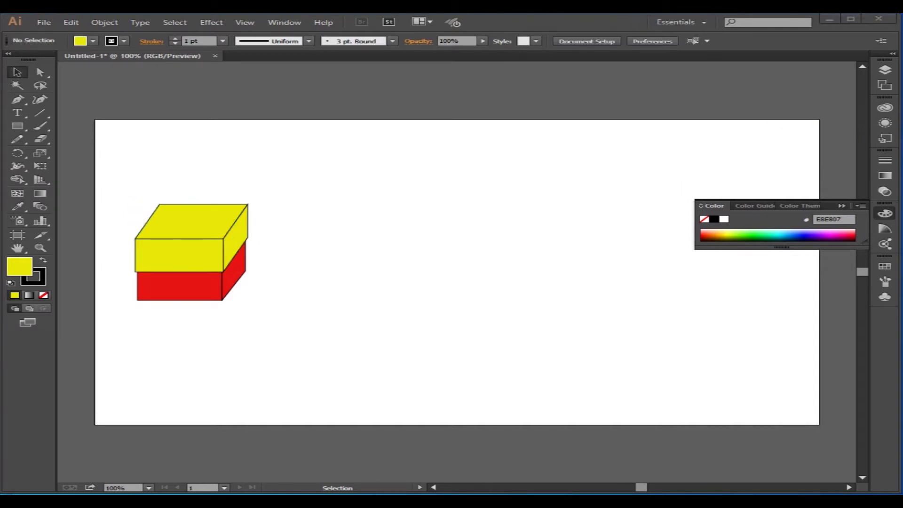
# Try moving the red box's bottom anchor points with the Direct Selection tool, and undo the change
pyautogui.click(40, 73)
pyautogui.moveTo(129, 283); pyautogui.dragTo(297, 344)
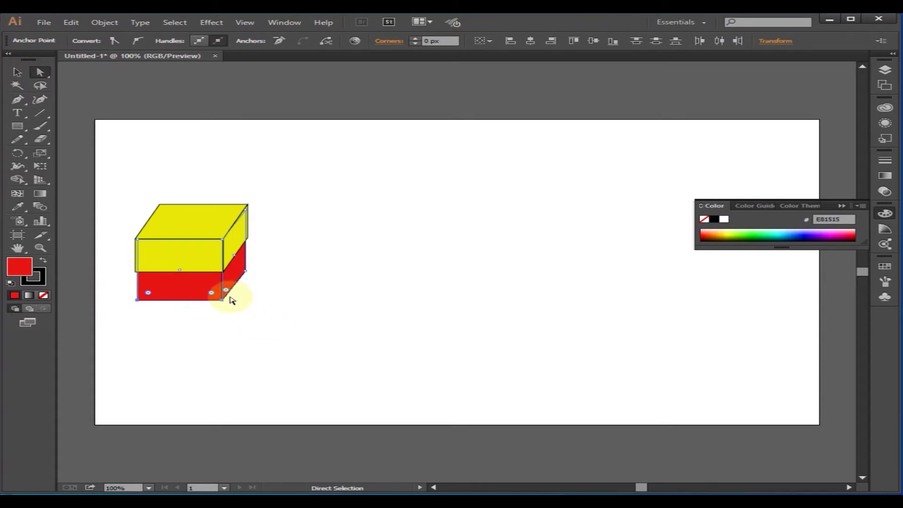
pyautogui.moveTo(219, 325); pyautogui.dragTo(219, 325)
pyautogui.hotkey('ctrl', 'z')
# Pull the lid's top face away from the box with the Direct Selection tool, and restore its position
pyautogui.moveTo(290, 245); pyautogui.dragTo(183, 294)
pyautogui.moveTo(315, 269); pyautogui.dragTo(112, 308)
pyautogui.click(280, 318)
pyautogui.hotkey('ctrl', 'z')
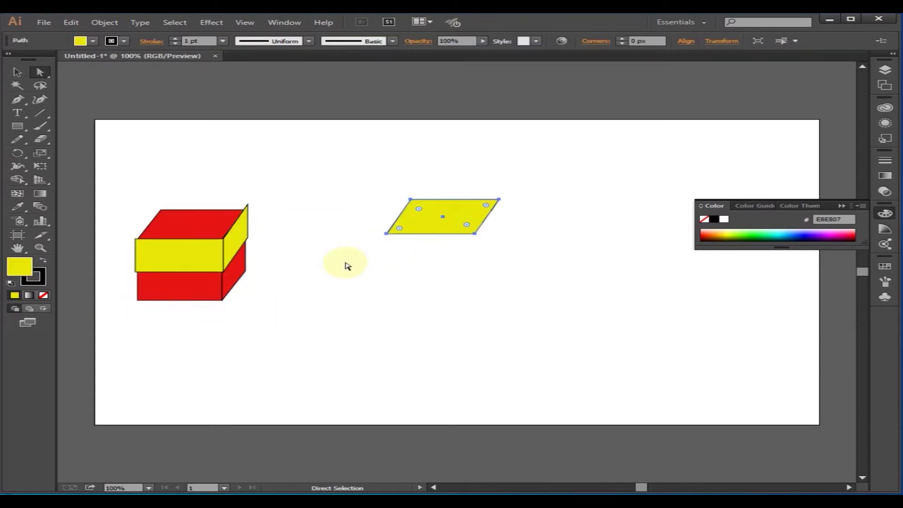
pyautogui.hotkey('ctrl', 'shift', 'z')
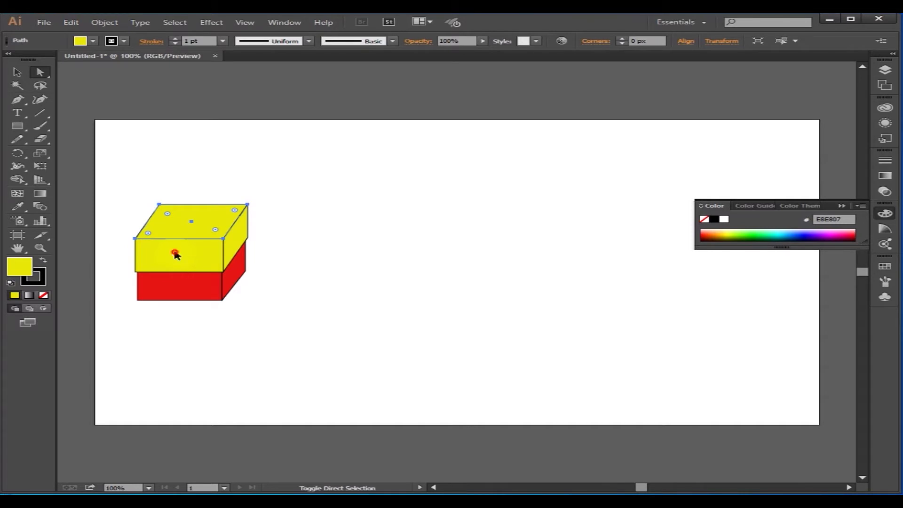
# Try moving the yellow lid away as a whole with the Selection tool, undo the move and clear the selection
pyautogui.click(17, 72)
pyautogui.click(182, 215)
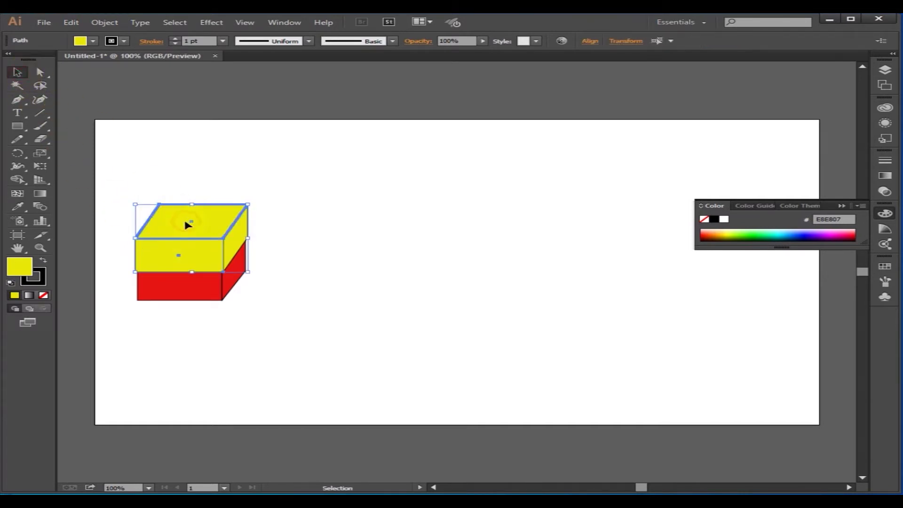
pyautogui.moveTo(195, 258); pyautogui.dragTo(400, 260)
pyautogui.hotkey('ctrl', 'z')
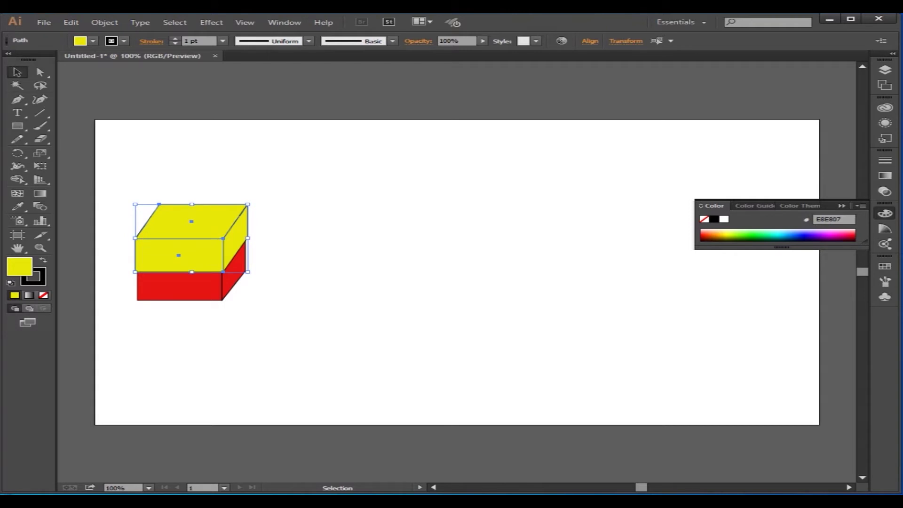
pyautogui.hotkey('ctrl', 'shift', 'a')
pyautogui.click(104, 203)
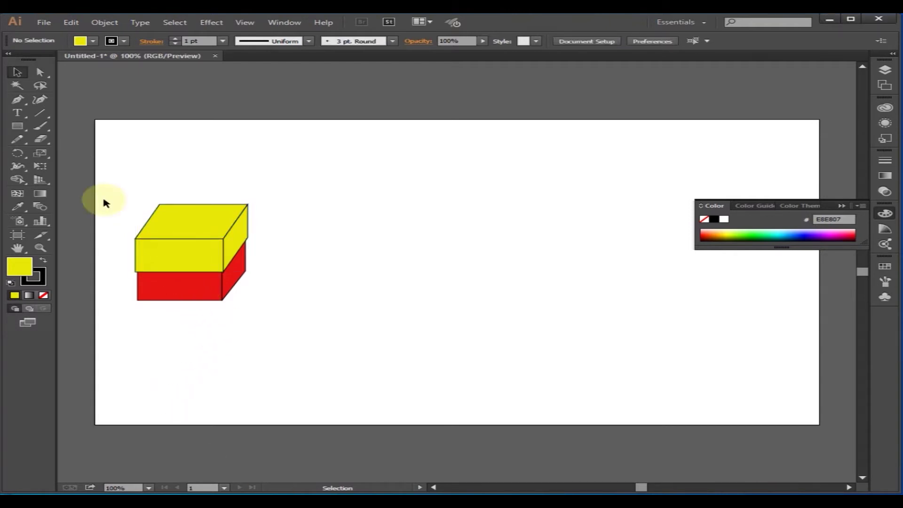
# Move the yellow lid to the right of the red box and select the red box
pyautogui.moveTo(174, 250); pyautogui.dragTo(309, 254)
pyautogui.click(178, 257)
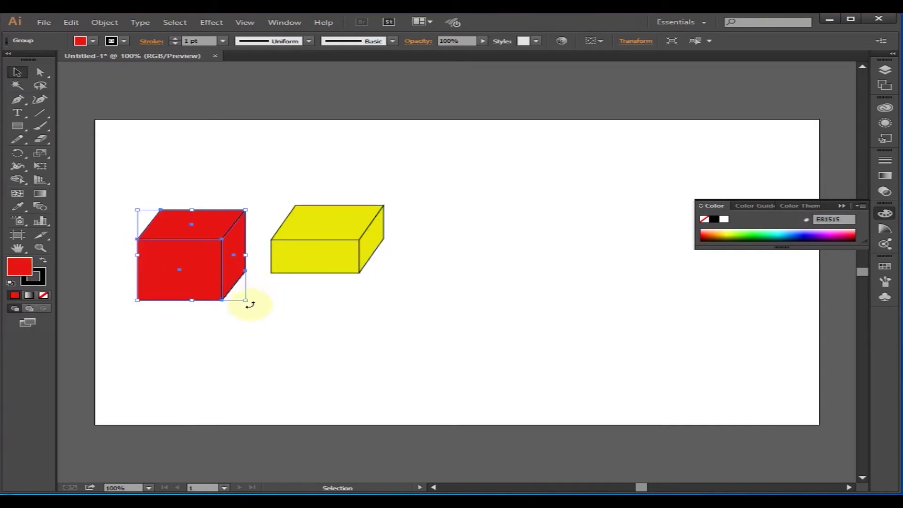
# Select the red box's bottom anchor points with the Direct Selection tool, clear the selection and return to the Selection tool
pyautogui.click(34, 78)
pyautogui.click(430, 353)
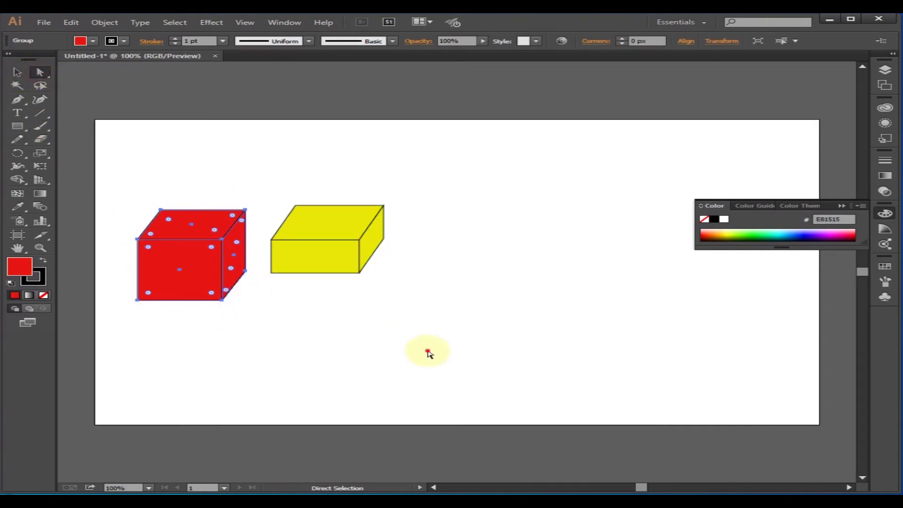
pyautogui.click(180, 280)
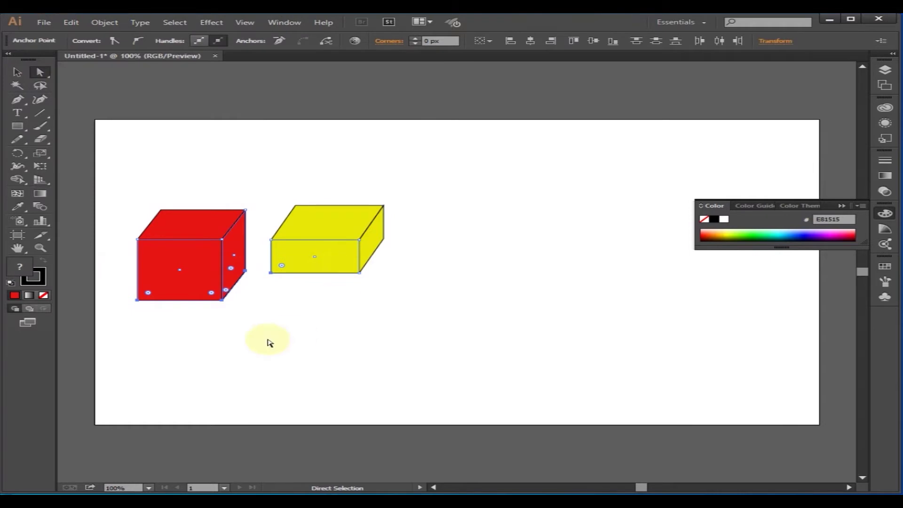
pyautogui.click(248, 339)
pyautogui.click(17, 72)
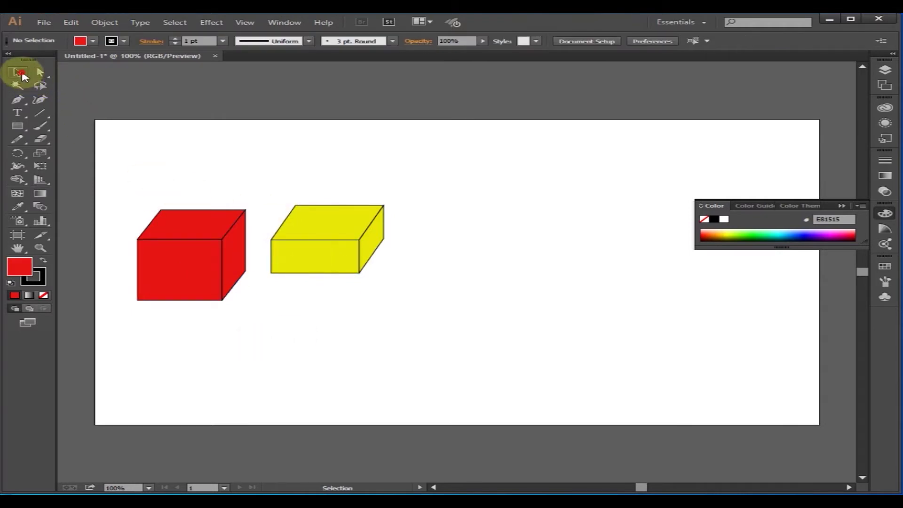
# Move the yellow lid farther right of the red box and clear the selection
pyautogui.moveTo(318, 253); pyautogui.dragTo(475, 265)
pyautogui.click(224, 317)
# Try stretching the red box downward by its bottom anchor points with the Direct Selection tool, and undo the change
pyautogui.click(40, 72)
pyautogui.moveTo(117, 252); pyautogui.dragTo(315, 348)
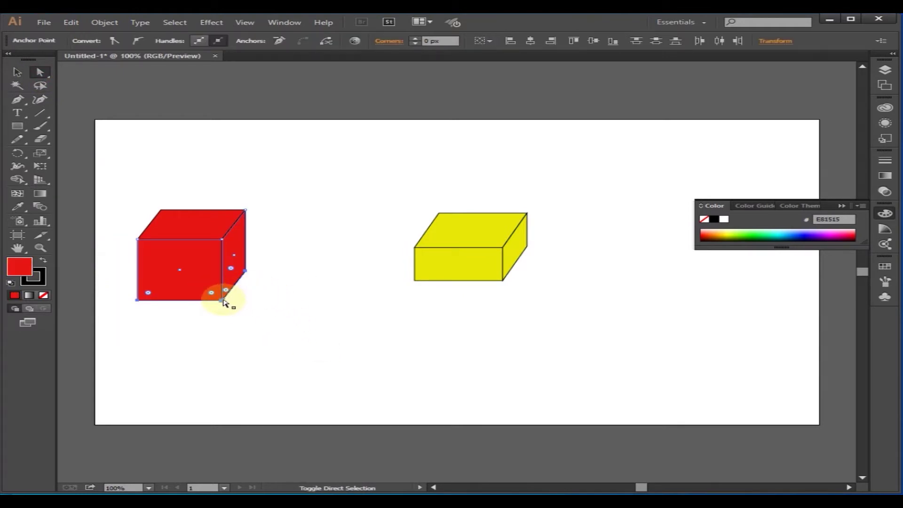
pyautogui.moveTo(223, 302); pyautogui.dragTo(225, 329)
pyautogui.hotkey('ctrl', 'z')
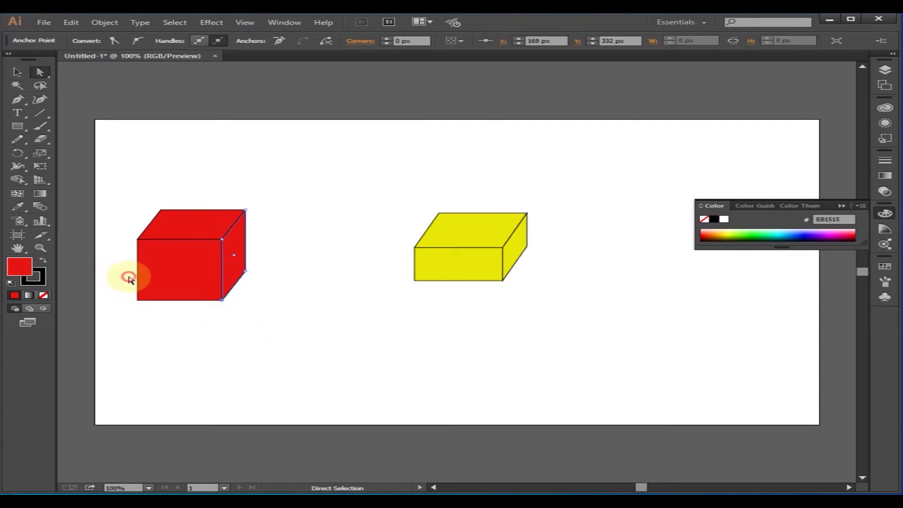
# Reselect the bottom anchor points of the red box's front and side faces and lower them to make the box taller
pyautogui.click(129, 278)
pyautogui.moveTo(120, 253); pyautogui.dragTo(325, 347)
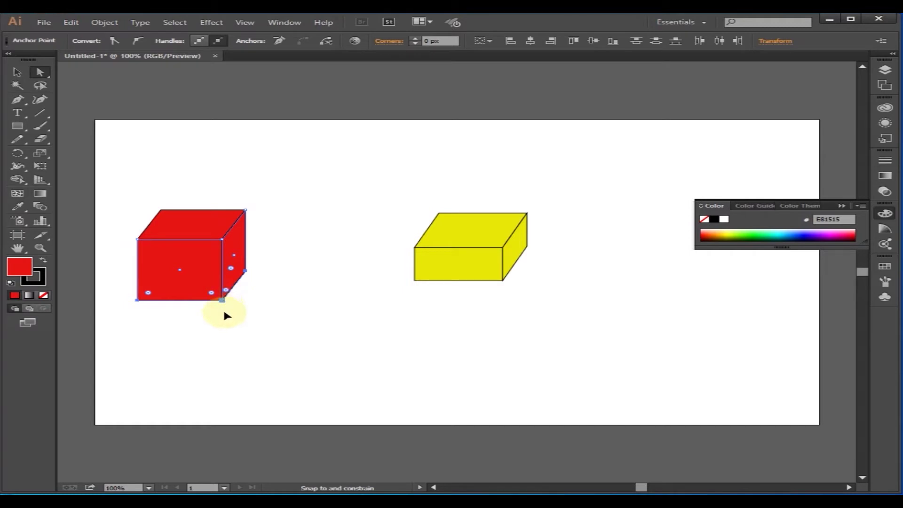
pyautogui.moveTo(225, 326); pyautogui.dragTo(229, 368)
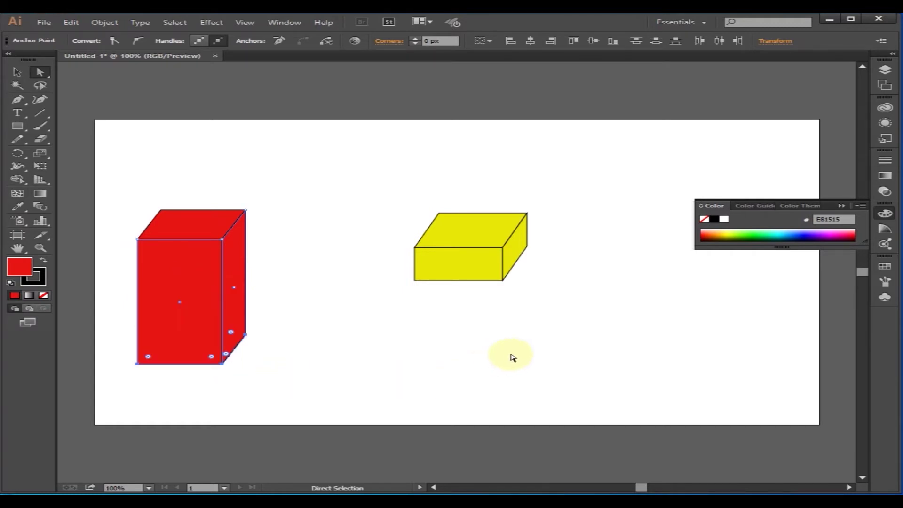
pyautogui.click(362, 234)
# Place the yellow lid back on top of the tall red box with the Selection tool and clear the selection
pyautogui.click(19, 75)
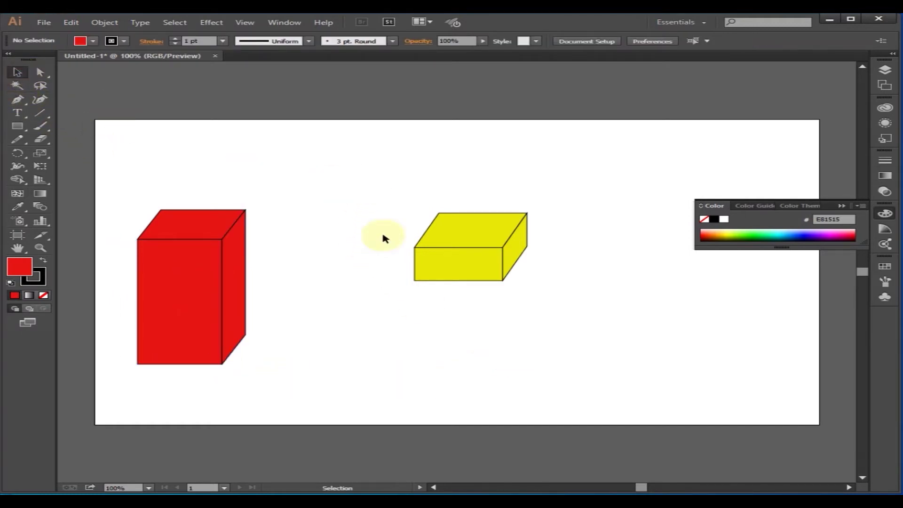
pyautogui.moveTo(471, 267); pyautogui.dragTo(193, 259)
pyautogui.click(351, 297)
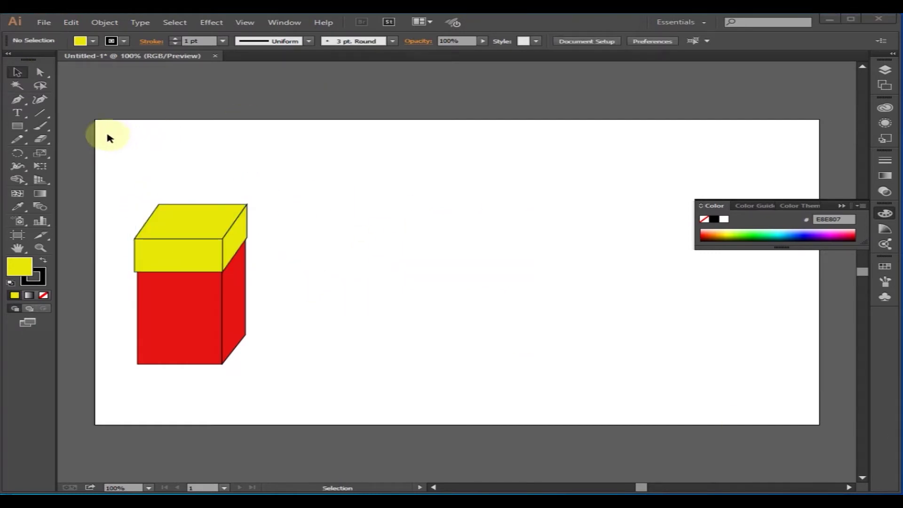
# Draw a yellow square-looking rectangle to the right of the box and a yellow circle beside it
pyautogui.click(17, 126)
pyautogui.moveTo(344, 190); pyautogui.dragTo(446, 286)
pyautogui.moveTo(28, 137); pyautogui.dragTo(50, 150)
pyautogui.moveTo(501, 223); pyautogui.dragTo(539, 262)
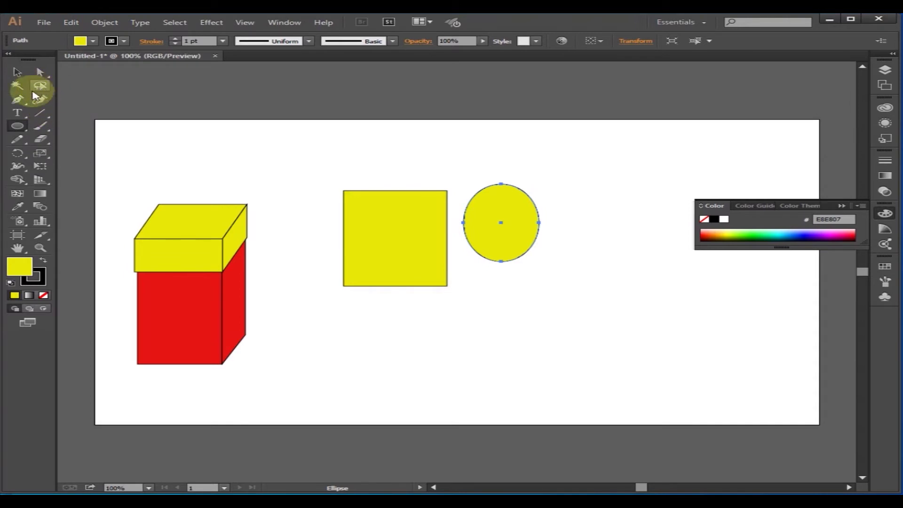
# Convert the circle's four anchor points to corner points with the Anchor Point tool, turning it into a diamond
pyautogui.click(17, 99)
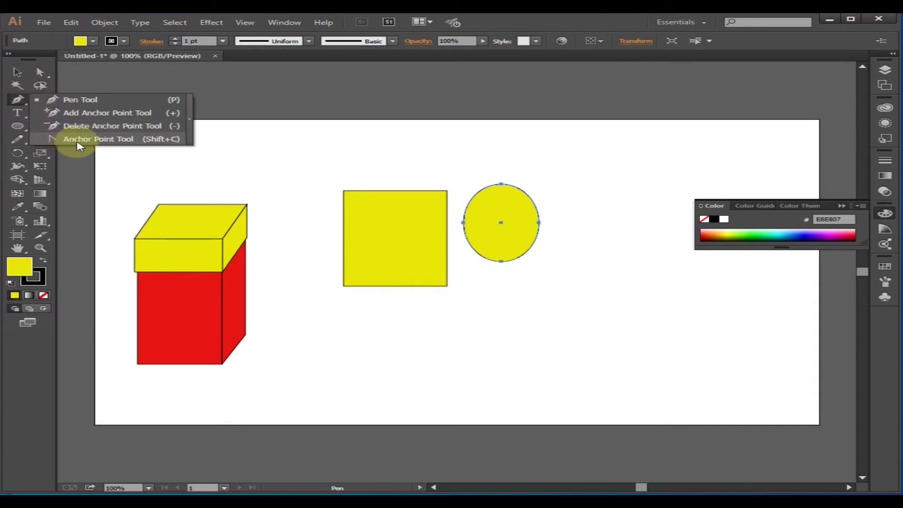
pyautogui.click(75, 139)
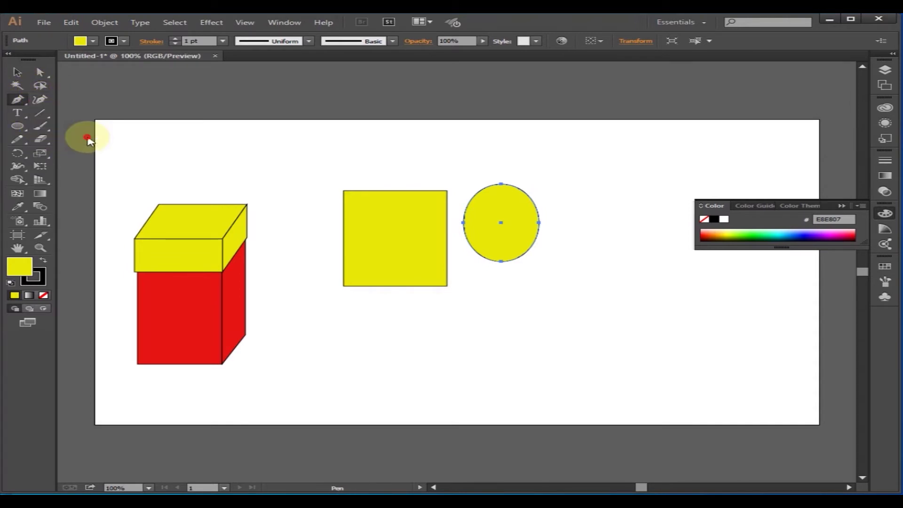
pyautogui.click(501, 185)
pyautogui.click(463, 223)
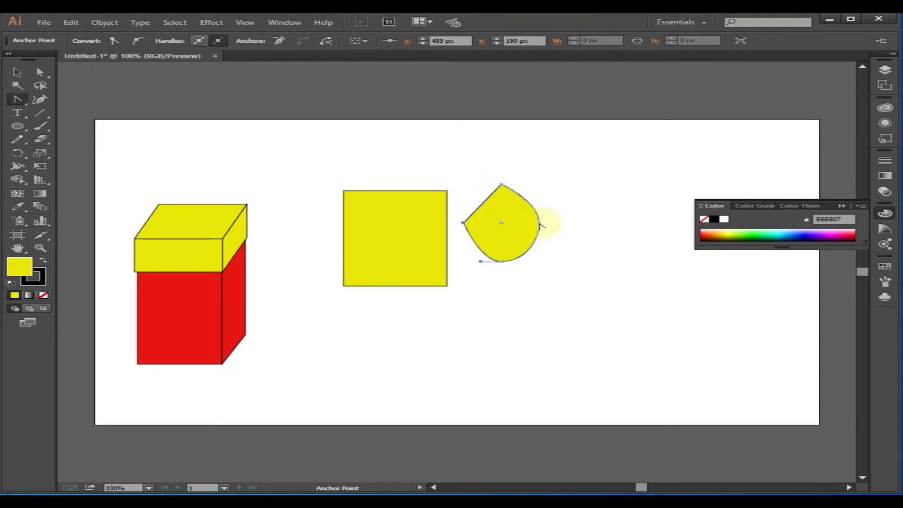
pyautogui.click(539, 223)
pyautogui.click(501, 262)
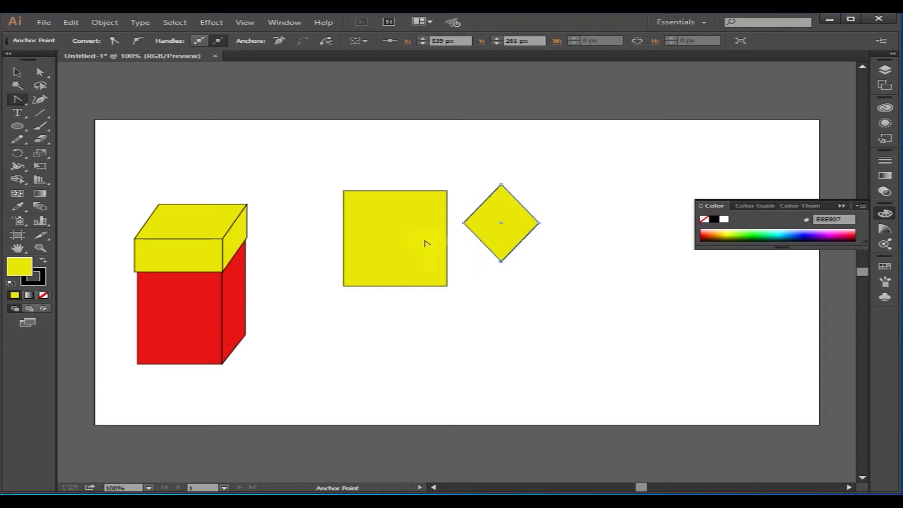
# Move the diamond farther right and pull curve handles from its top anchor point to round its upper half
pyautogui.moveTo(502, 196); pyautogui.dragTo(572, 202)
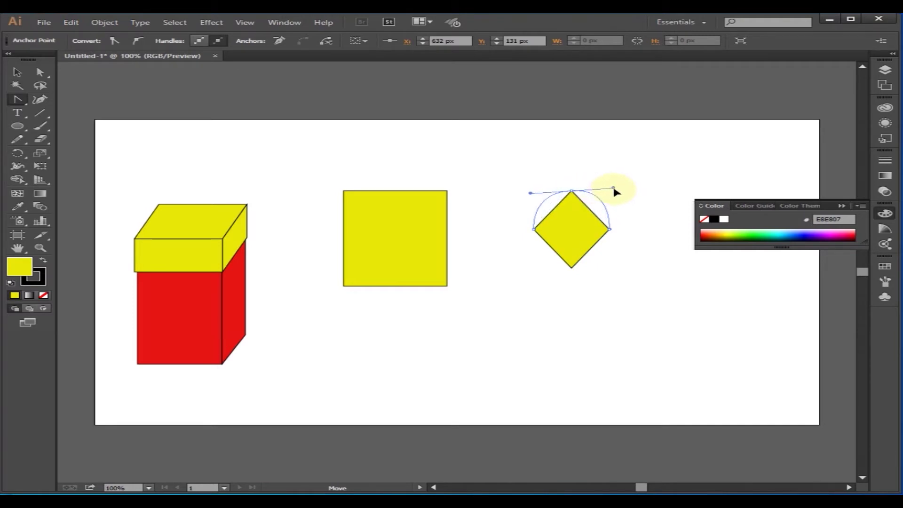
pyautogui.moveTo(613, 189); pyautogui.dragTo(609, 190)
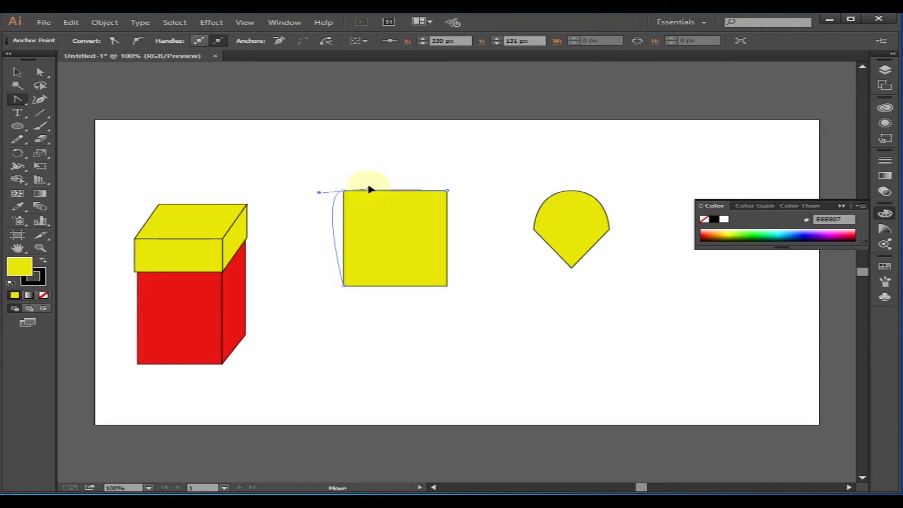
# Round the yellow square into a near-circular shape by pulling curve handles out of its corner points with the Anchor Point tool
pyautogui.moveTo(455, 197); pyautogui.dragTo(471, 218)
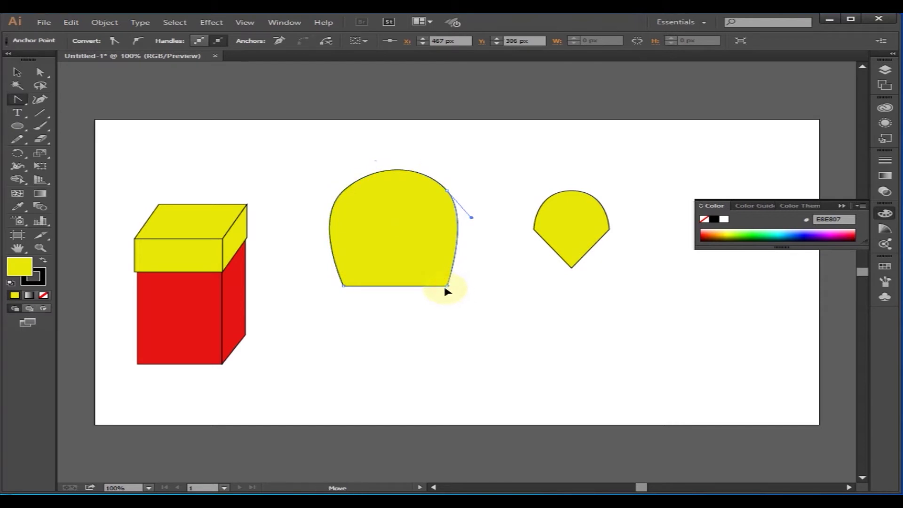
pyautogui.moveTo(428, 310); pyautogui.dragTo(428, 310)
pyautogui.moveTo(345, 287); pyautogui.dragTo(356, 300)
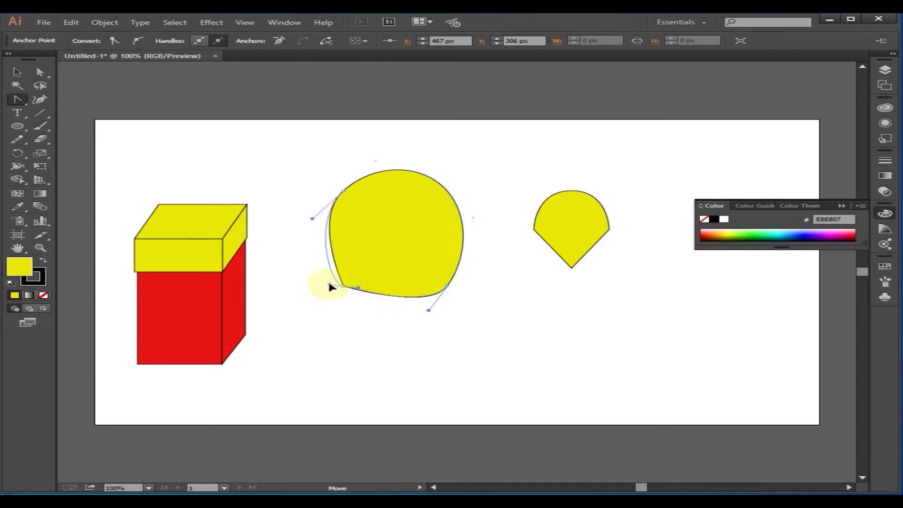
pyautogui.moveTo(325, 263); pyautogui.dragTo(322, 258)
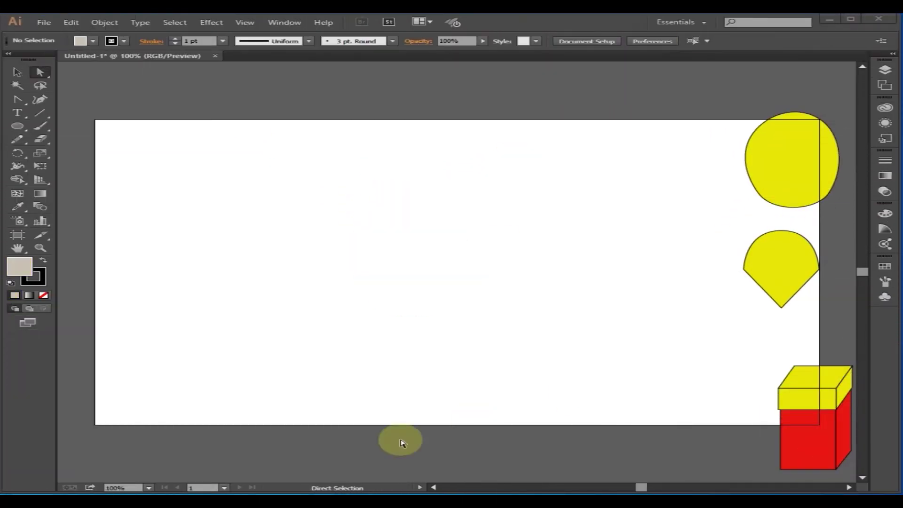
# Draw a tall ellipse in the middle of the artboard and reset it to the default white fill and black stroke
pyautogui.click(17, 125)
pyautogui.moveTo(368, 193); pyautogui.dragTo(468, 332)
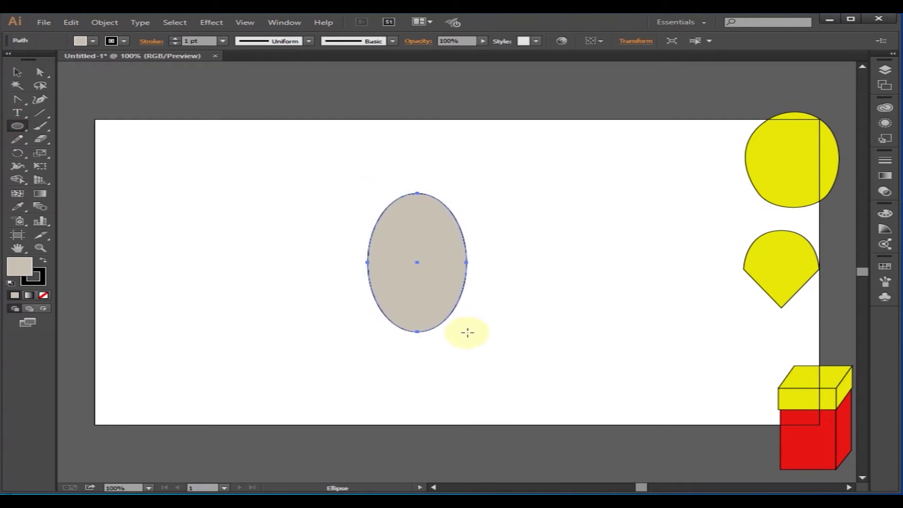
pyautogui.click(11, 283)
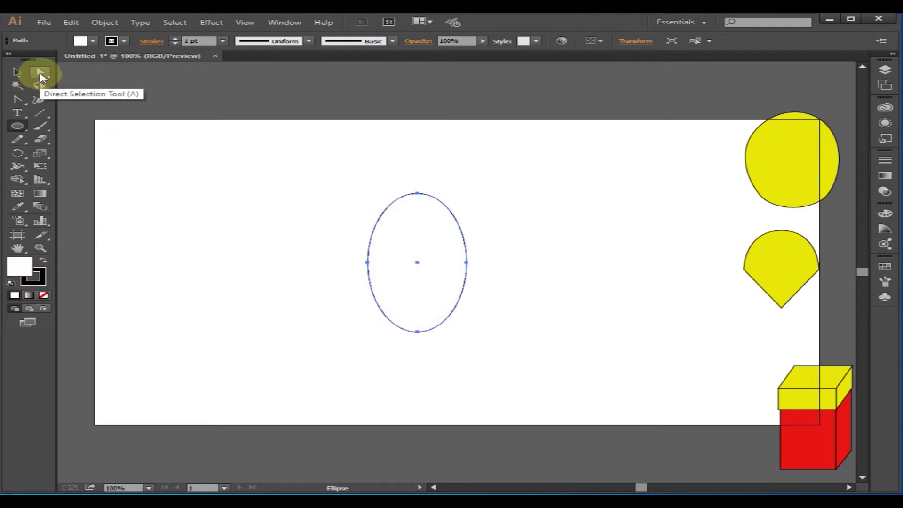
# Widen the ellipse slightly by moving its left and right anchor points outward with the Direct Selection tool
pyautogui.click(40, 71)
pyautogui.click(263, 325)
pyautogui.moveTo(335, 241); pyautogui.dragTo(442, 299)
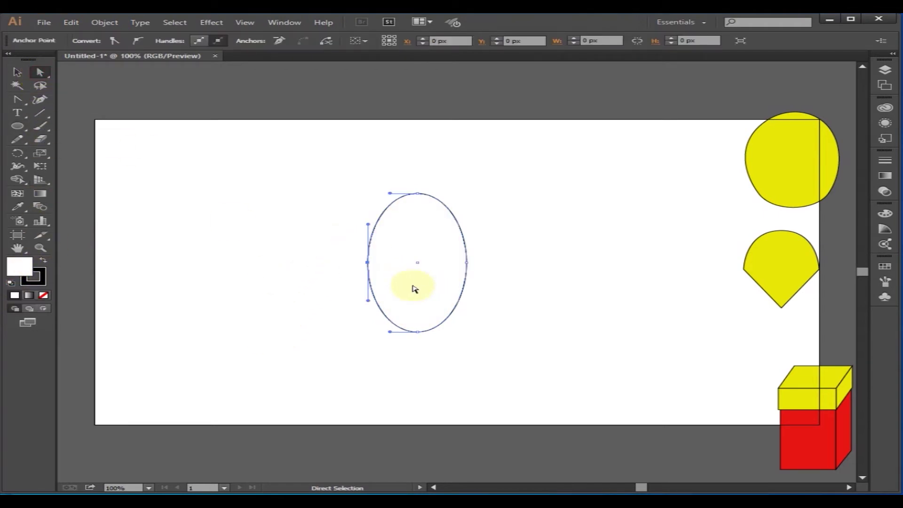
pyautogui.moveTo(367, 266); pyautogui.dragTo(365, 267)
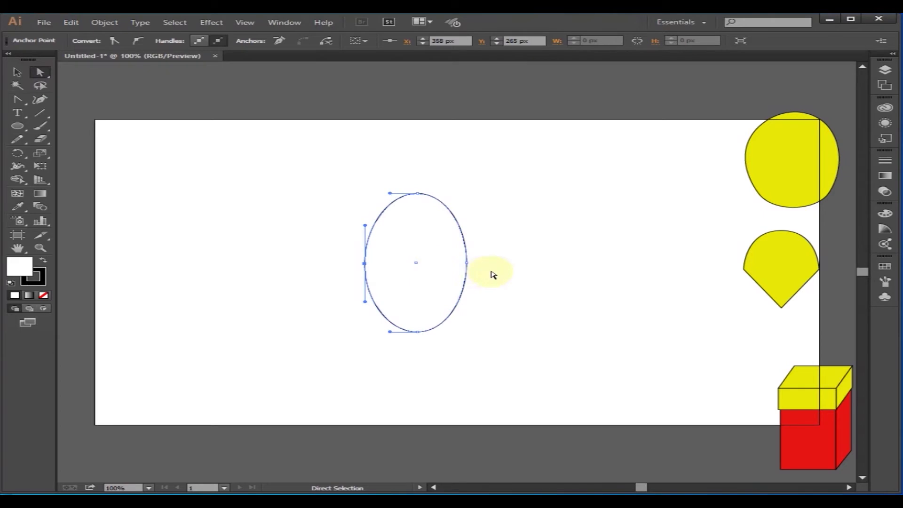
pyautogui.moveTo(466, 263); pyautogui.dragTo(473, 263)
pyautogui.click(562, 306)
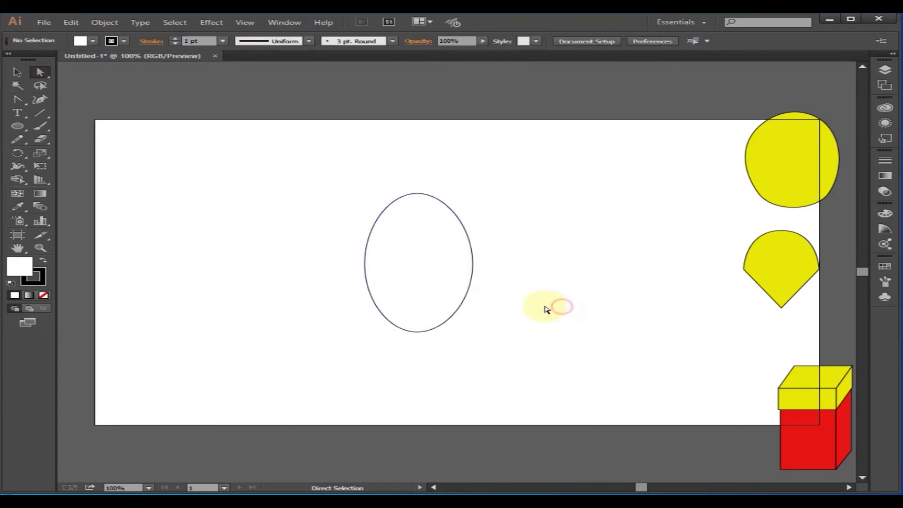
# Select both side anchor points of the ellipse and lower them together to form an egg shape
pyautogui.moveTo(338, 253); pyautogui.dragTo(601, 302)
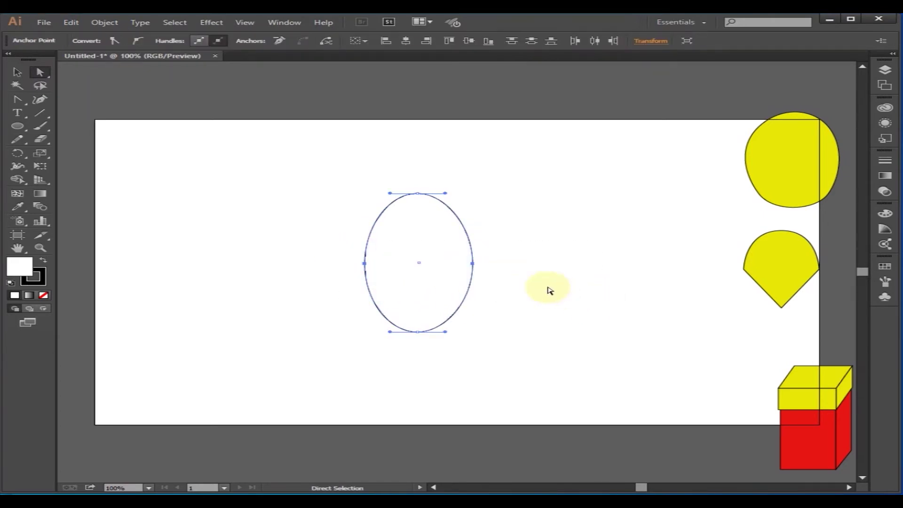
pyautogui.moveTo(473, 277); pyautogui.dragTo(476, 282)
pyautogui.click(599, 318)
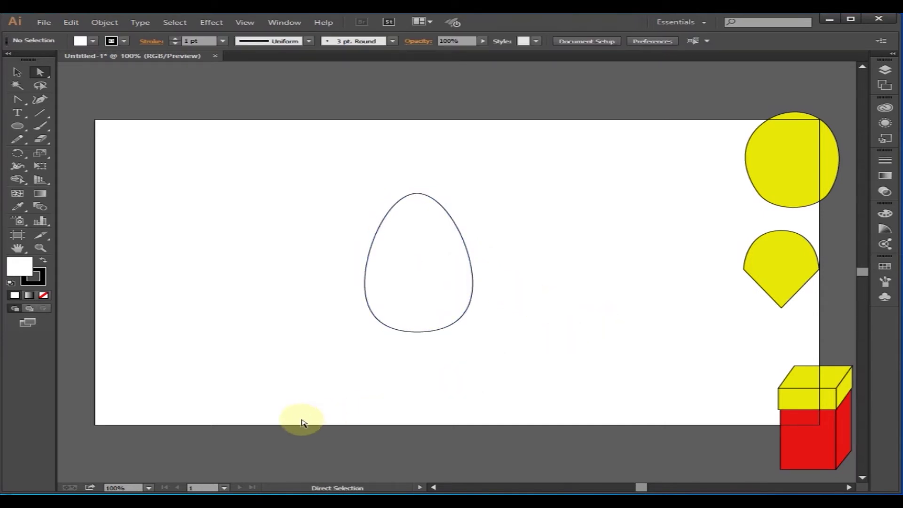
# Fill the egg with a pale off-white color and move it to the right beside the yellow shapes
pyautogui.click(409, 261)
pyautogui.doubleClick(12, 274)
pyautogui.click(265, 193)
pyautogui.click(614, 192)
pyautogui.moveTo(414, 265); pyautogui.dragTo(660, 232)
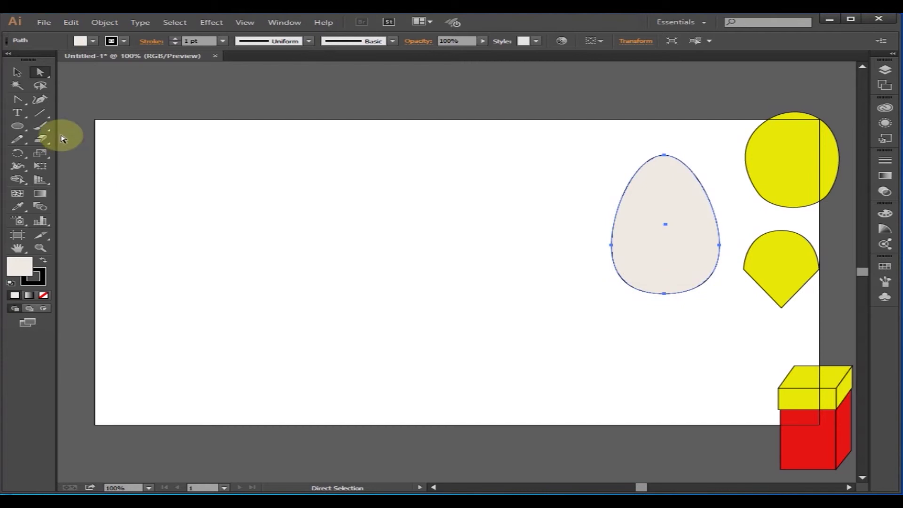
# Pull the egg's bottom anchor point slightly downward and clear the selection
pyautogui.moveTo(665, 294); pyautogui.dragTo(666, 302)
pyautogui.click(715, 312)
pyautogui.moveTo(598, 291); pyautogui.dragTo(668, 312)
pyautogui.click(705, 345)
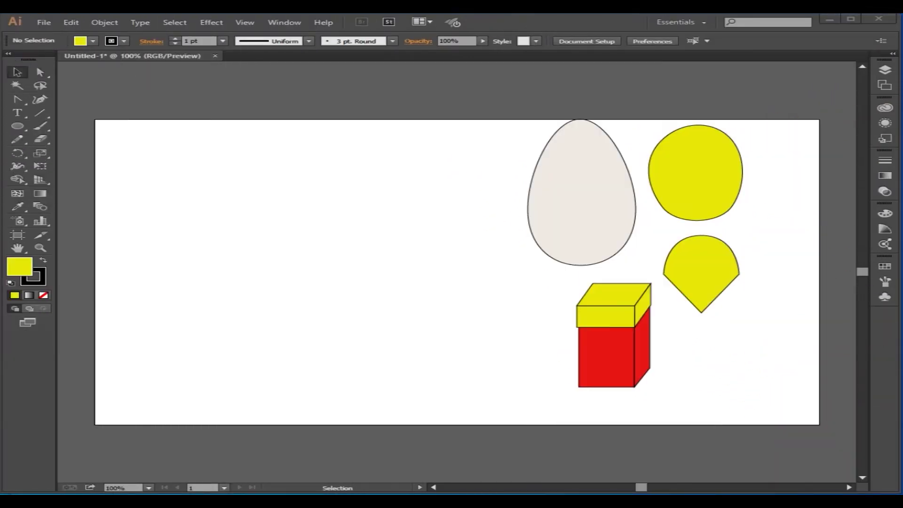
# Draw a large tall ellipse in the artboard's empty left area and give it the default white fill and black stroke
pyautogui.click(18, 125)
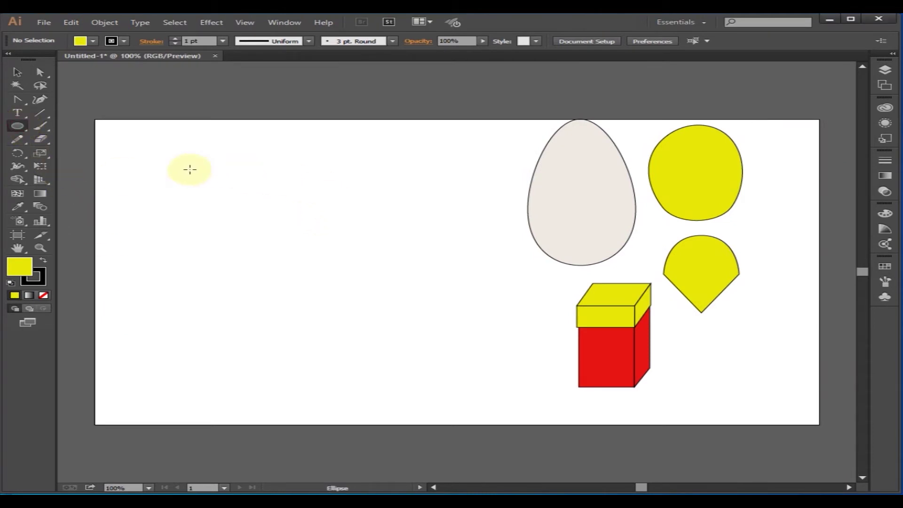
pyautogui.moveTo(238, 171); pyautogui.dragTo(369, 358)
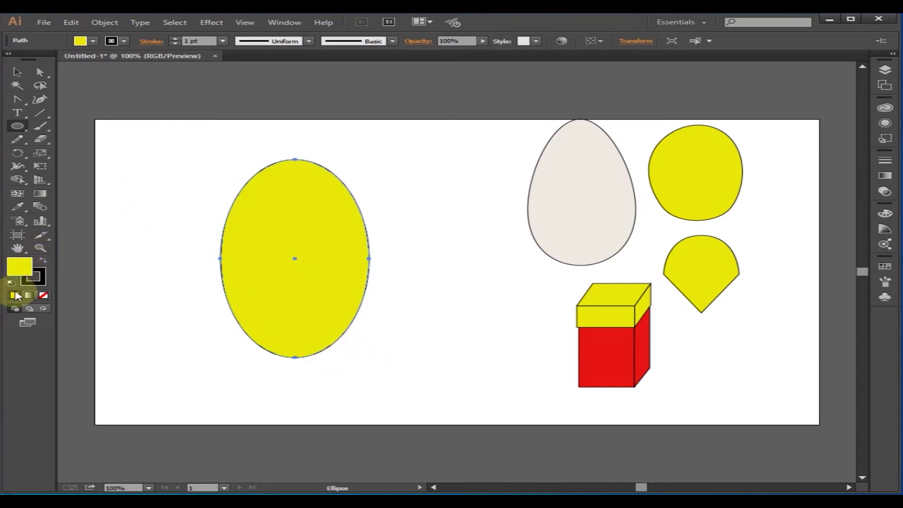
pyautogui.click(12, 284)
# Move the large ellipse's left anchor point outward with the Direct Selection tool
pyautogui.click(39, 71)
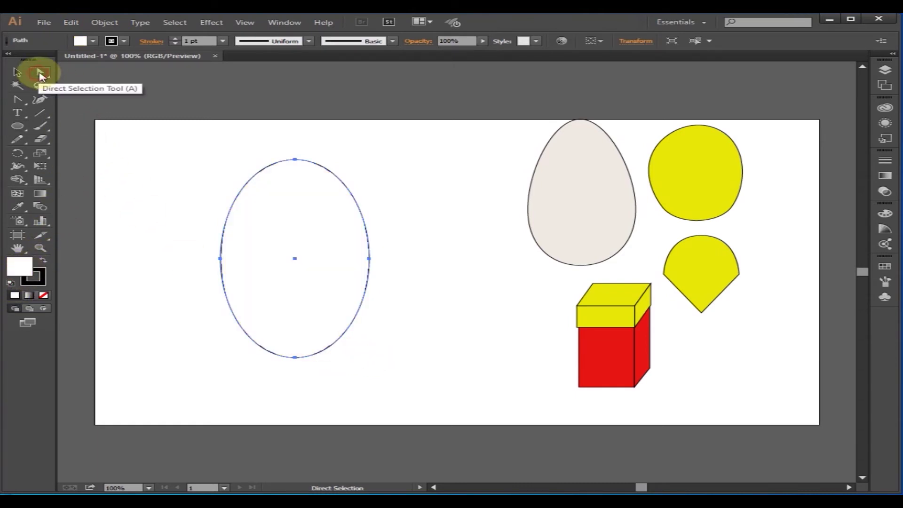
pyautogui.click(200, 246)
pyautogui.moveTo(199, 246)
pyautogui.mouseDown()
pyautogui.moveTo(237, 274)
pyautogui.moveTo(210, 259)
pyautogui.mouseUp()
pyautogui.click(221, 259)
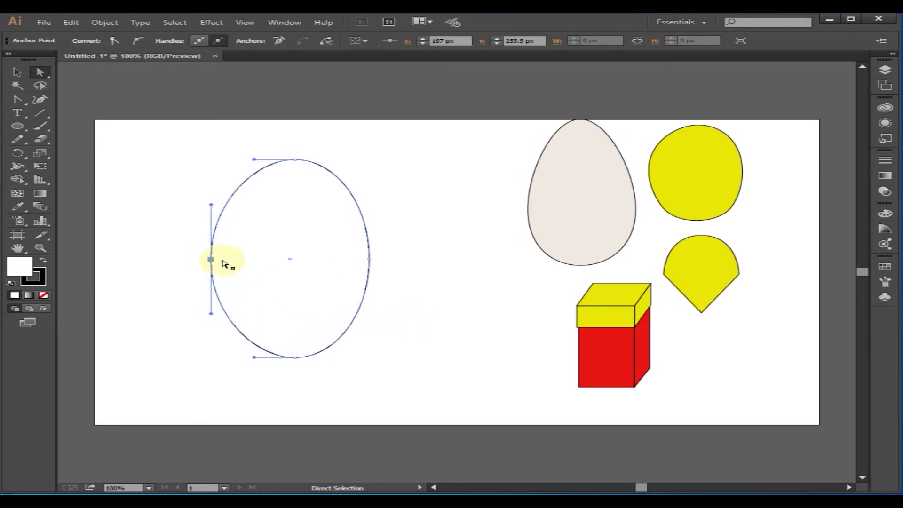
# Reshape the ellipse's right side by tilting the direction handles of its right and top anchor points, bending the lower right edge inward
pyautogui.click(477, 262)
pyautogui.moveTo(410, 203); pyautogui.dragTo(319, 309)
pyautogui.moveTo(379, 206); pyautogui.dragTo(384, 215)
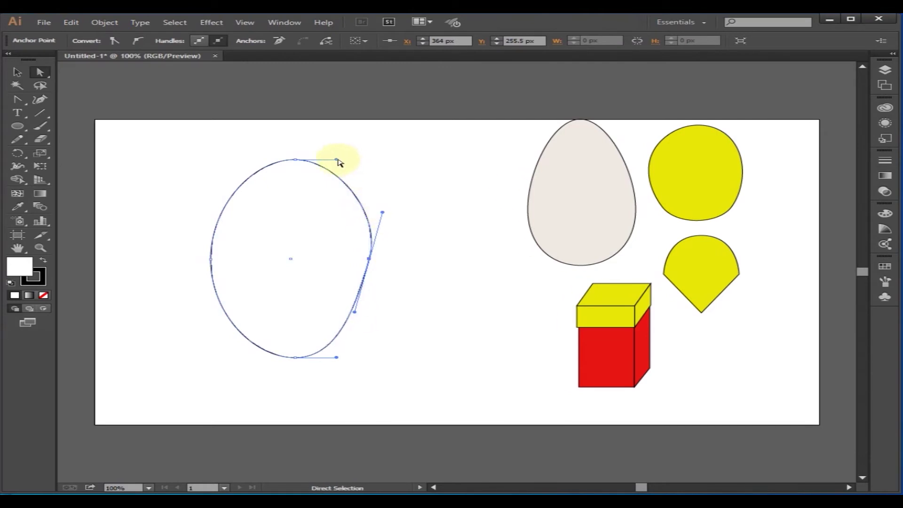
pyautogui.moveTo(338, 160); pyautogui.dragTo(345, 146)
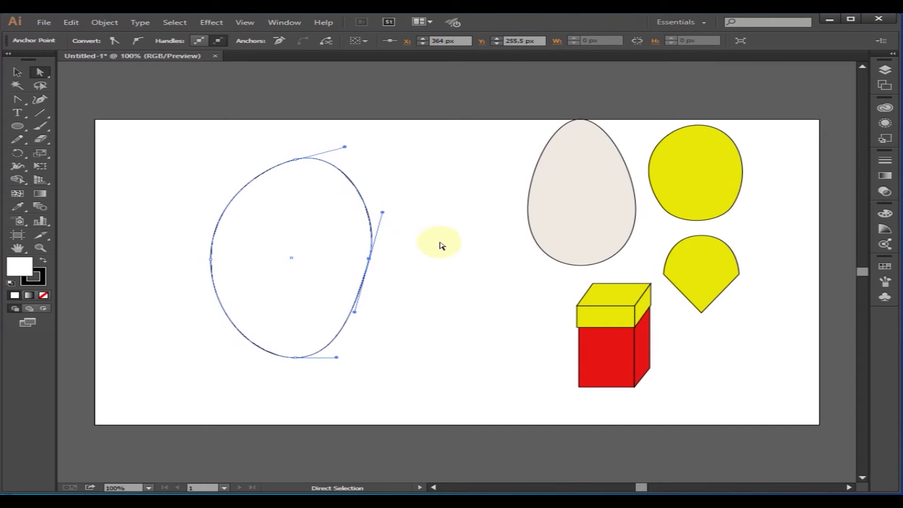
pyautogui.moveTo(384, 214); pyautogui.dragTo(402, 232)
pyautogui.moveTo(344, 147)
pyautogui.mouseDown()
pyautogui.moveTo(325, 160)
pyautogui.moveTo(344, 154)
pyautogui.mouseUp()
pyautogui.click(511, 366)
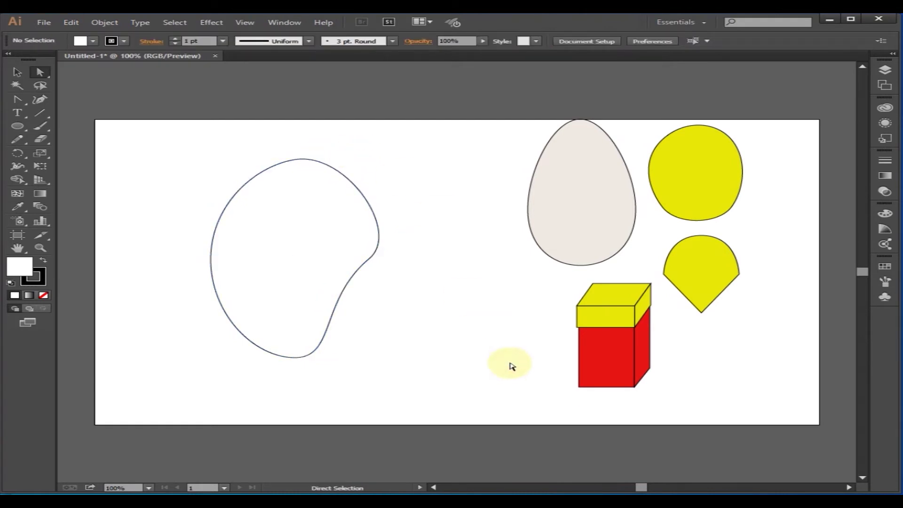
# Tilt the right anchor point's handle closer to horizontal, move that anchor inward and clear the selection
pyautogui.moveTo(383, 192); pyautogui.dragTo(316, 322)
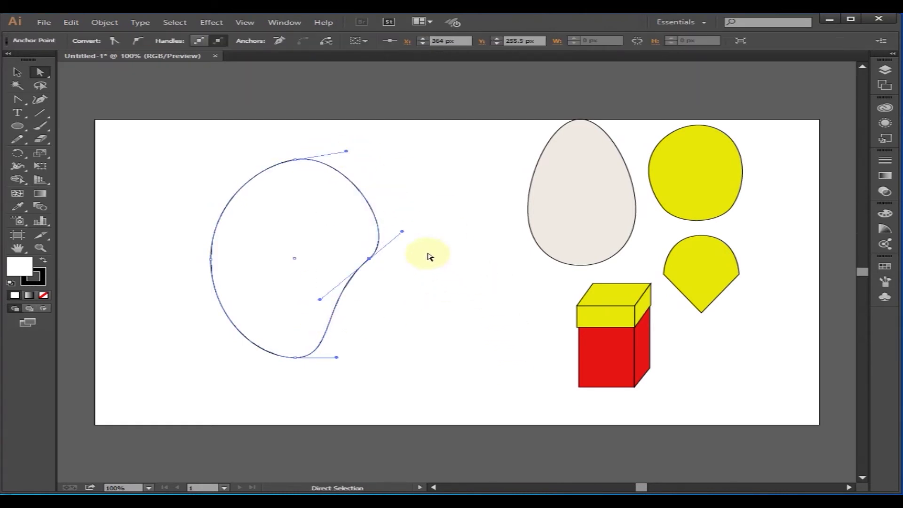
pyautogui.moveTo(403, 232); pyautogui.dragTo(397, 248)
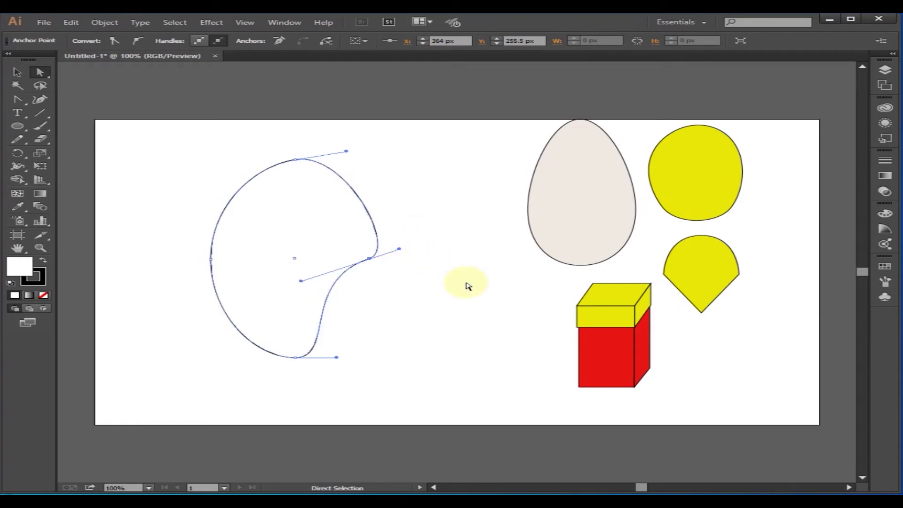
pyautogui.click(465, 284)
pyautogui.moveTo(383, 193); pyautogui.dragTo(372, 295)
pyautogui.moveTo(370, 258); pyautogui.dragTo(351, 258)
pyautogui.click(456, 299)
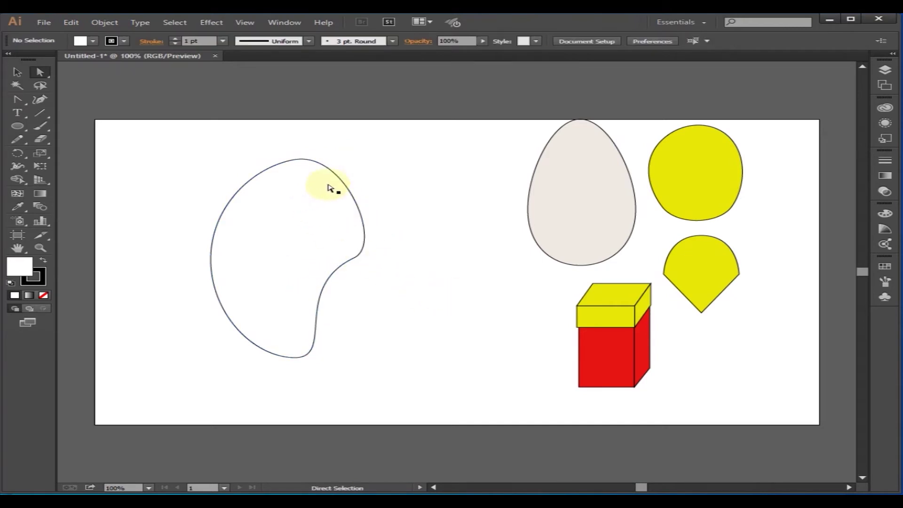
# Tilt the direction handles of the large shape's top and right anchor points to soften the lower right inward bend, and clear the selection
pyautogui.moveTo(258, 149); pyautogui.dragTo(373, 192)
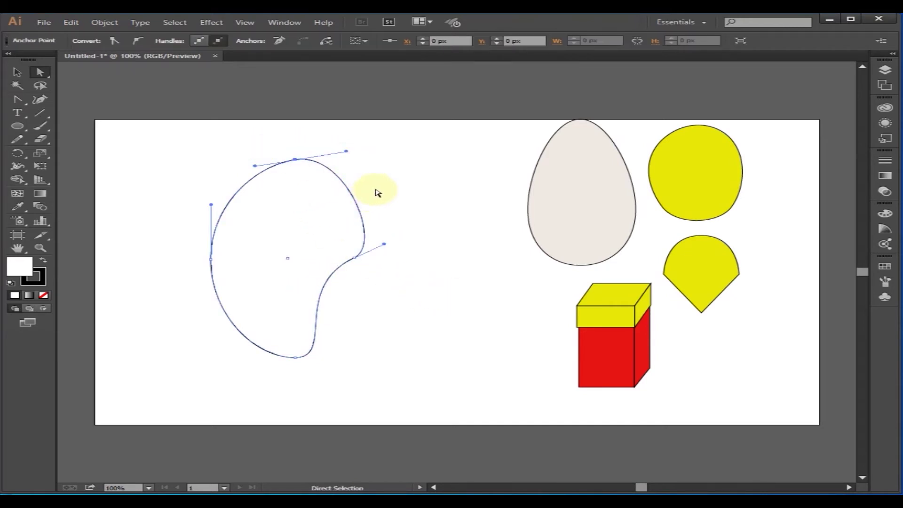
pyautogui.click(344, 162)
pyautogui.moveTo(262, 146); pyautogui.dragTo(343, 170)
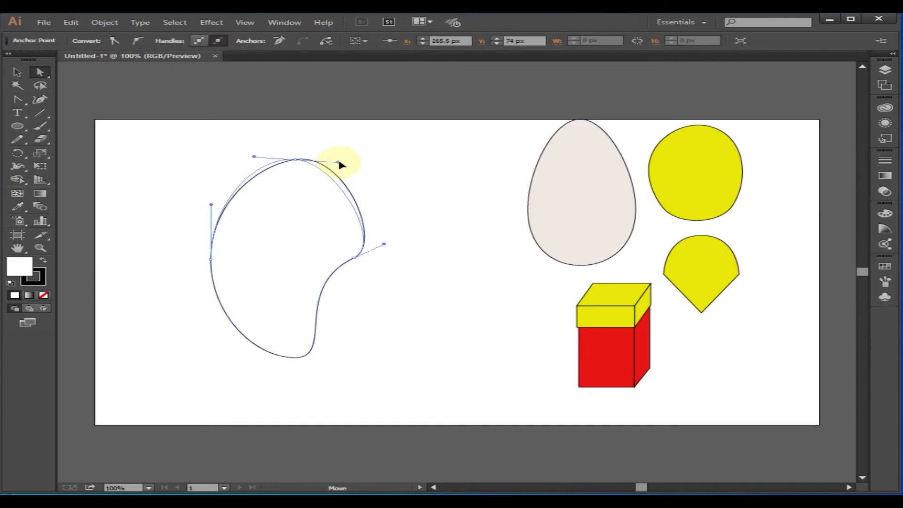
pyautogui.click(421, 261)
pyautogui.moveTo(443, 220); pyautogui.dragTo(324, 281)
pyautogui.moveTo(379, 243); pyautogui.dragTo(378, 243)
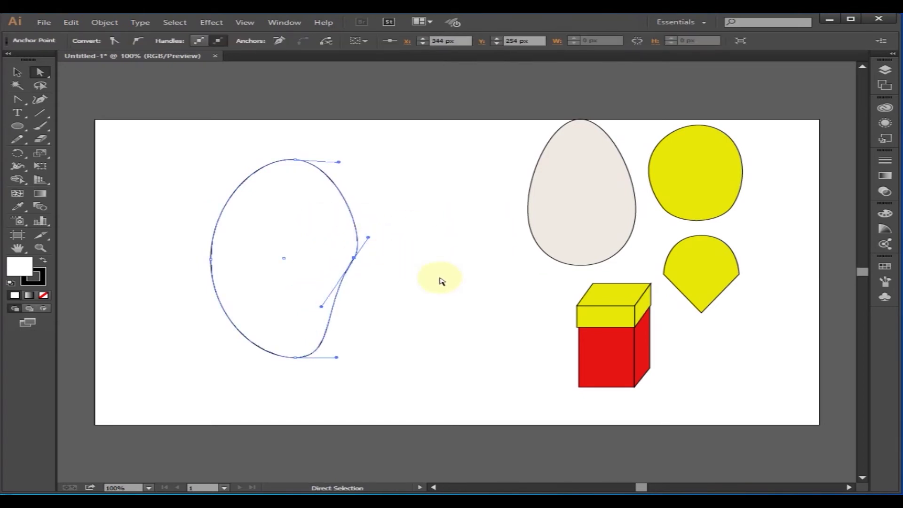
pyautogui.click(439, 278)
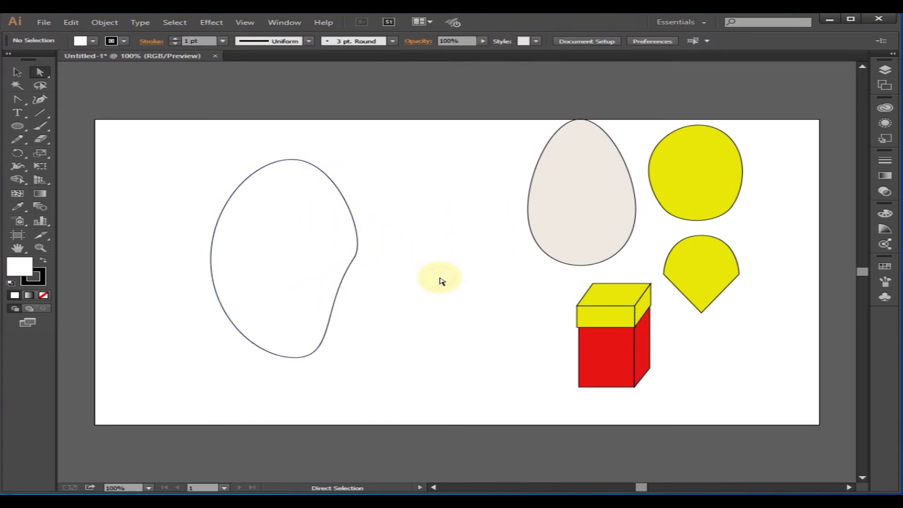
# Fill the large reshaped ellipse with the yellow of the round shape using the Eyedropper
pyautogui.click(254, 248)
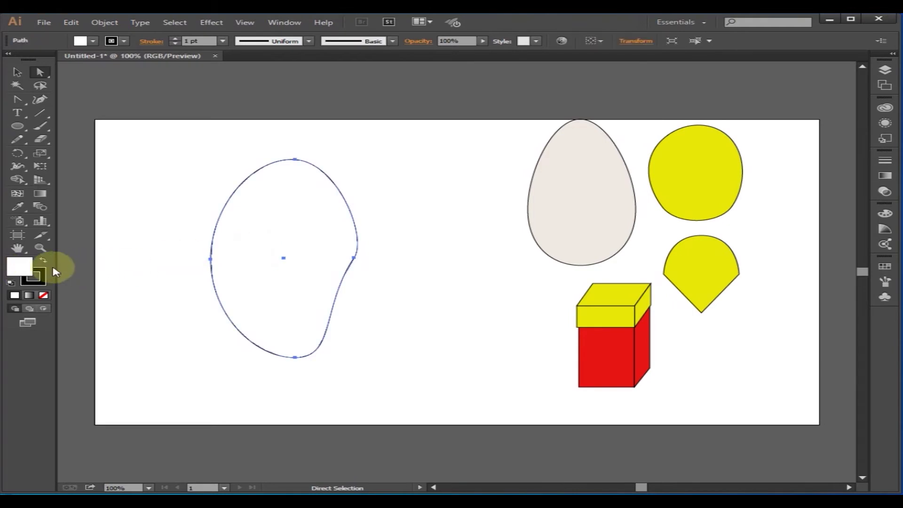
pyautogui.click(18, 206)
pyautogui.click(701, 175)
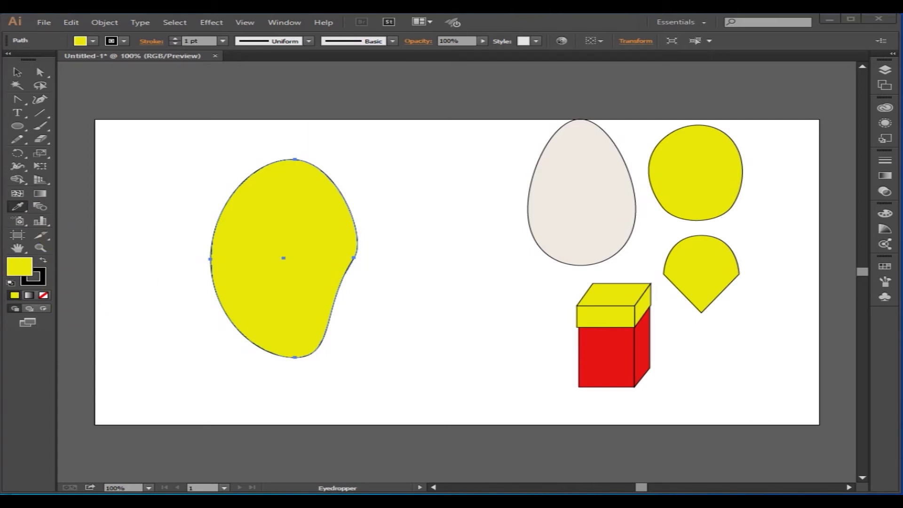
# Draw a narrow upright ellipse beside the yellow mango shape and convert its upper and lower anchor points to corners, forming a leaf
pyautogui.click(17, 126)
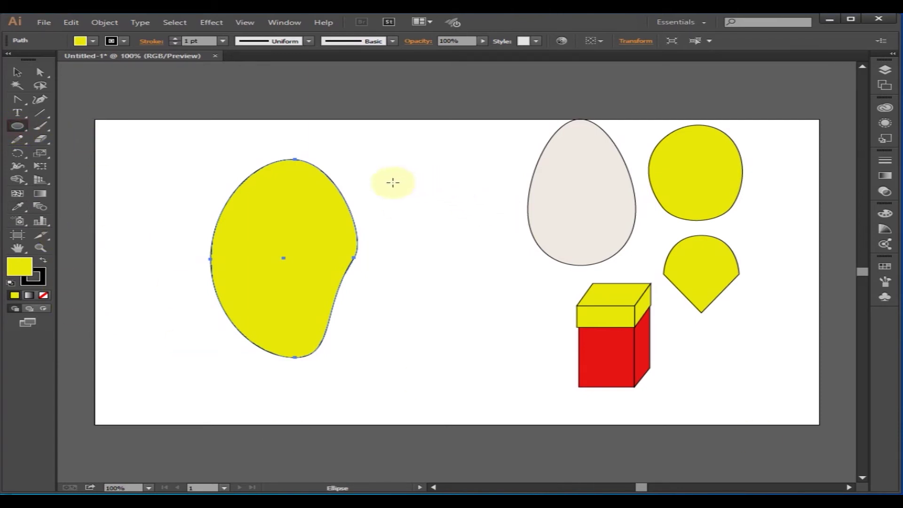
pyautogui.moveTo(408, 184); pyautogui.dragTo(439, 260)
pyautogui.click(17, 99)
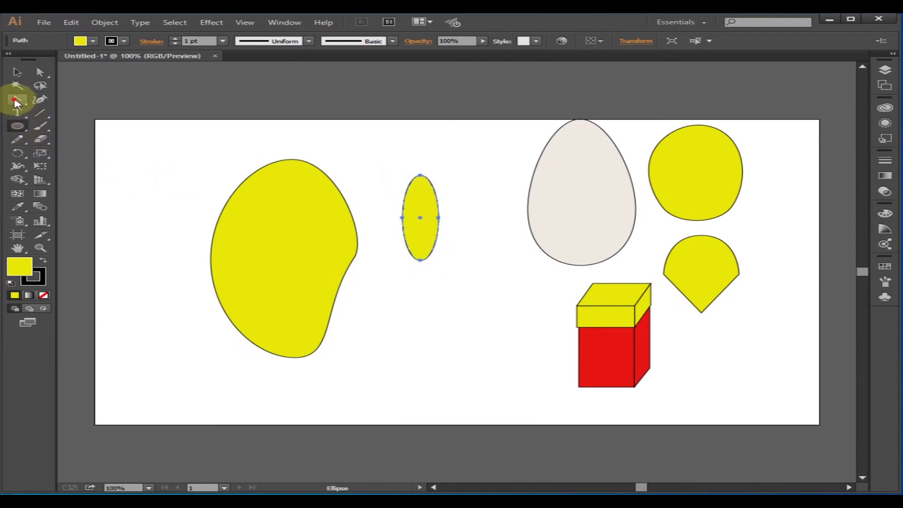
pyautogui.click(420, 176)
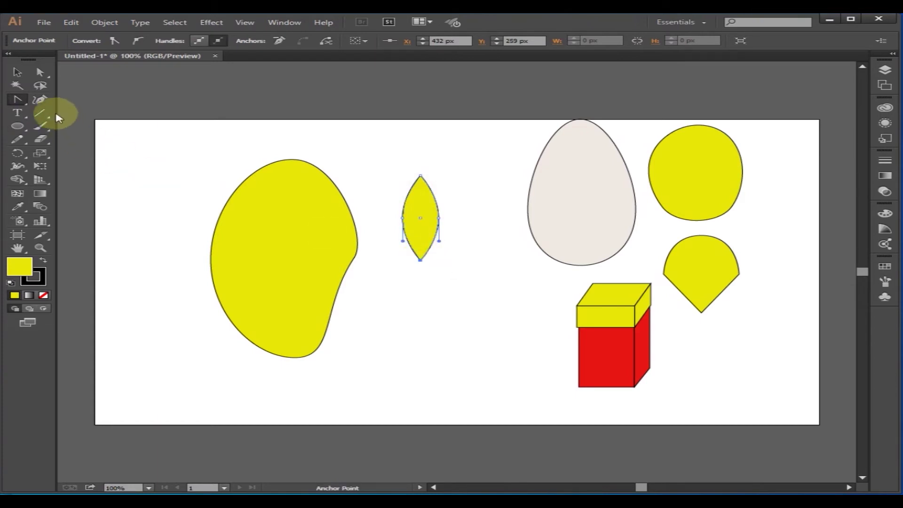
# Rotate the leaf so its lower tip swings outward to the right, and change its fill to dark green
pyautogui.click(17, 72)
pyautogui.moveTo(442, 264); pyautogui.dragTo(488, 262)
pyautogui.click(19, 271)
pyautogui.doubleClick(19, 269)
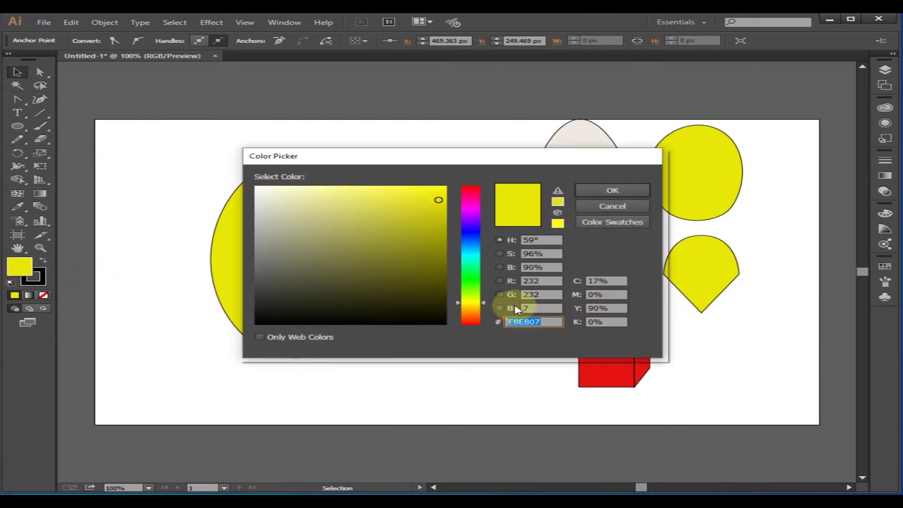
pyautogui.click(473, 281)
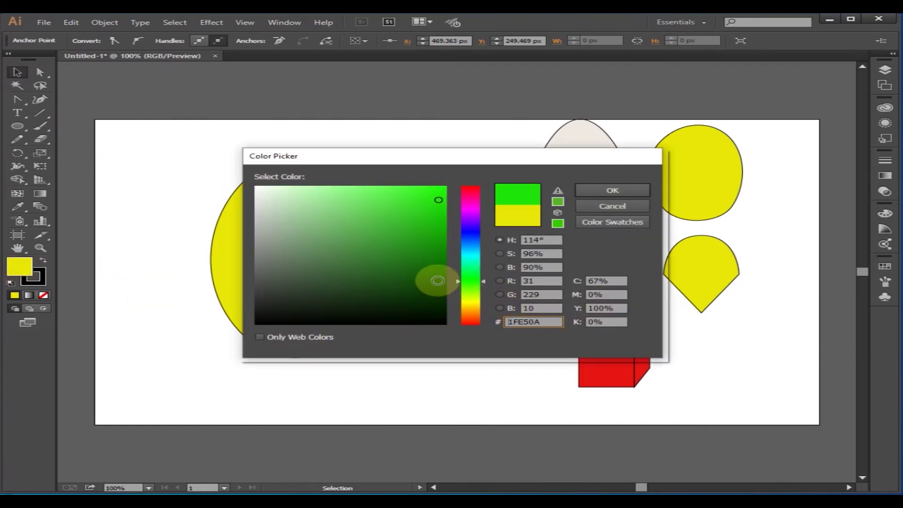
pyautogui.click(437, 281)
pyautogui.click(632, 197)
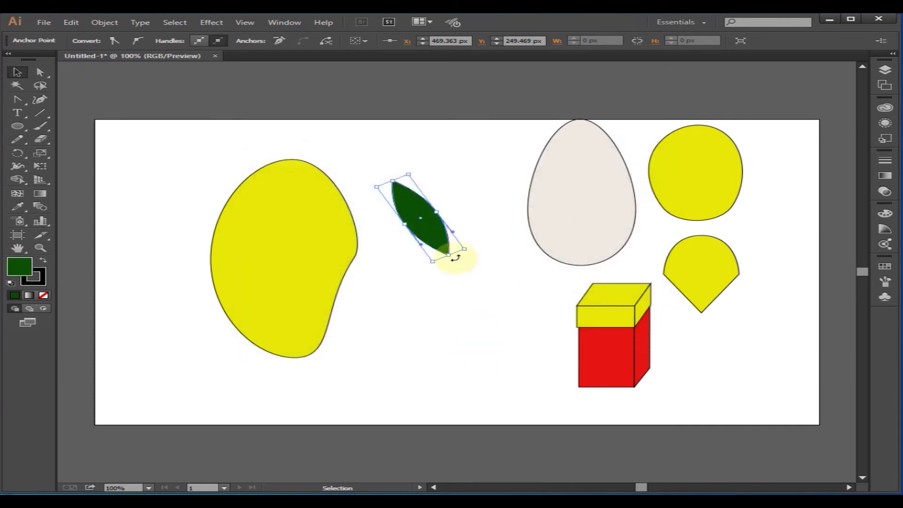
# Place the green leaf on the mango's upper right edge, rotate it to a steeper angle and clear the selection
pyautogui.press('v')
pyautogui.moveTo(452, 255); pyautogui.dragTo(351, 232)
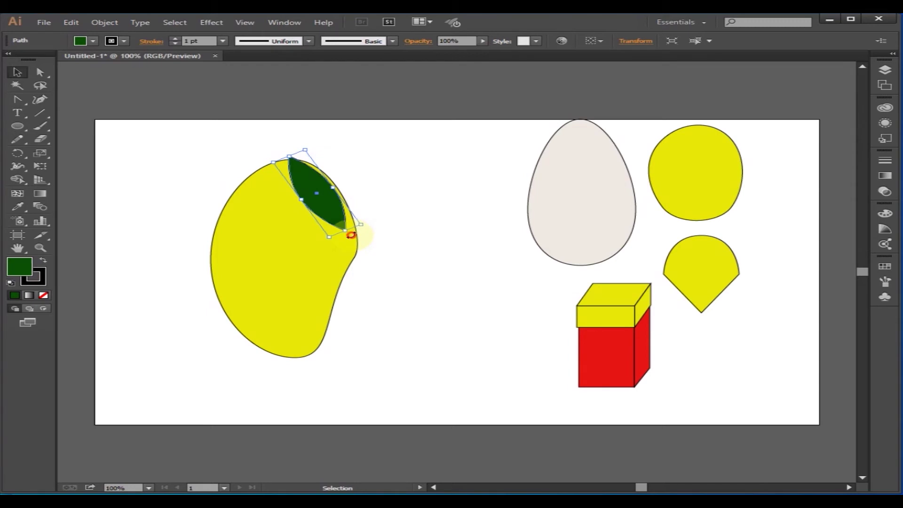
pyautogui.moveTo(344, 241); pyautogui.dragTo(350, 244)
pyautogui.click(443, 237)
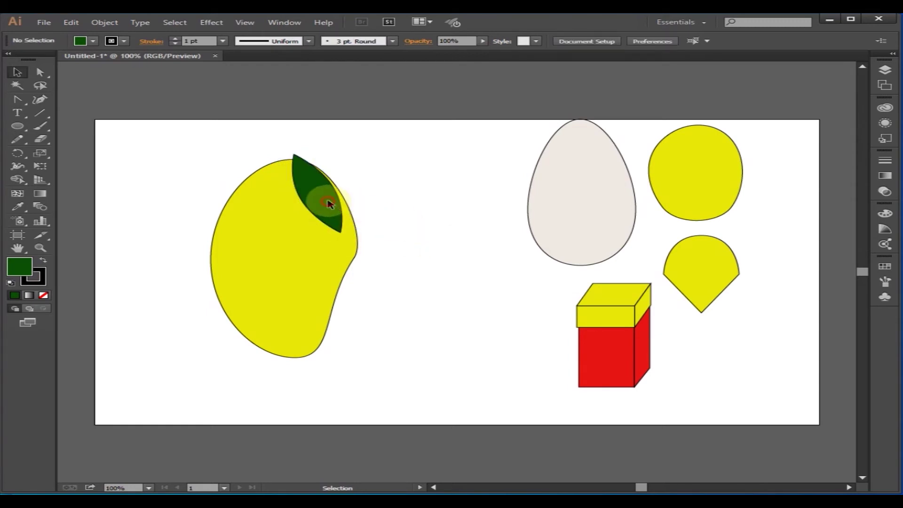
pyautogui.moveTo(322, 205); pyautogui.dragTo(322, 206)
pyautogui.moveTo(352, 233); pyautogui.dragTo(349, 244)
pyautogui.click(472, 270)
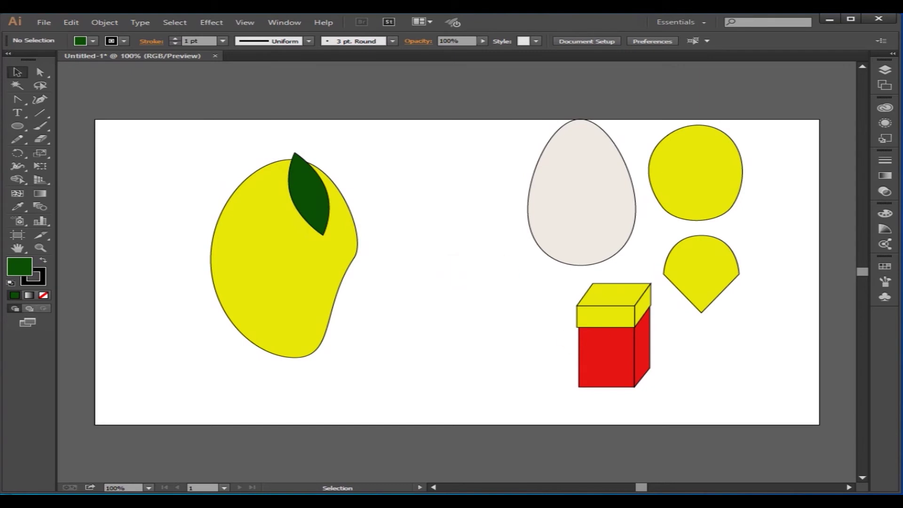
# Move the leaf clear of the mango's right side and draw a small, nearly round ellipse above the gap
pyautogui.moveTo(309, 194); pyautogui.dragTo(401, 234)
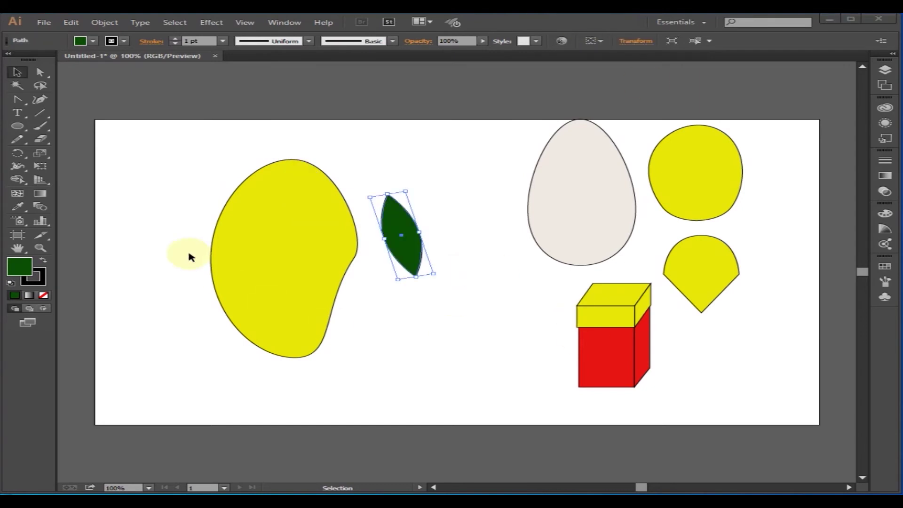
pyautogui.click(13, 128)
pyautogui.moveTo(355, 160); pyautogui.dragTo(356, 161)
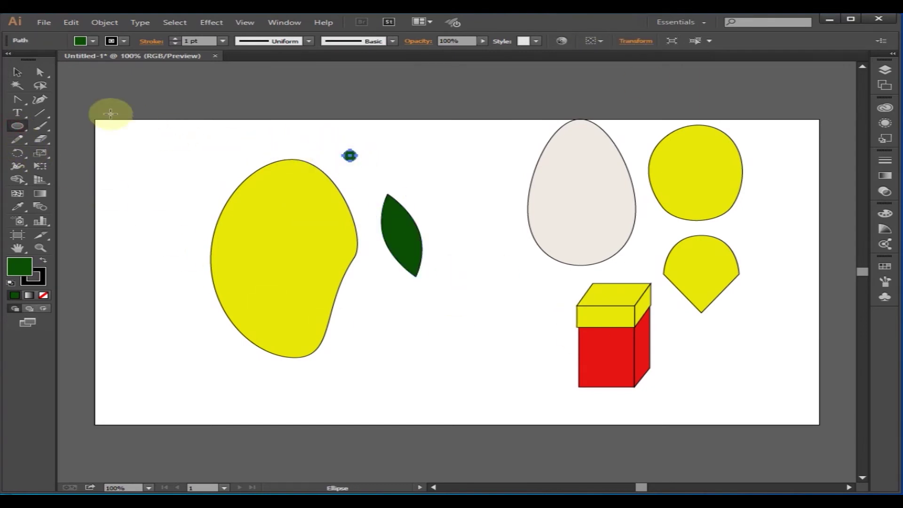
# Fill the small ellipse with near-black 020C01 and place it on the mango's topmost point as a stem
pyautogui.click(20, 269)
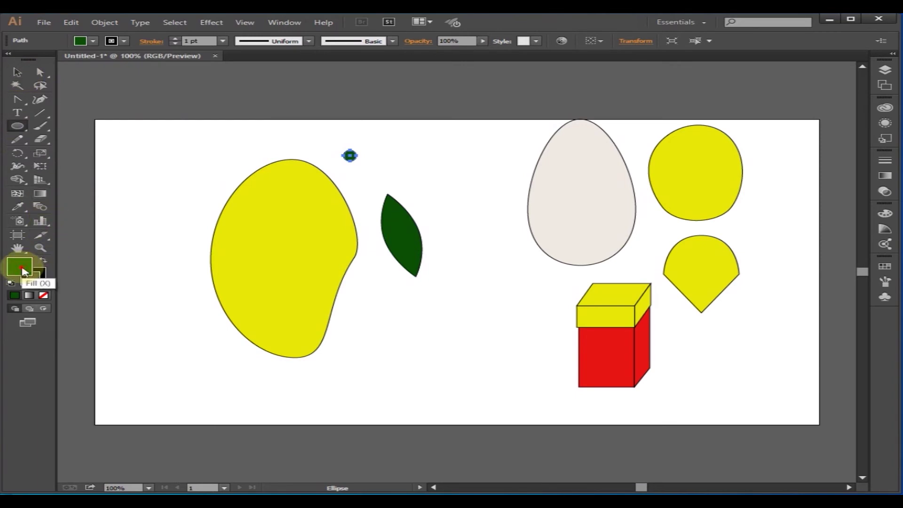
pyautogui.click(22, 272)
pyautogui.click(433, 318)
pyautogui.click(607, 190)
pyautogui.click(17, 72)
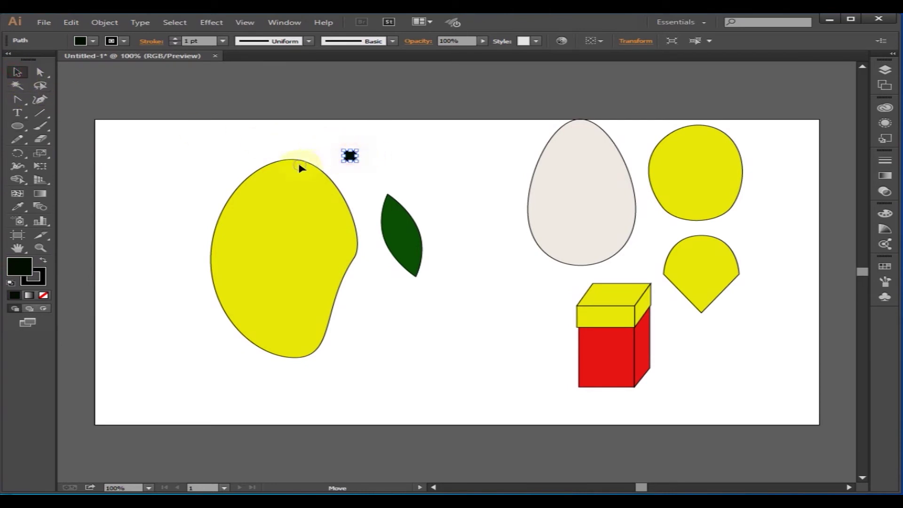
pyautogui.moveTo(292, 163); pyautogui.dragTo(292, 161)
pyautogui.click(478, 191)
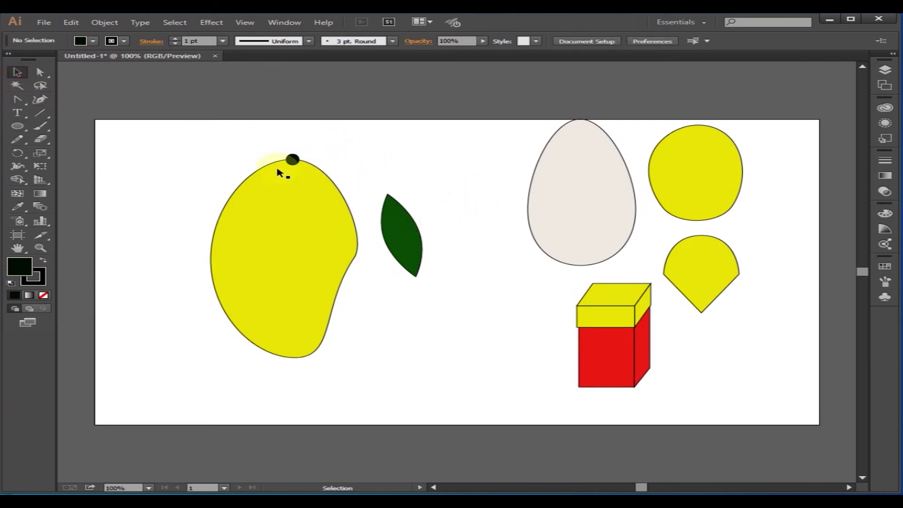
# Try to change the small stem ellipse's fill to dark grey 40423F
pyautogui.doubleClick(24, 272)
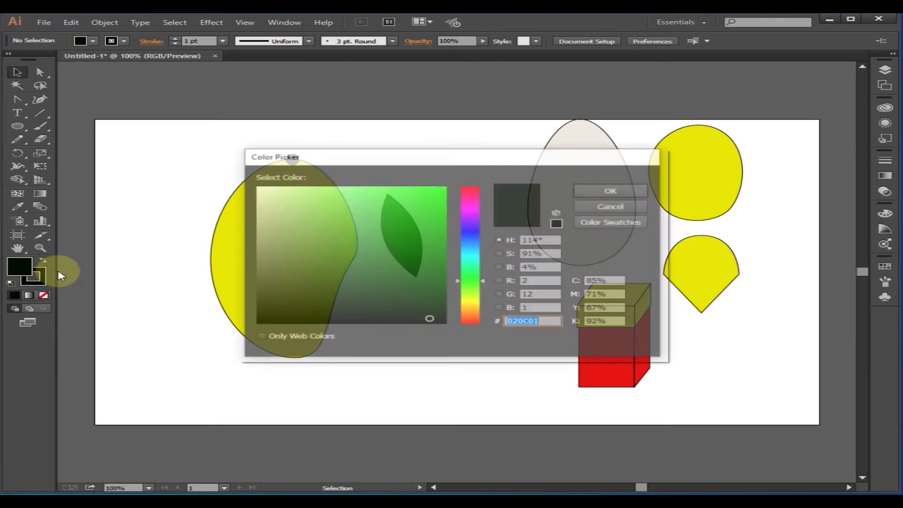
pyautogui.click(262, 289)
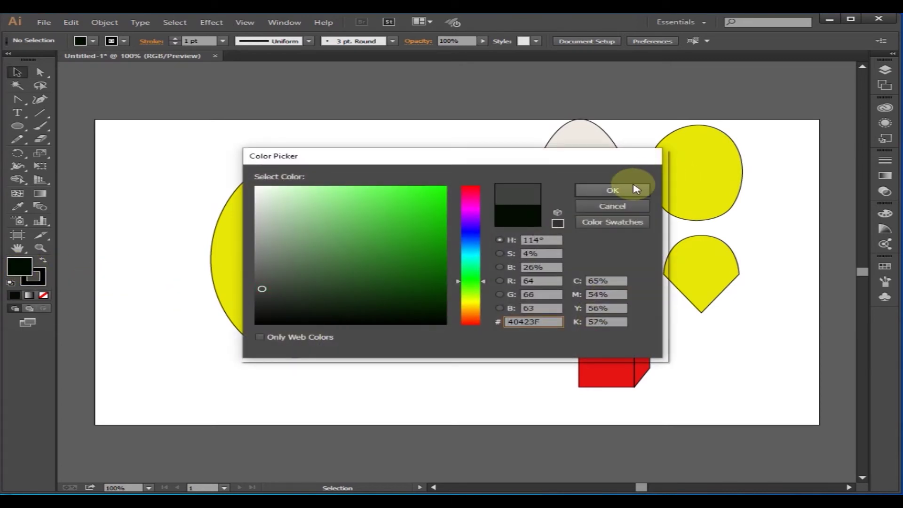
pyautogui.click(612, 190)
# Select the small stem ellipse, change its fill to dark grey and clear the selection
pyautogui.click(293, 158)
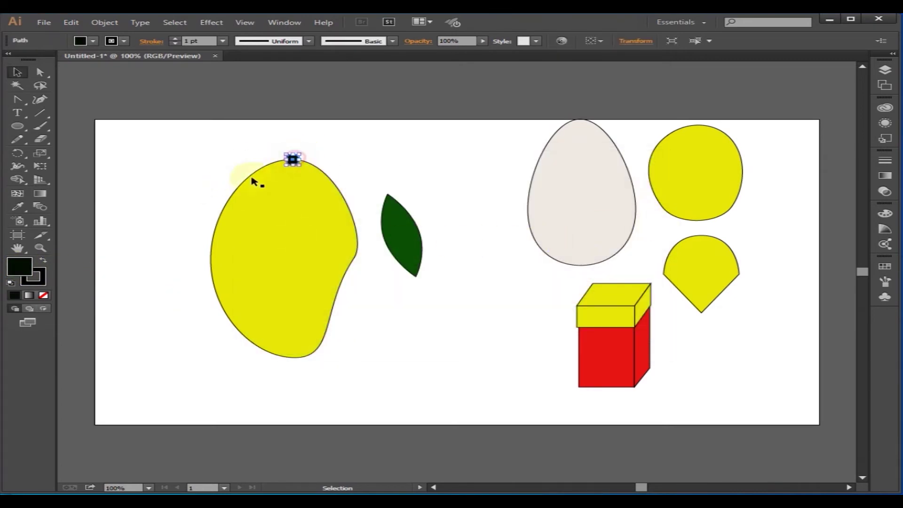
pyautogui.doubleClick(21, 266)
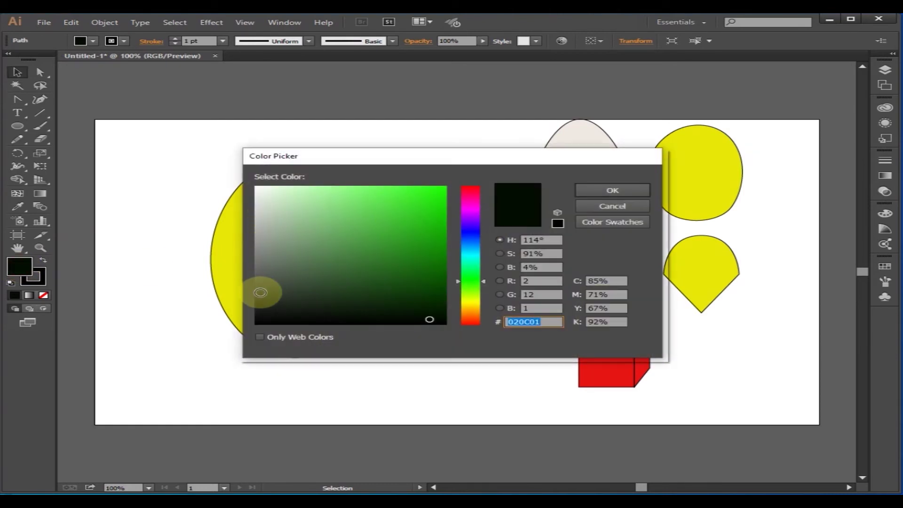
pyautogui.click(633, 188)
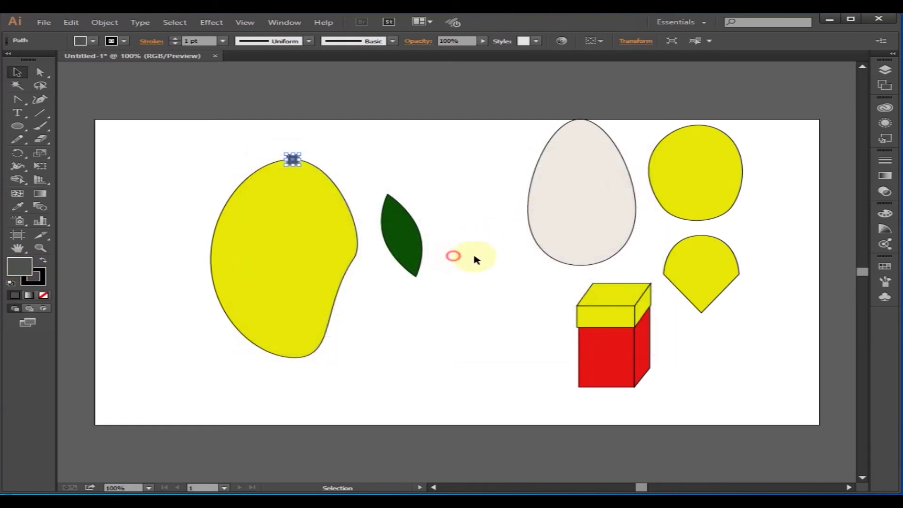
pyautogui.click(456, 258)
# Move the leaf back onto the mango so it hangs from the grey stem, and group the mango, leaf and stem
pyautogui.moveTo(416, 240); pyautogui.dragTo(319, 201)
pyautogui.click(466, 216)
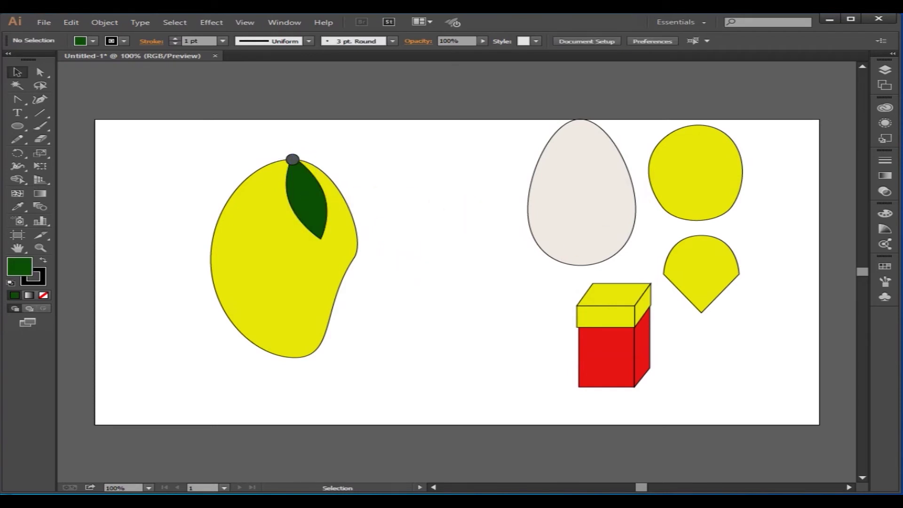
pyautogui.click(343, 253)
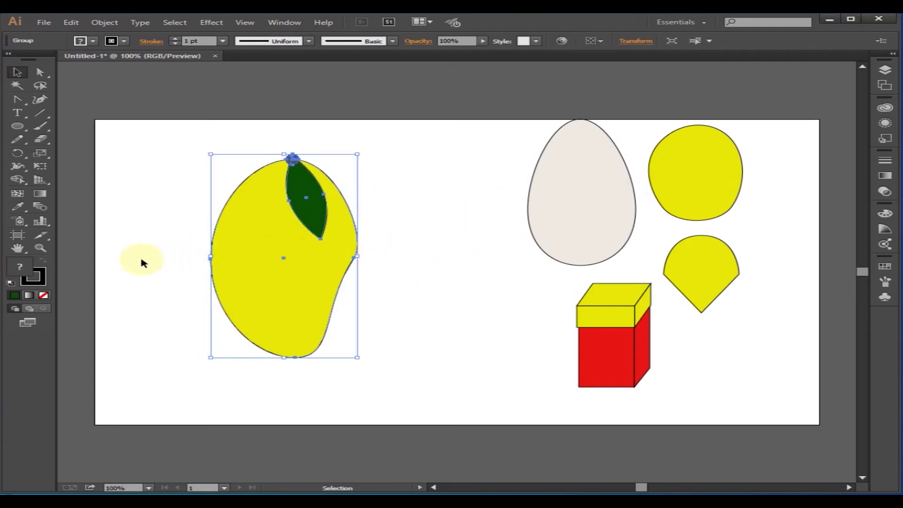
# Move the mango group over the artboard's lower left edge and scale it down
pyautogui.moveTo(262, 239); pyautogui.dragTo(121, 290)
pyautogui.moveTo(217, 205); pyautogui.dragTo(164, 258)
# Draw a small upright ellipse in the artboard's empty area and give it the default white fill and black stroke
pyautogui.click(17, 125)
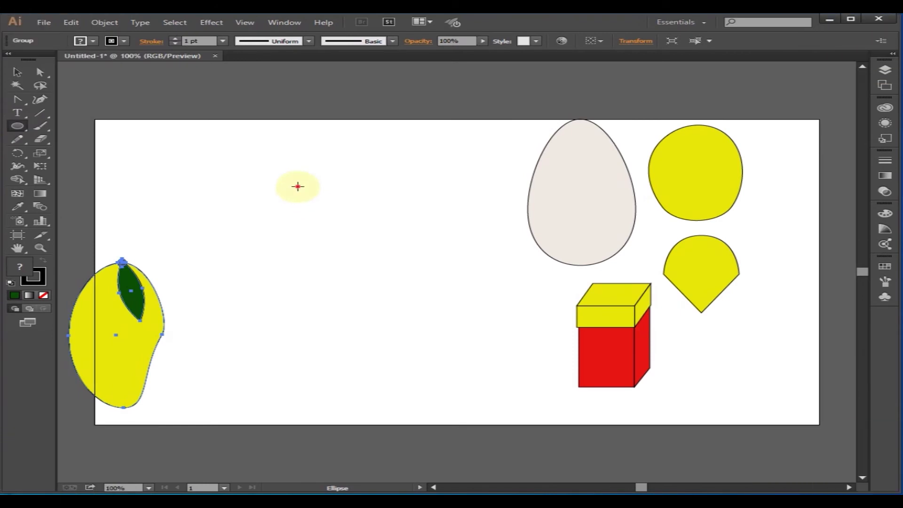
pyautogui.moveTo(297, 186); pyautogui.dragTo(323, 231)
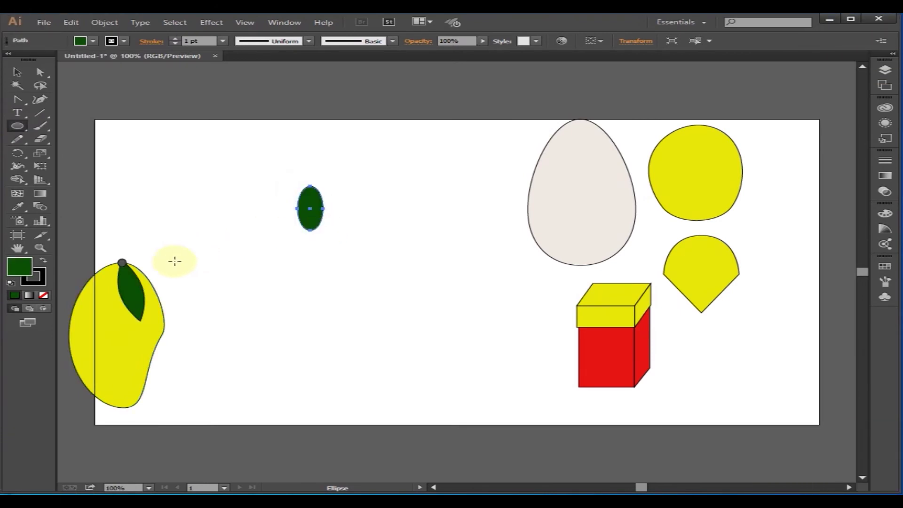
pyautogui.click(9, 283)
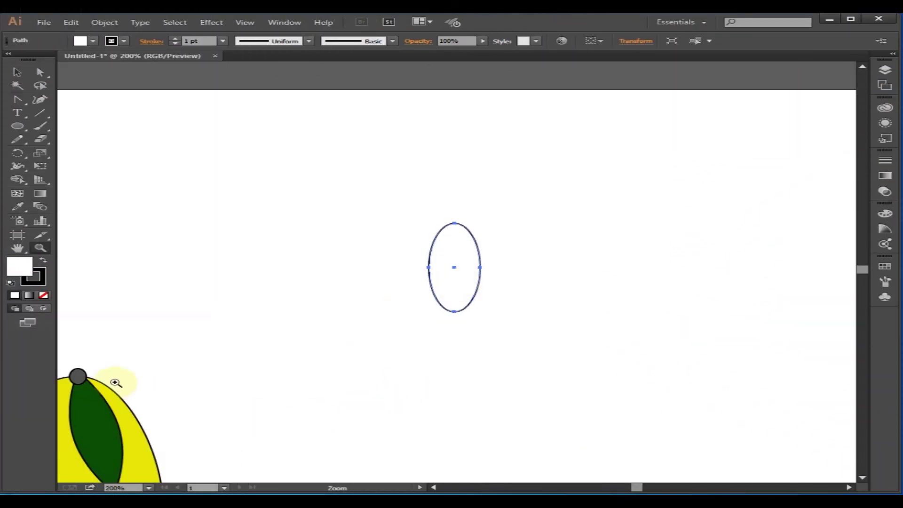
# Draw a short arc with the Arc tool, curving up and to the right from the small ellipse's top
pyautogui.moveTo(48, 119); pyautogui.dragTo(101, 126)
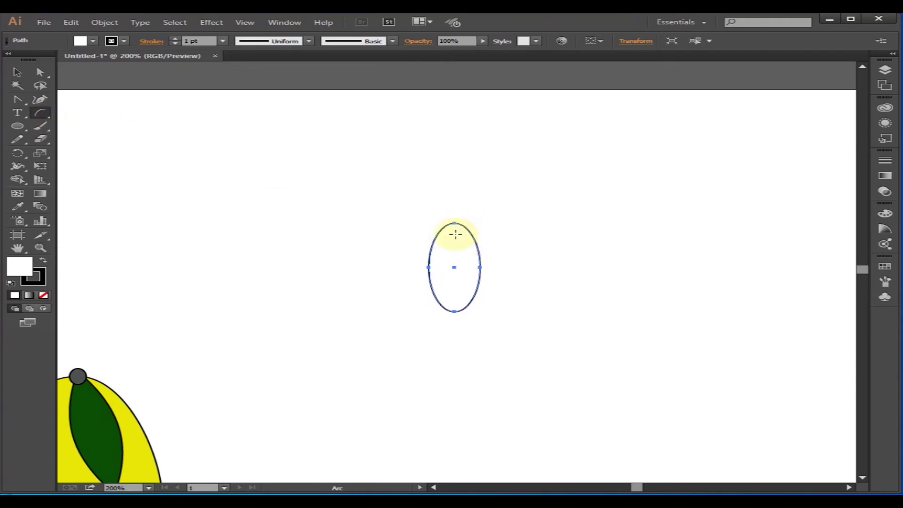
pyautogui.moveTo(454, 231); pyautogui.dragTo(477, 199)
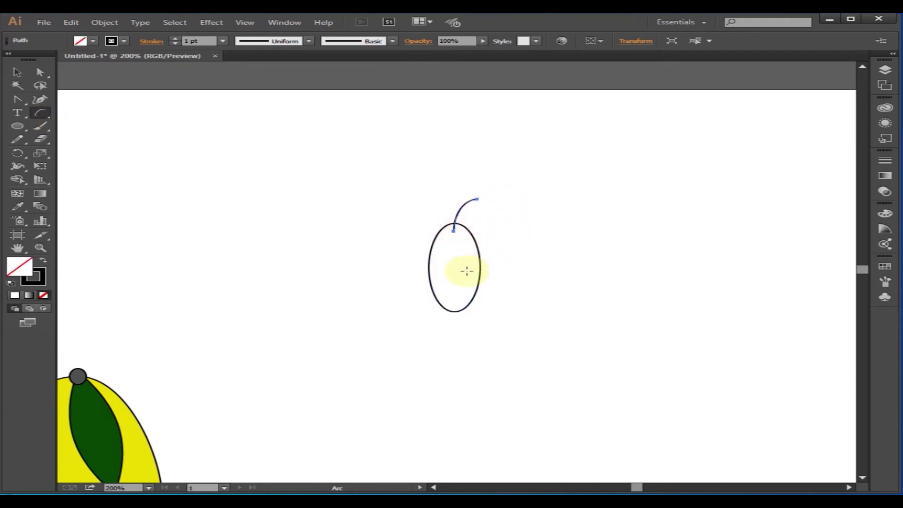
# Draw a tiny flat ellipse at the arc's lower end, inside the upright ellipse
pyautogui.click(20, 128)
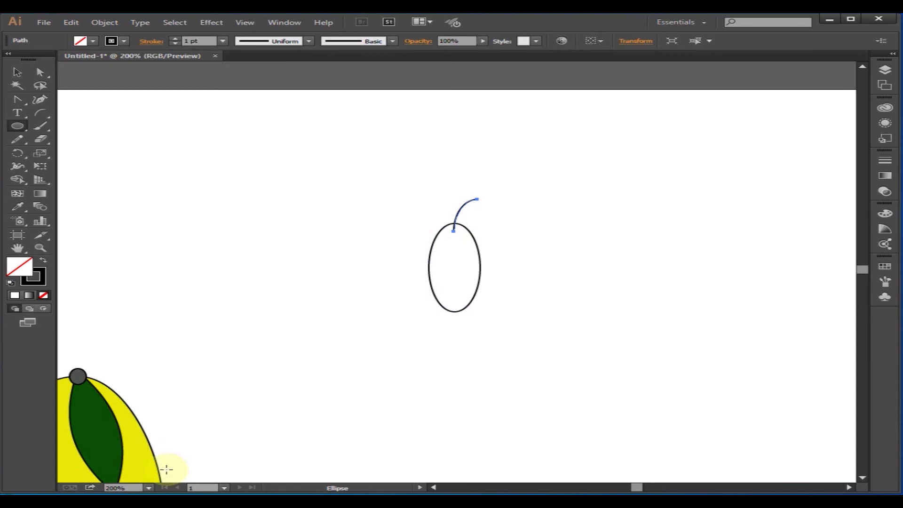
pyautogui.click(40, 248)
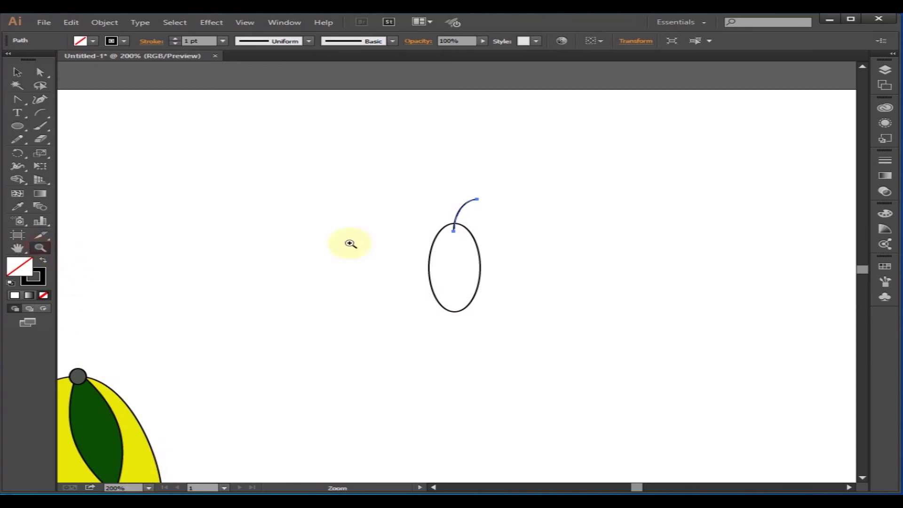
pyautogui.click(455, 235)
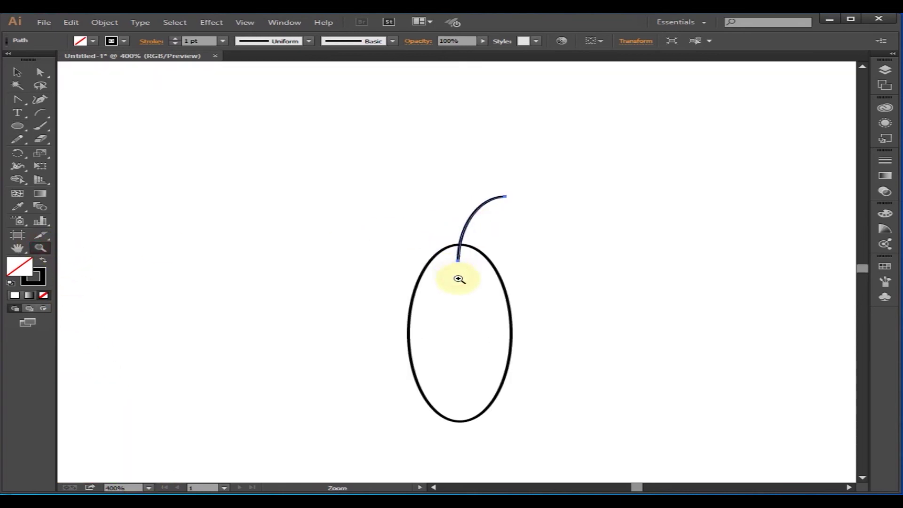
pyautogui.click(466, 263)
pyautogui.click(439, 268)
pyautogui.click(461, 278)
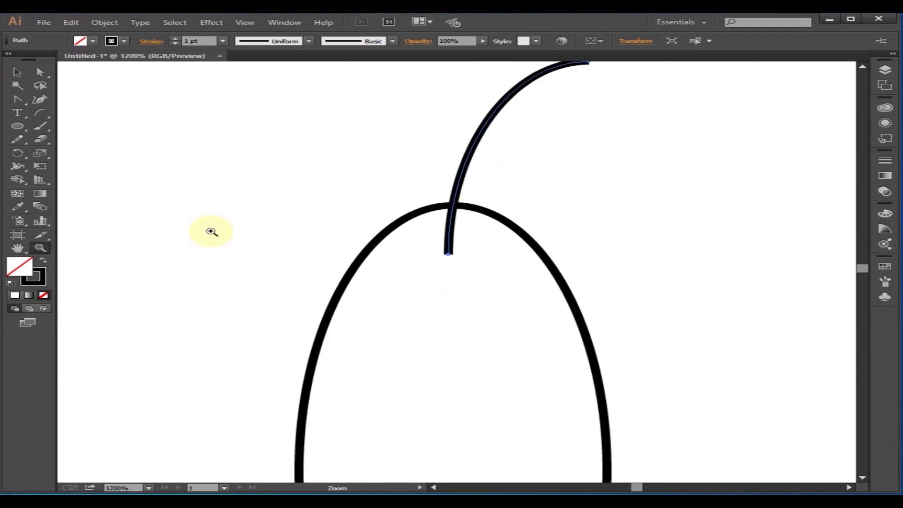
pyautogui.click(17, 125)
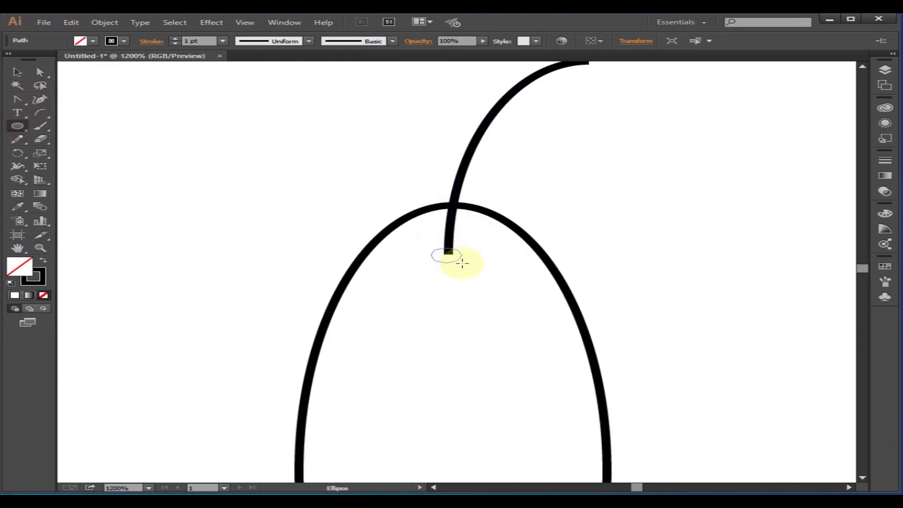
# Give the tiny flat ellipse a solid black fill
pyautogui.click(16, 295)
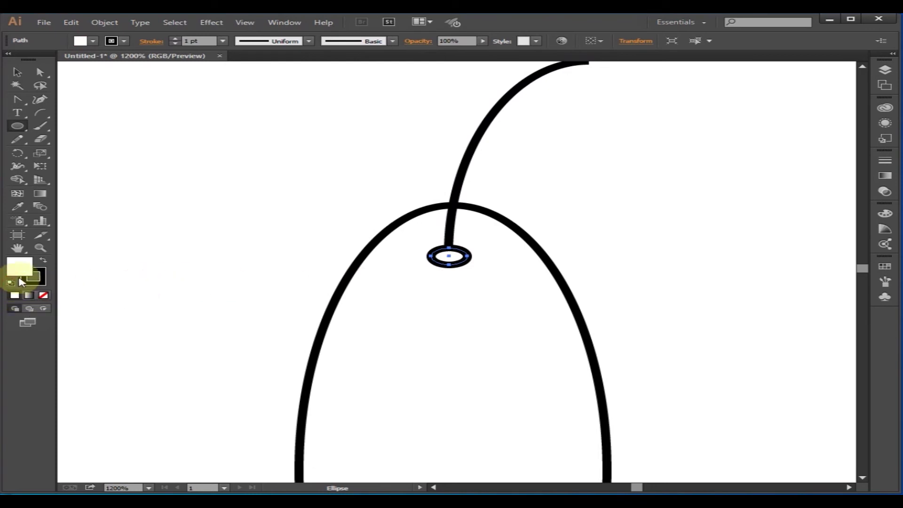
pyautogui.doubleClick(23, 270)
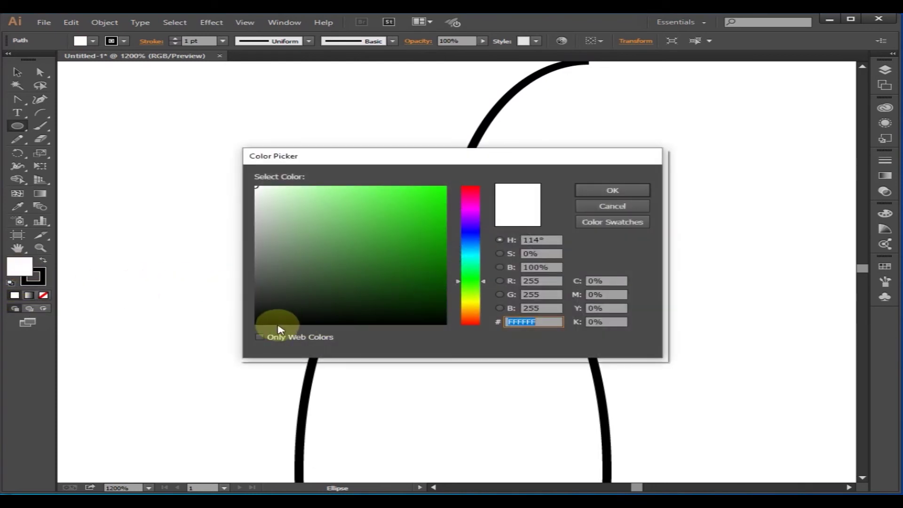
pyautogui.click(428, 322)
pyautogui.click(625, 190)
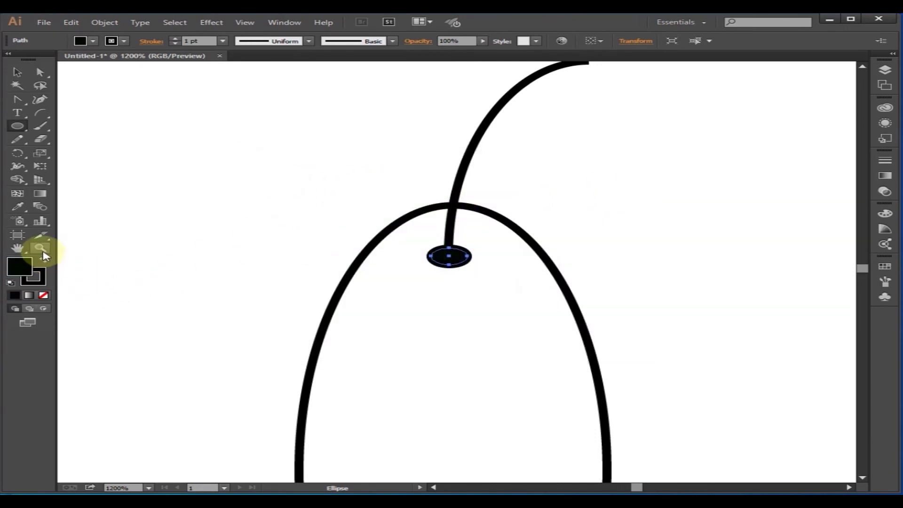
# Select the upright ellipse, the arc stem and the tiny black ellipse, and group them into one fruit
pyautogui.click(42, 249)
pyautogui.keyDown('alt'); pyautogui.click(430, 278); pyautogui.keyUp('alt')
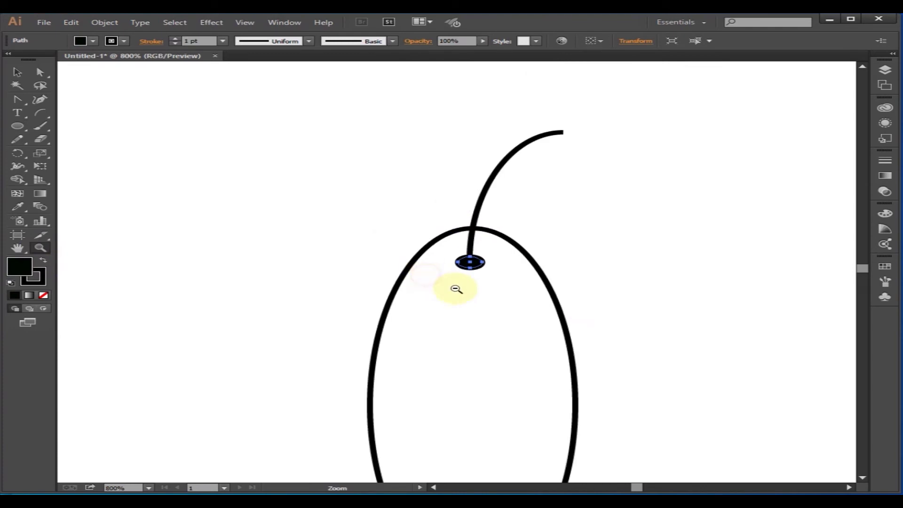
pyautogui.keyDown('alt'); pyautogui.click(485, 306); pyautogui.keyUp('alt')
pyautogui.keyDown('alt'); pyautogui.click(468, 288); pyautogui.keyUp('alt')
pyautogui.keyDown('alt'); pyautogui.click(459, 288); pyautogui.keyUp('alt')
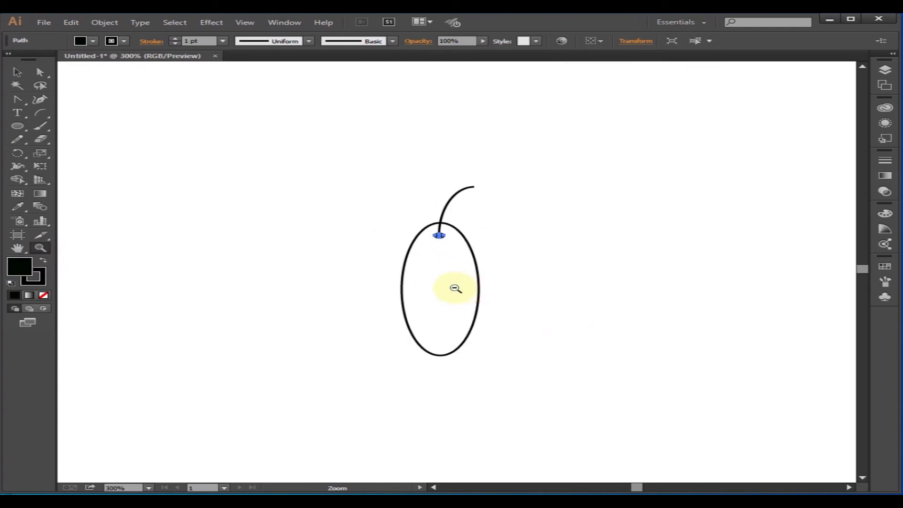
pyautogui.keyDown('alt'); pyautogui.click(452, 285); pyautogui.keyUp('alt')
pyautogui.moveTo(520, 317); pyautogui.dragTo(466, 252)
pyautogui.click(17, 72)
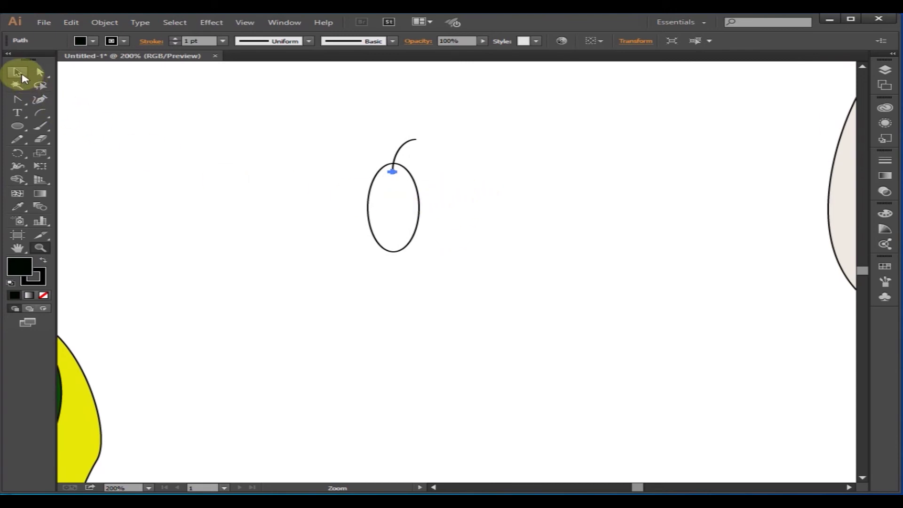
pyautogui.click(407, 213)
pyautogui.moveTo(284, 117); pyautogui.dragTo(585, 305)
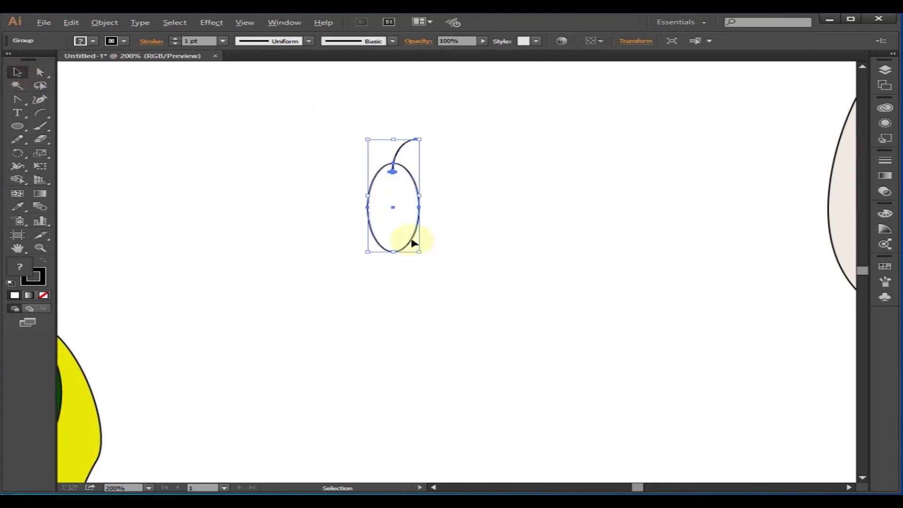
# Duplicate the stemmed fruit twice, placing one copy on each side of the original
pyautogui.keyDown('alt'); pyautogui.moveTo(398, 231); pyautogui.dragTo(472, 235); pyautogui.keyUp('alt')
pyautogui.click(395, 228)
pyautogui.keyDown('alt'); pyautogui.moveTo(399, 222); pyautogui.dragTo(336, 225); pyautogui.keyUp('alt')
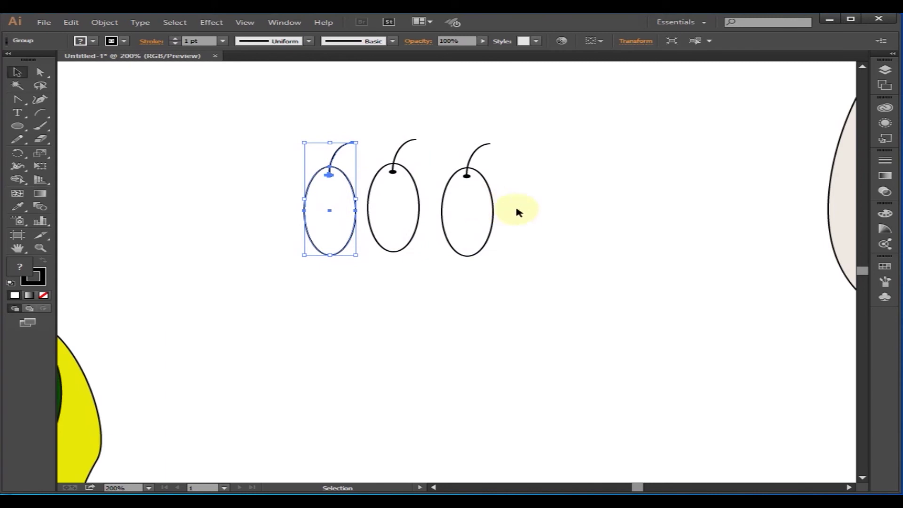
# Rotate the right fruit copy counterclockwise and move it over the middle fruit so their stem tips meet
pyautogui.click(477, 211)
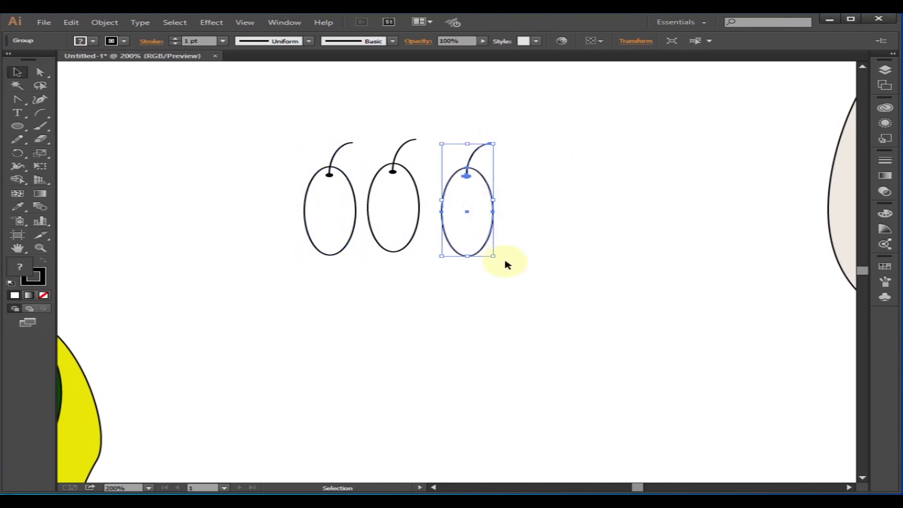
pyautogui.moveTo(500, 261); pyautogui.dragTo(541, 221)
pyautogui.moveTo(483, 217)
pyautogui.mouseDown()
pyautogui.moveTo(459, 215)
pyautogui.moveTo(447, 202)
pyautogui.moveTo(468, 214)
pyautogui.mouseUp()
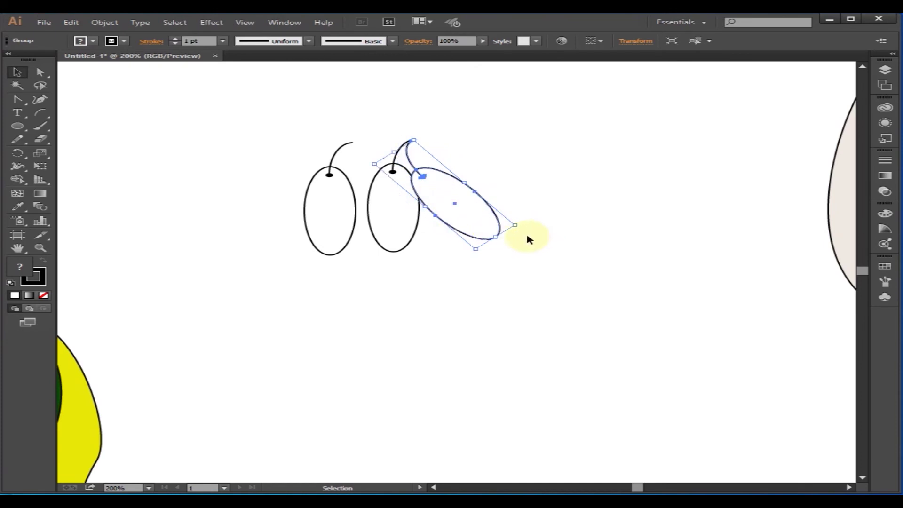
pyautogui.moveTo(520, 230); pyautogui.dragTo(502, 245)
pyautogui.moveTo(463, 216); pyautogui.dragTo(407, 247)
# Move the left fruit copy over the middle one, tilt it clockwise and join its stem tip to the others
pyautogui.moveTo(362, 224); pyautogui.dragTo(400, 214)
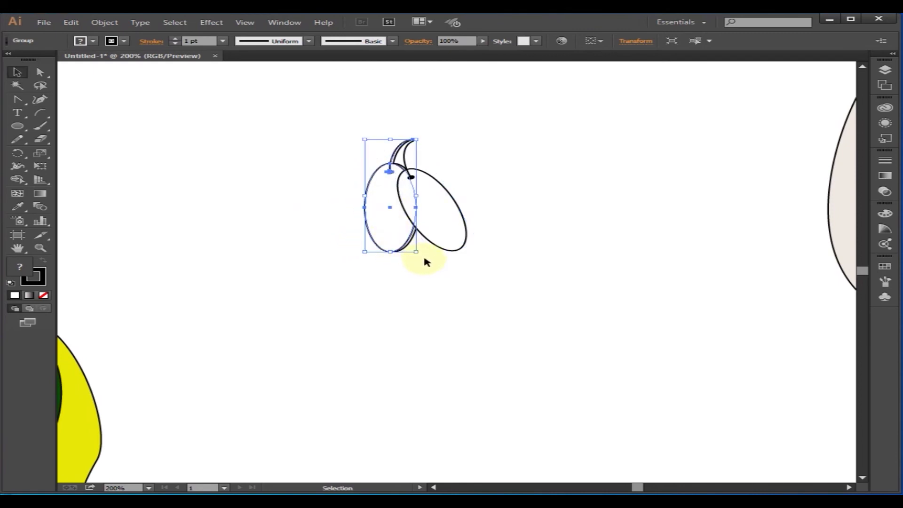
pyautogui.moveTo(413, 258); pyautogui.dragTo(405, 263)
pyautogui.moveTo(389, 212); pyautogui.dragTo(368, 202)
pyautogui.click(514, 258)
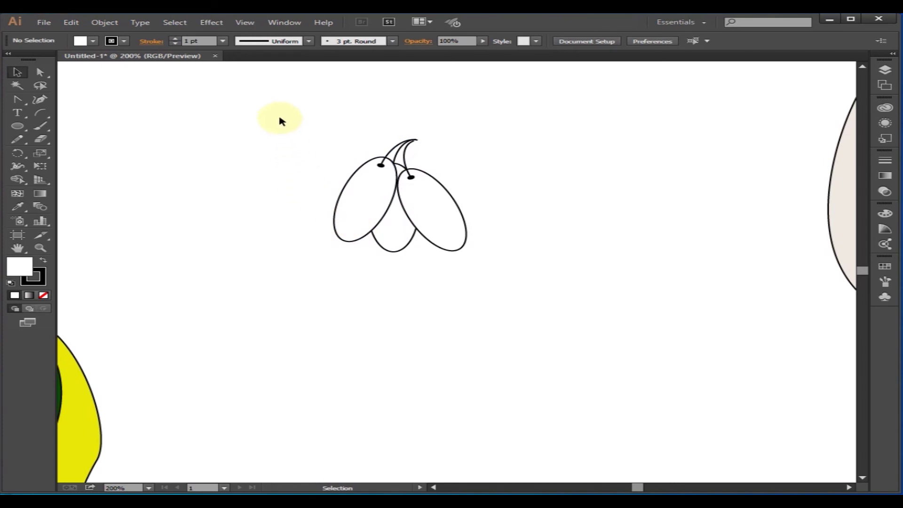
# Group the three fruits into a cluster and place two smaller copies below it, overlapping side by side
pyautogui.moveTo(425, 165); pyautogui.dragTo(599, 315)
pyautogui.moveTo(392, 226); pyautogui.dragTo(417, 284)
pyautogui.moveTo(489, 306); pyautogui.dragTo(383, 285)
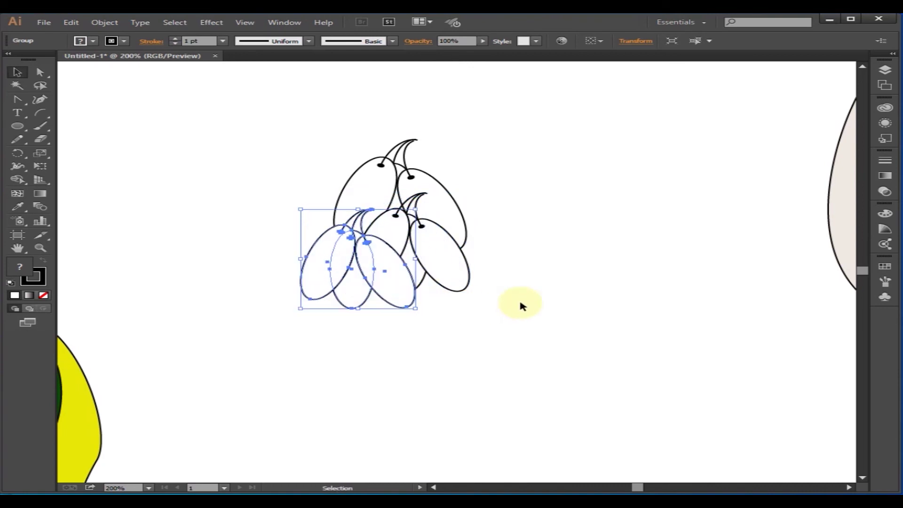
pyautogui.click(547, 304)
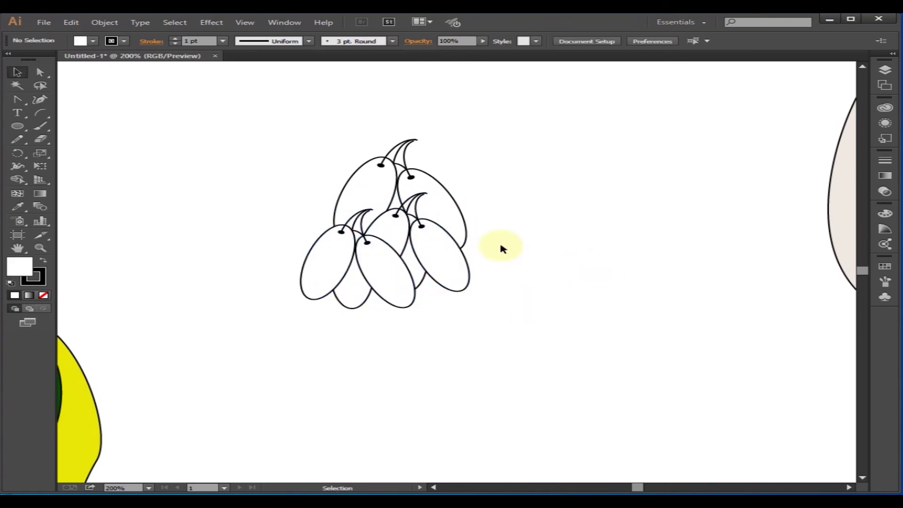
# Bring the large upper fruit cluster to the front of the two lower copies
pyautogui.click(368, 190)
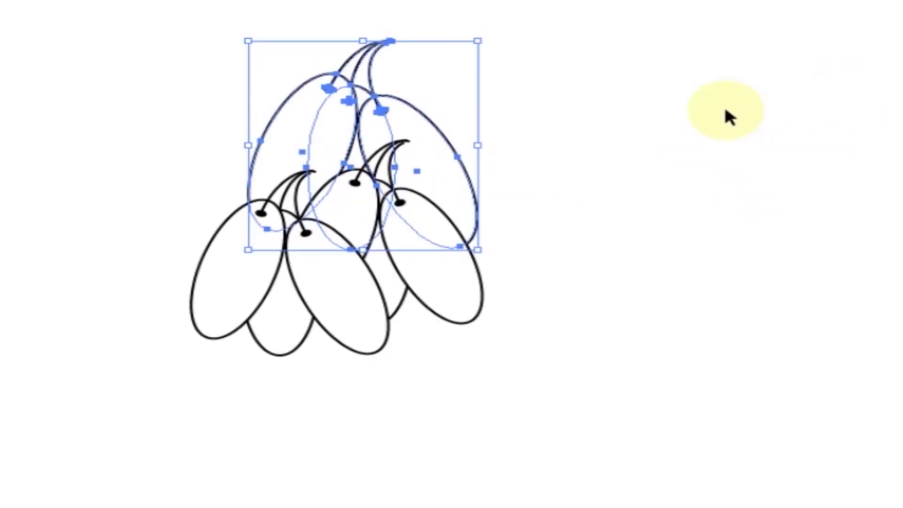
pyautogui.rightClick(443, 168)
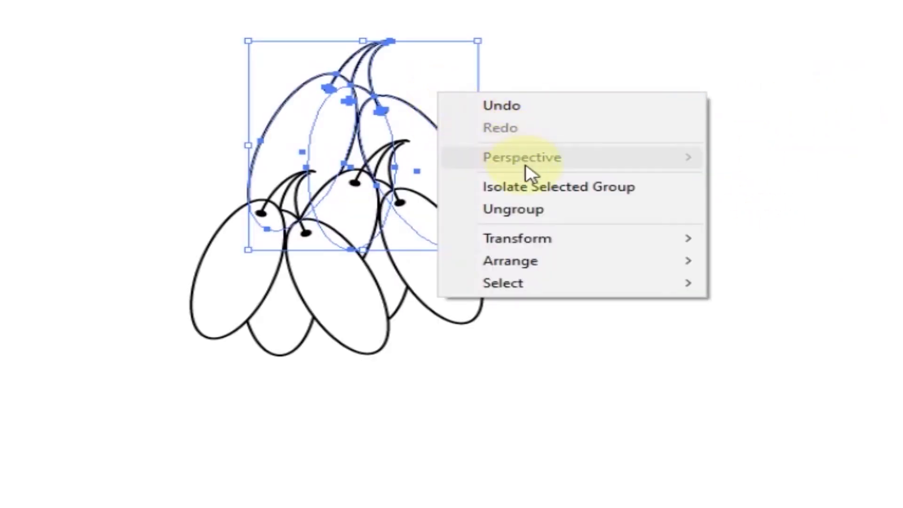
pyautogui.moveTo(566, 263)
pyautogui.click(802, 258)
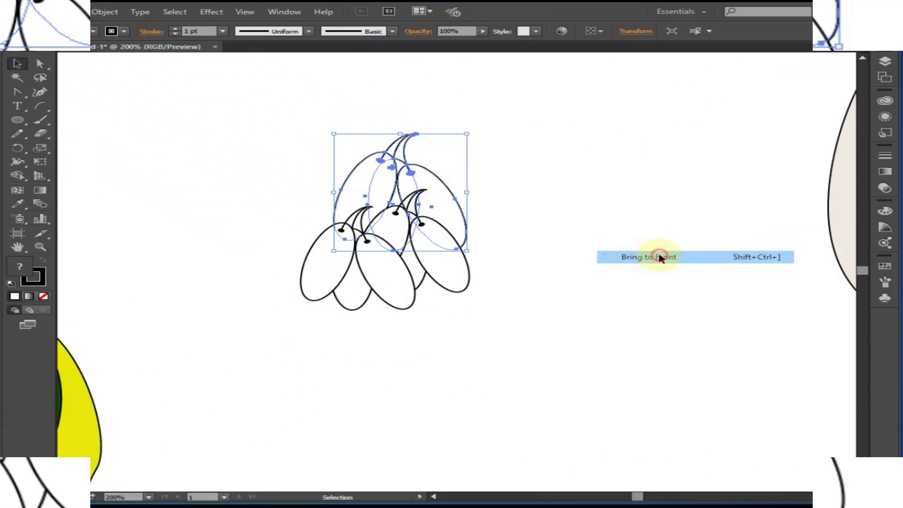
pyautogui.click(473, 282)
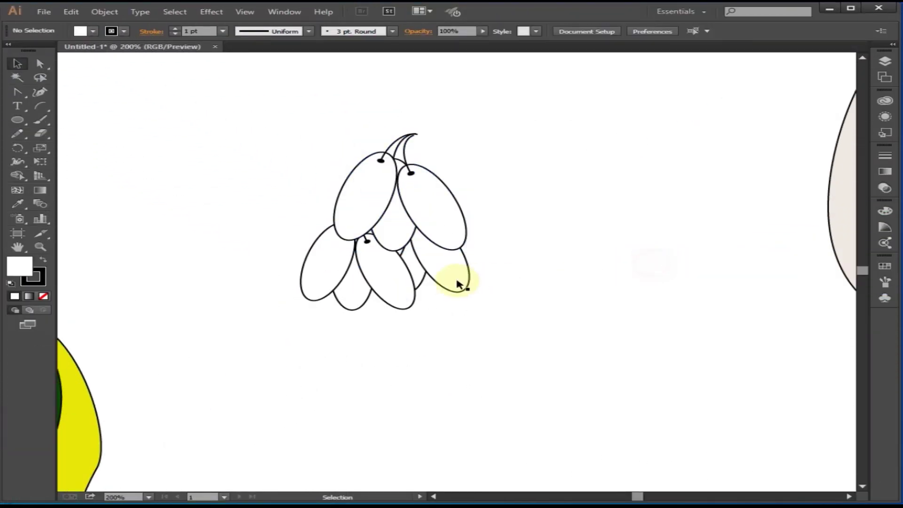
# Rotate the two lower clusters slightly outward and shift them to sit evenly beneath the top cluster
pyautogui.click(367, 267)
pyautogui.moveTo(414, 323); pyautogui.dragTo(405, 329)
pyautogui.moveTo(456, 276); pyautogui.dragTo(516, 332)
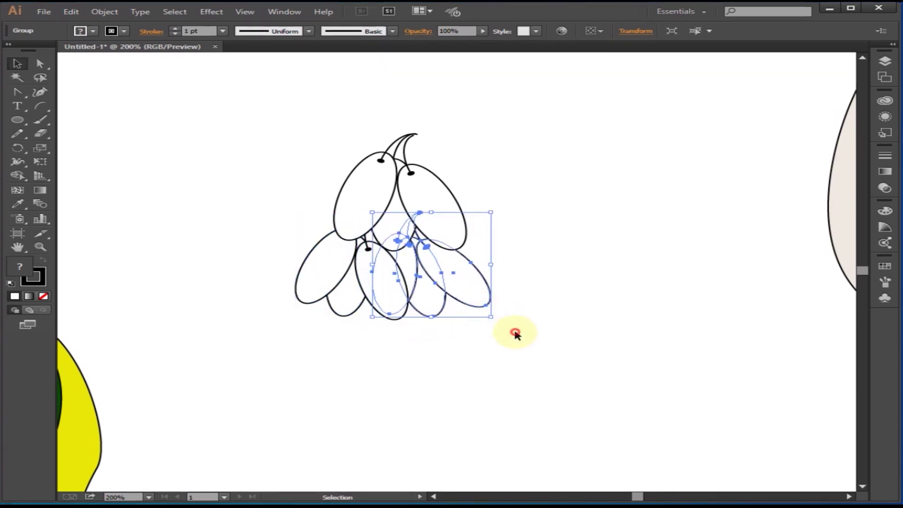
pyautogui.click(516, 333)
pyautogui.moveTo(338, 261); pyautogui.dragTo(354, 265)
pyautogui.click(570, 280)
# Scale both lower clusters down slightly, move the right one outward and send it to the back
pyautogui.click(346, 269)
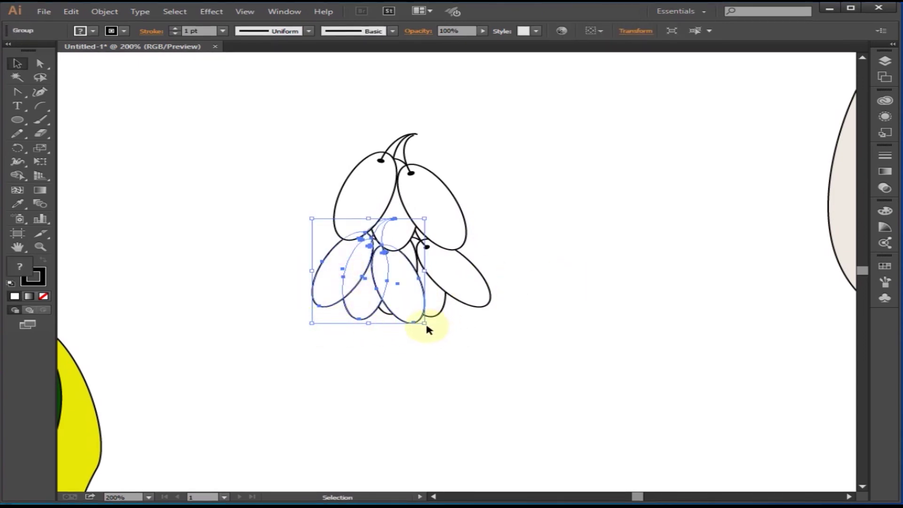
pyautogui.moveTo(417, 306); pyautogui.dragTo(513, 314)
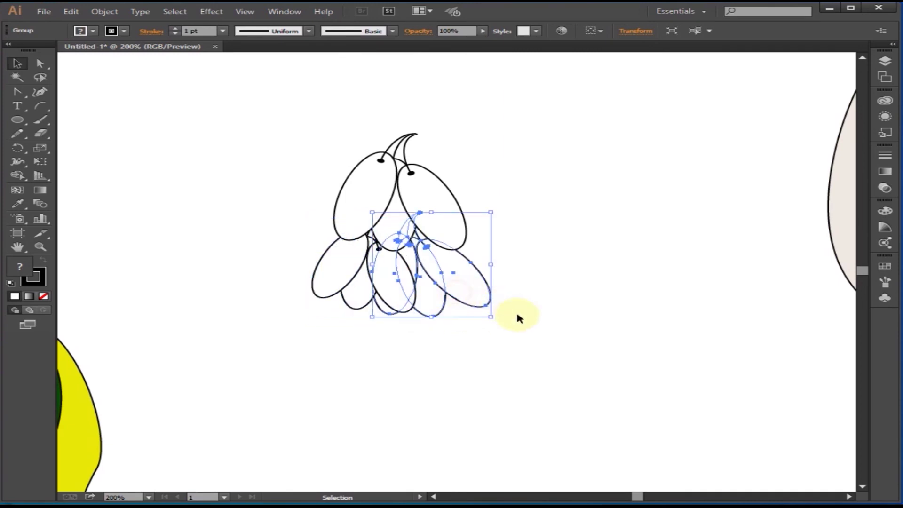
pyautogui.moveTo(491, 316); pyautogui.dragTo(479, 306)
pyautogui.hotkey('ctrl', 'shift', '[')
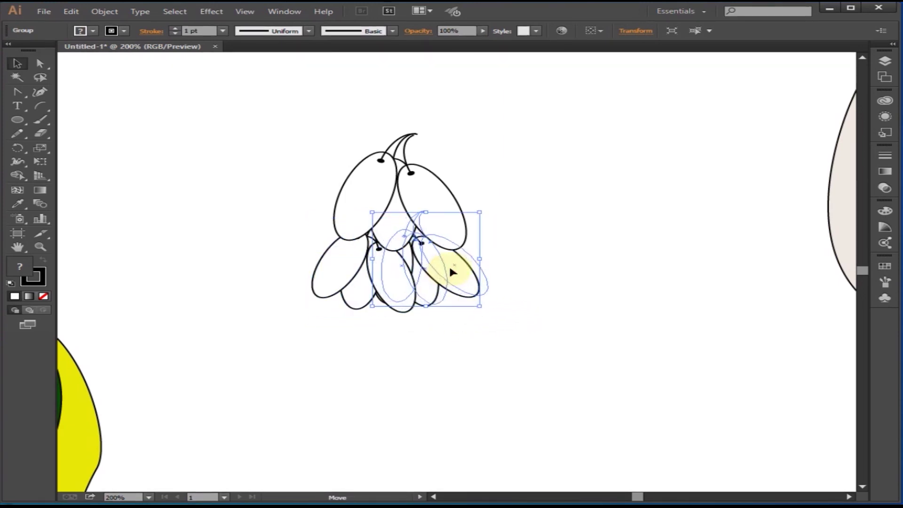
pyautogui.click(573, 282)
# Duplicate the lower left cluster and place the copy below it to start a third row
pyautogui.moveTo(268, 226); pyautogui.dragTo(506, 343)
pyautogui.click(506, 343)
pyautogui.click(327, 278)
pyautogui.moveTo(339, 273); pyautogui.dragTo(316, 328)
pyautogui.click(484, 338)
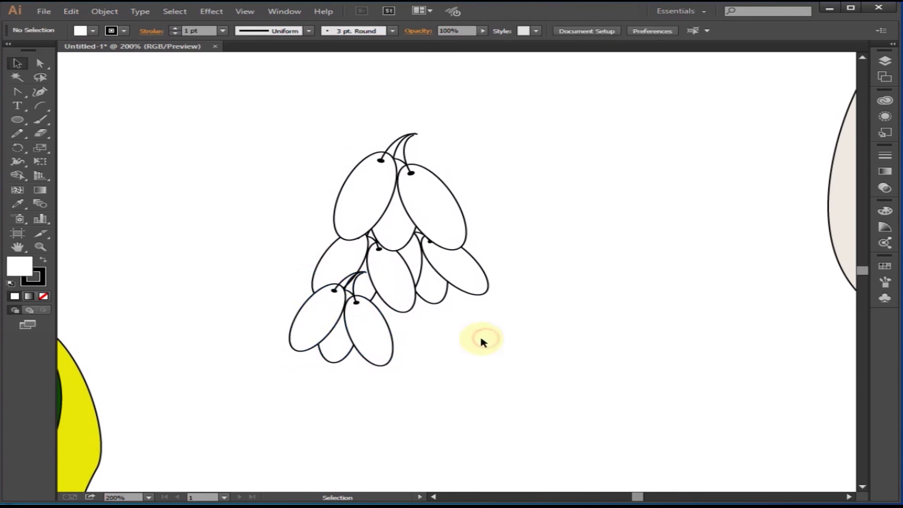
# Move the third-row cluster inward, scale it down and place a slightly rotated duplicate to its right
pyautogui.click(305, 340)
pyautogui.moveTo(319, 326); pyautogui.dragTo(355, 326)
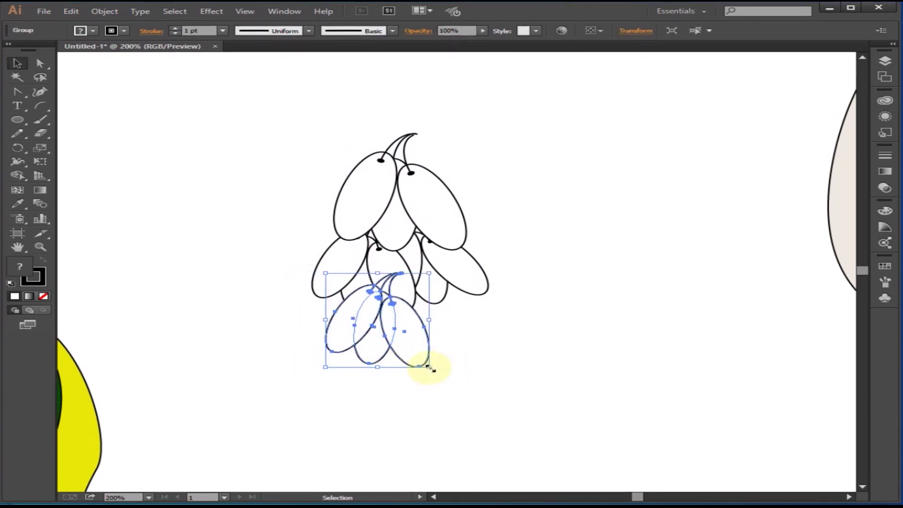
pyautogui.moveTo(429, 367); pyautogui.dragTo(514, 343)
# Tilt the two small third-row clusters outward in opposite directions and move them up against the second row
pyautogui.click(362, 312)
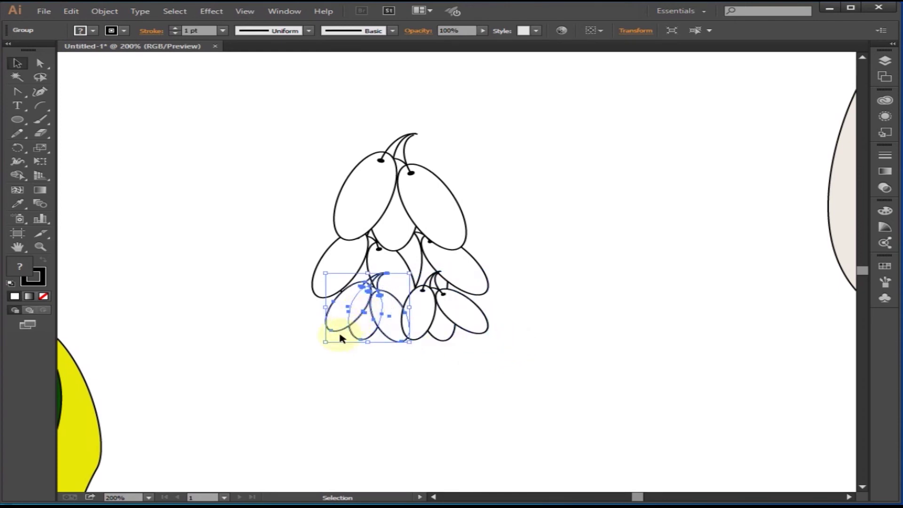
pyautogui.moveTo(328, 347); pyautogui.dragTo(316, 334)
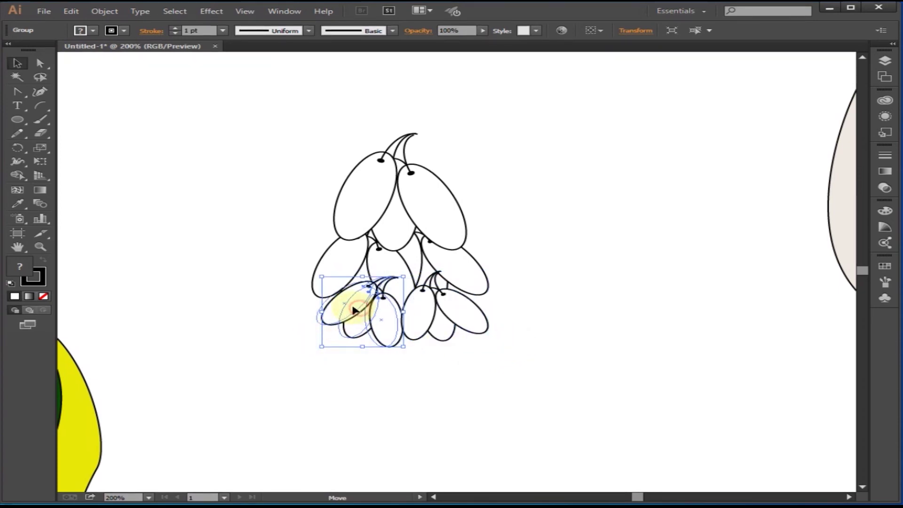
pyautogui.moveTo(449, 311); pyautogui.dragTo(439, 306)
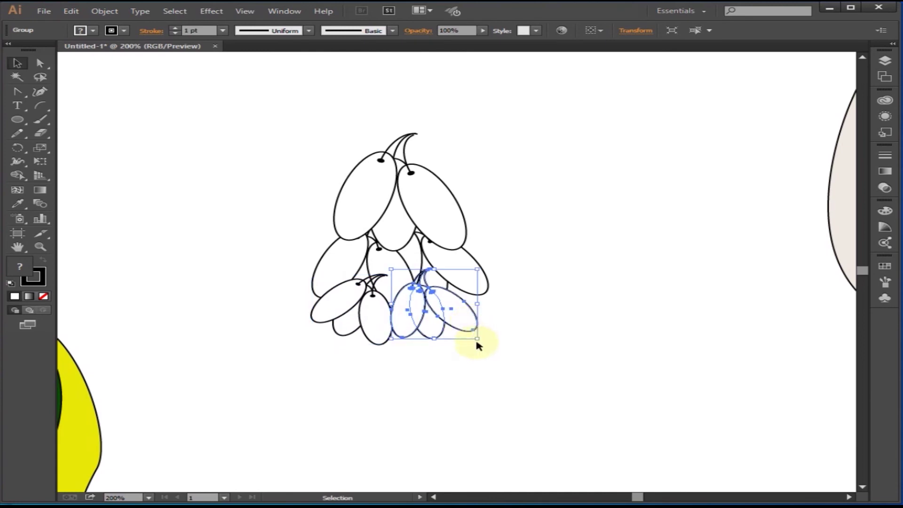
pyautogui.moveTo(479, 345); pyautogui.dragTo(522, 337)
pyautogui.moveTo(423, 318); pyautogui.dragTo(379, 296)
pyautogui.click(514, 334)
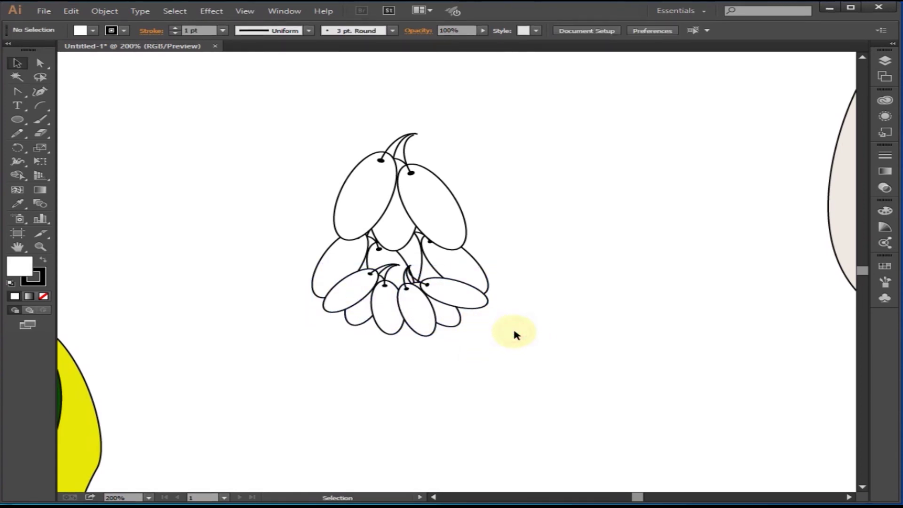
# Send the right third-row cluster to the back so it sits behind the second row
pyautogui.click(439, 302)
pyautogui.rightClick(445, 293)
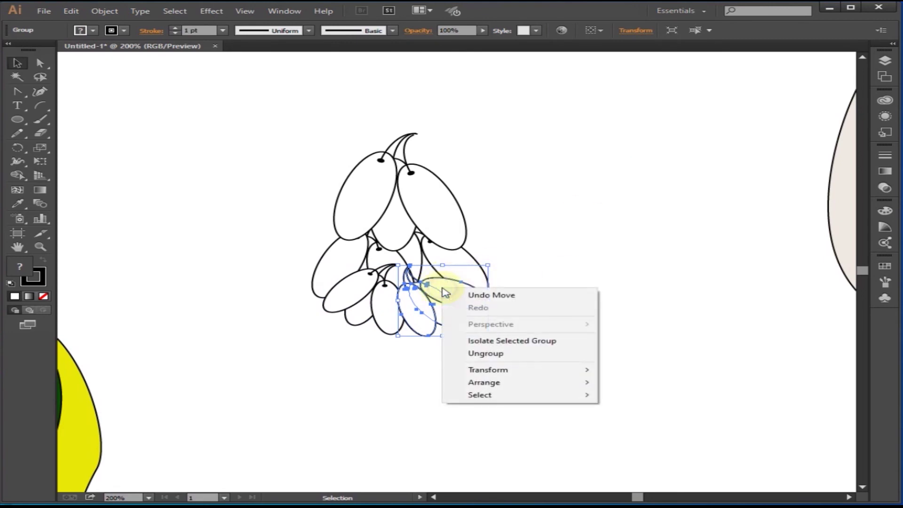
pyautogui.moveTo(583, 382)
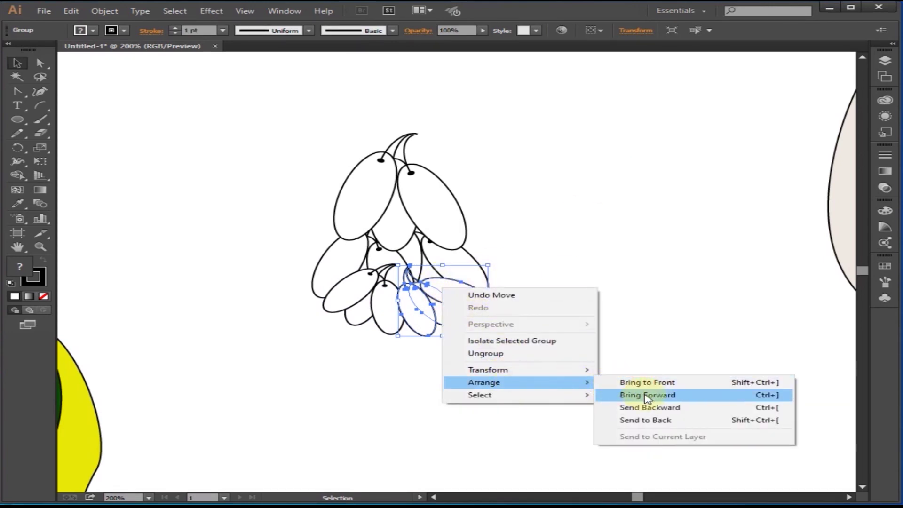
pyautogui.click(677, 420)
pyautogui.click(627, 323)
# Send the left third-row cluster to the back, behind the second-row fruits
pyautogui.click(356, 304)
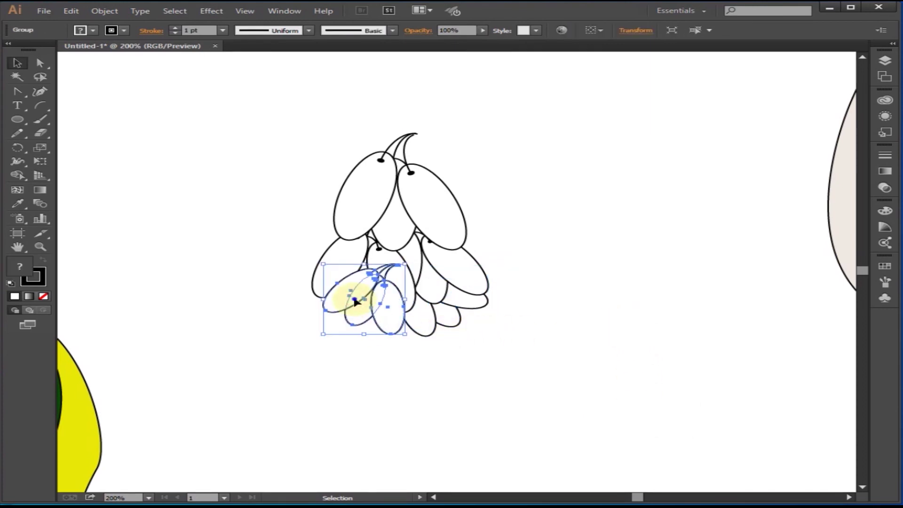
pyautogui.rightClick(354, 299)
pyautogui.moveTo(489, 394)
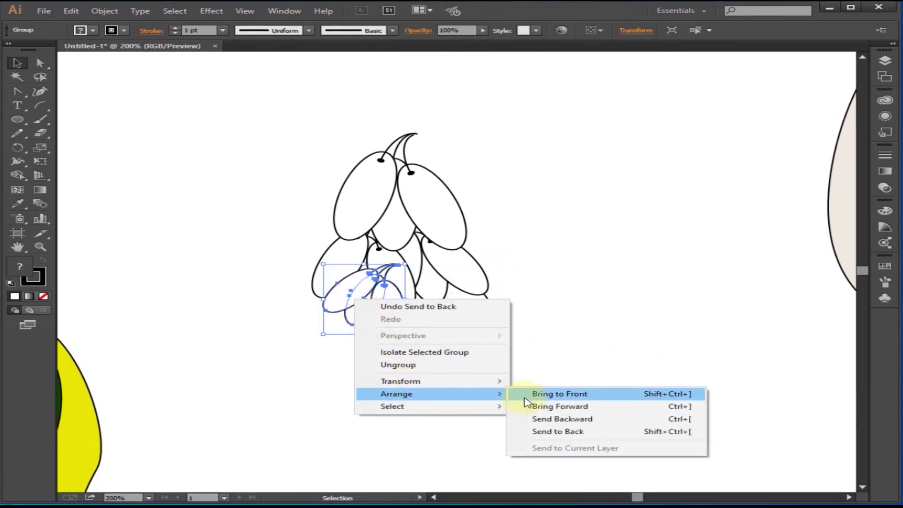
pyautogui.click(570, 430)
pyautogui.click(538, 330)
# Move the third-row clusters slightly down below the second row and keep the left one at the back
pyautogui.moveTo(383, 318); pyautogui.dragTo(452, 330)
pyautogui.click(608, 338)
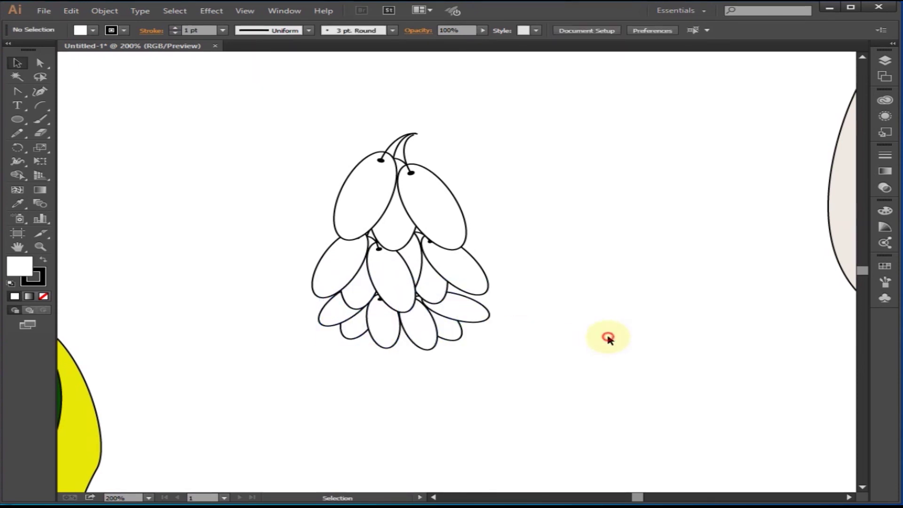
pyautogui.click(373, 322)
pyautogui.hotkey('ctrl', 'shift', '[')
pyautogui.click(532, 337)
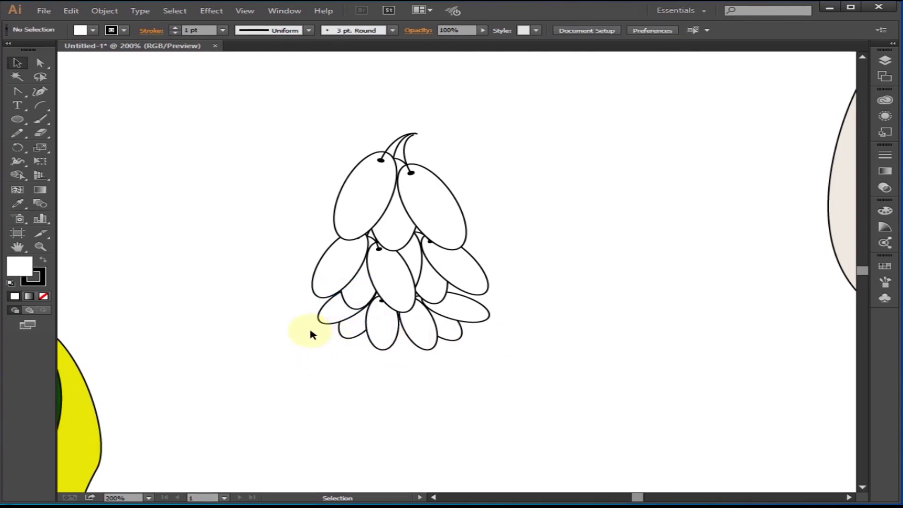
# Duplicate the left third-row cluster below it to start a fourth row, and place a rotated copy to its right
pyautogui.click(370, 319)
pyautogui.moveTo(370, 318); pyautogui.dragTo(351, 355)
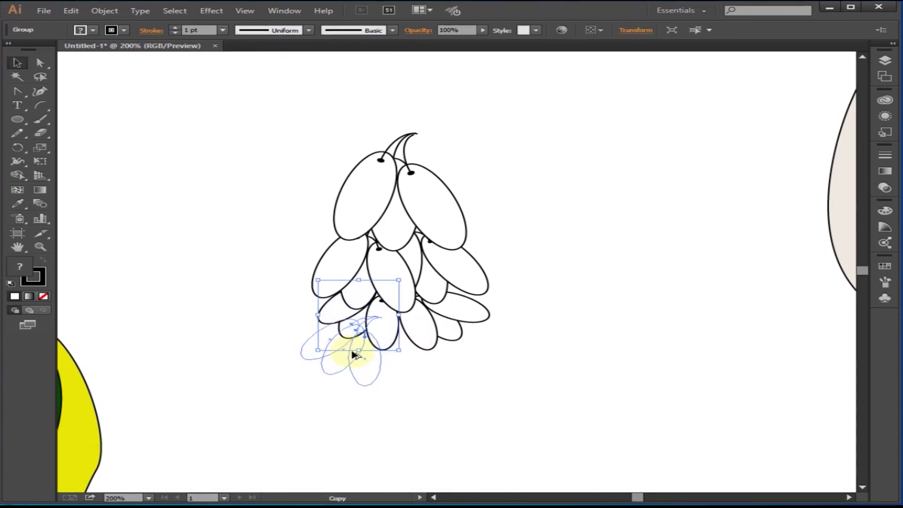
pyautogui.click(482, 369)
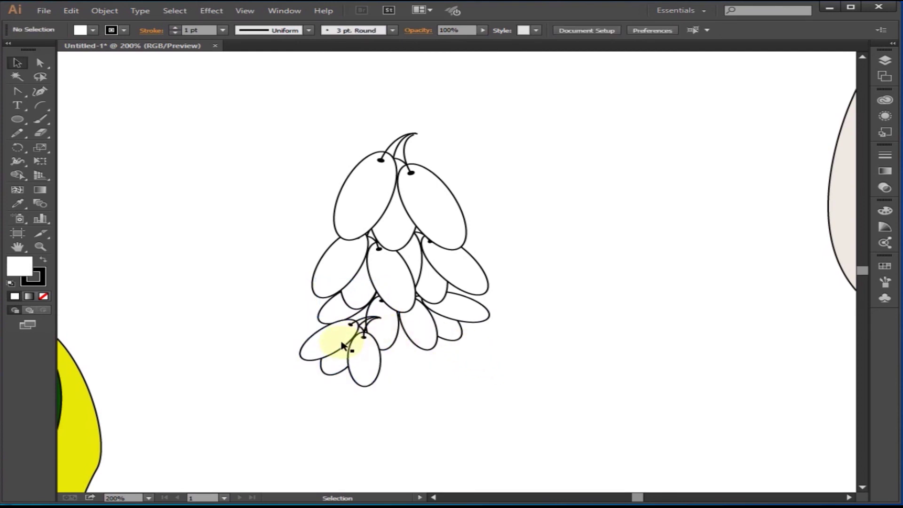
pyautogui.keyDown('alt'); pyautogui.moveTo(342, 346); pyautogui.dragTo(412, 353); pyautogui.keyUp('alt')
pyautogui.moveTo(449, 398); pyautogui.dragTo(467, 379)
# Duplicate the rotated fourth-row cluster and place the copy at the right end of the row
pyautogui.click(339, 362)
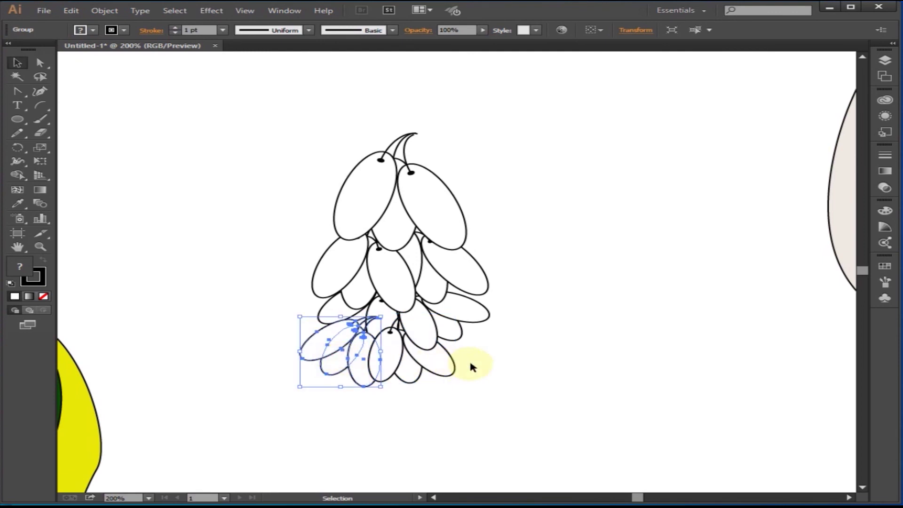
pyautogui.click(429, 362)
pyautogui.keyDown('alt'); pyautogui.moveTo(430, 362); pyautogui.dragTo(483, 370); pyautogui.keyUp('alt')
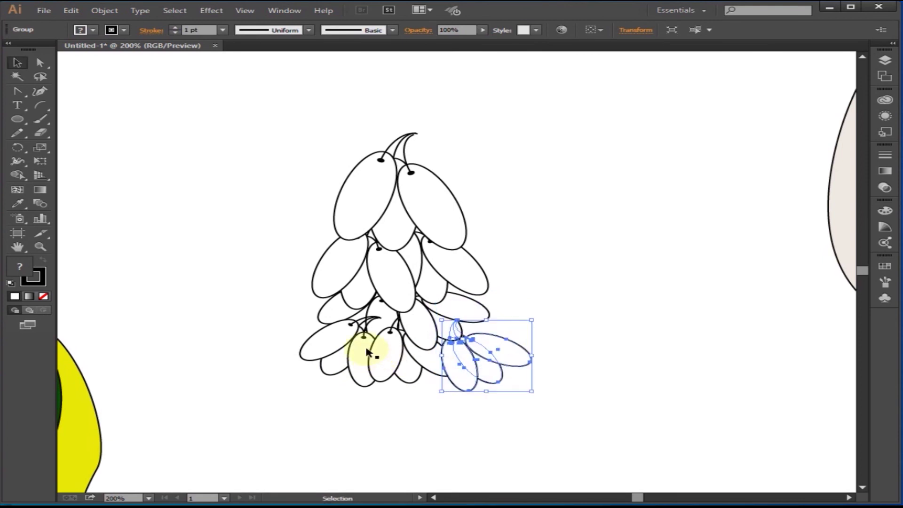
# Move the left fourth-row cluster slightly up and inward, and send it to the back
pyautogui.click(350, 331)
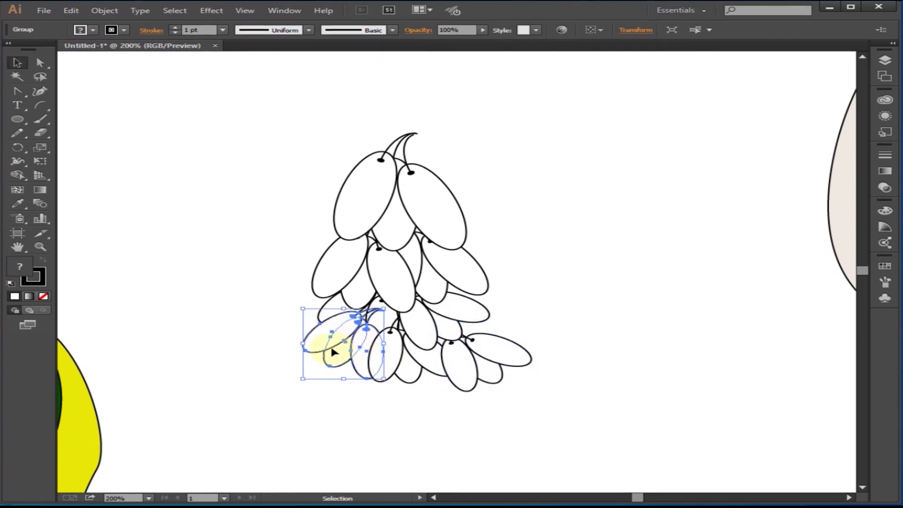
pyautogui.rightClick(335, 357)
pyautogui.moveTo(419, 450)
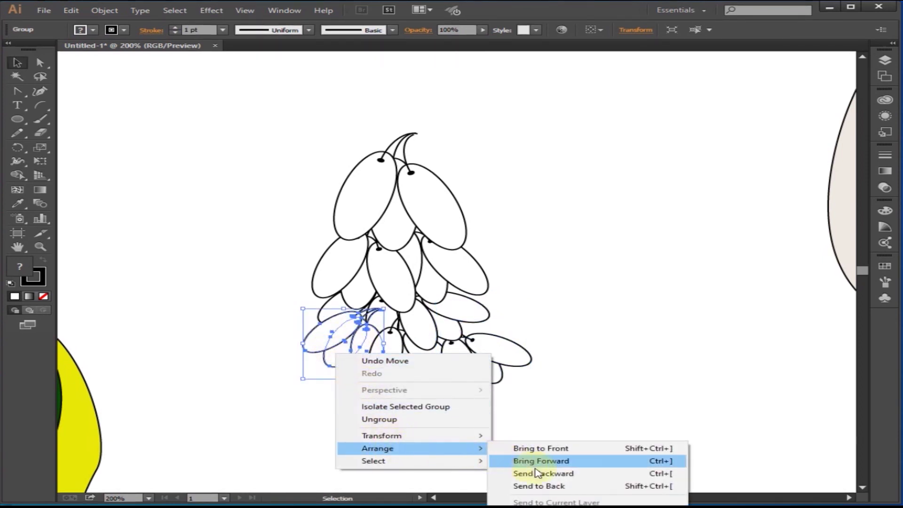
pyautogui.click(566, 476)
pyautogui.click(609, 377)
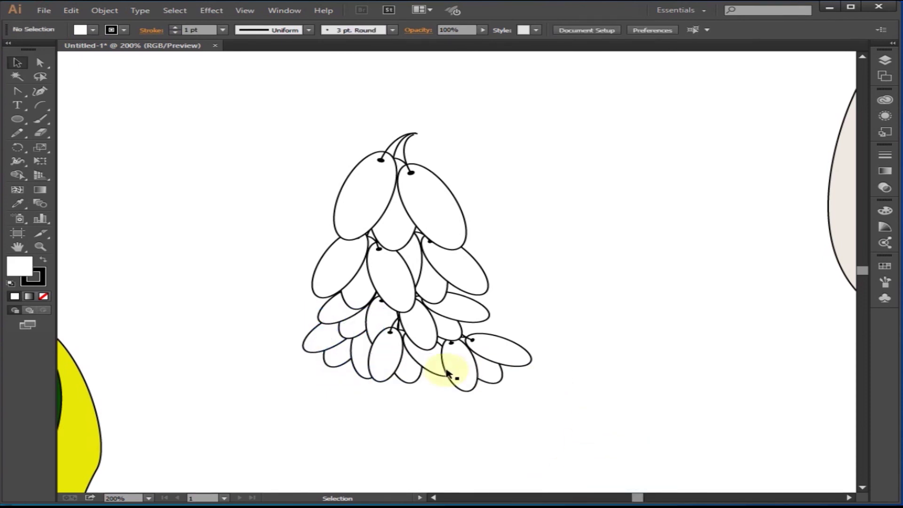
# Send the middle fourth-row cluster to the back
pyautogui.click(398, 357)
pyautogui.rightClick(394, 354)
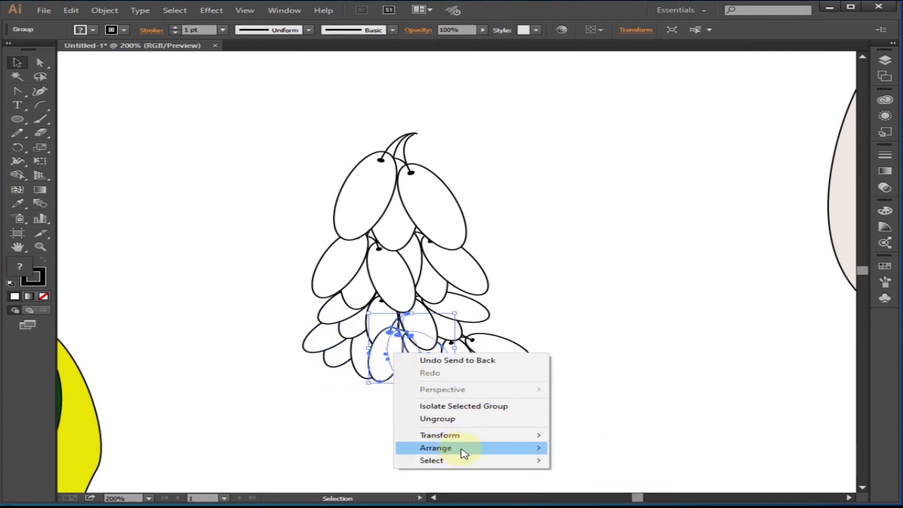
pyautogui.moveTo(453, 447)
pyautogui.click(608, 486)
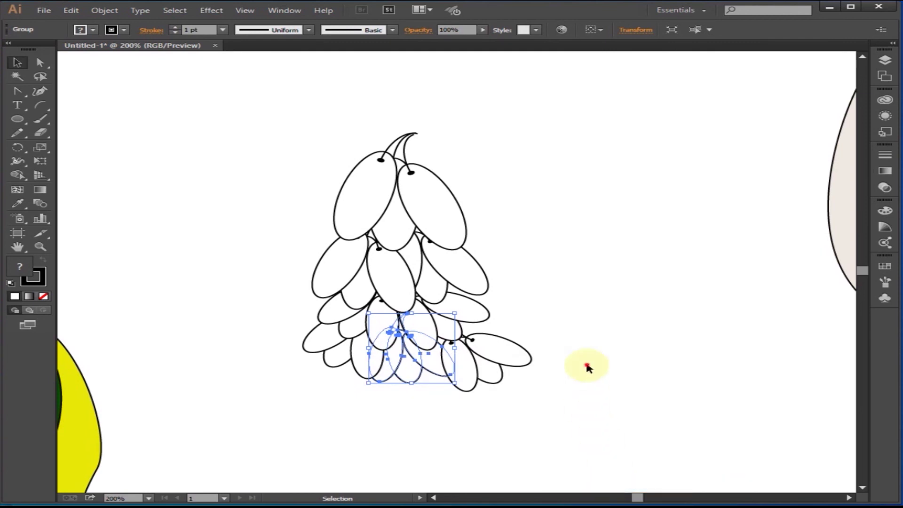
pyautogui.click(585, 361)
# Send the right fourth-row cluster to the back, behind the fruits around it
pyautogui.rightClick(484, 363)
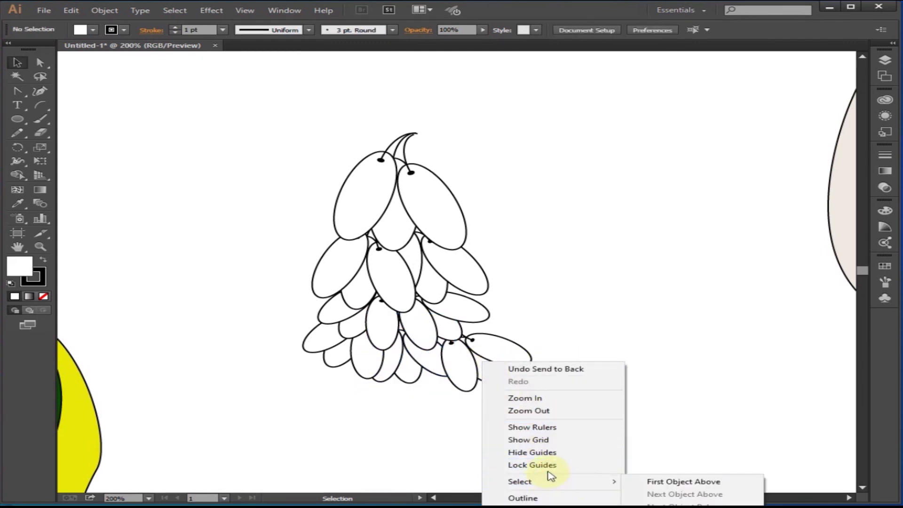
pyautogui.click(403, 387)
pyautogui.click(457, 354)
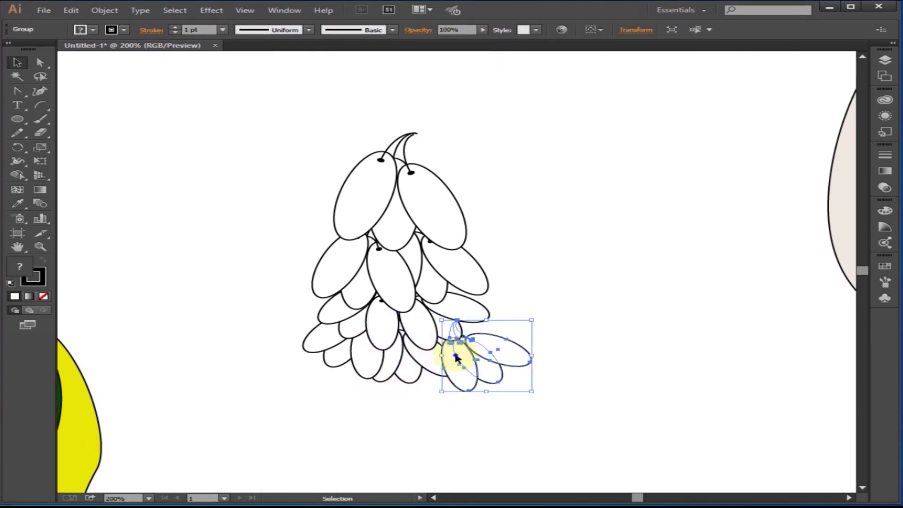
pyautogui.rightClick(457, 356)
pyautogui.moveTo(545, 450)
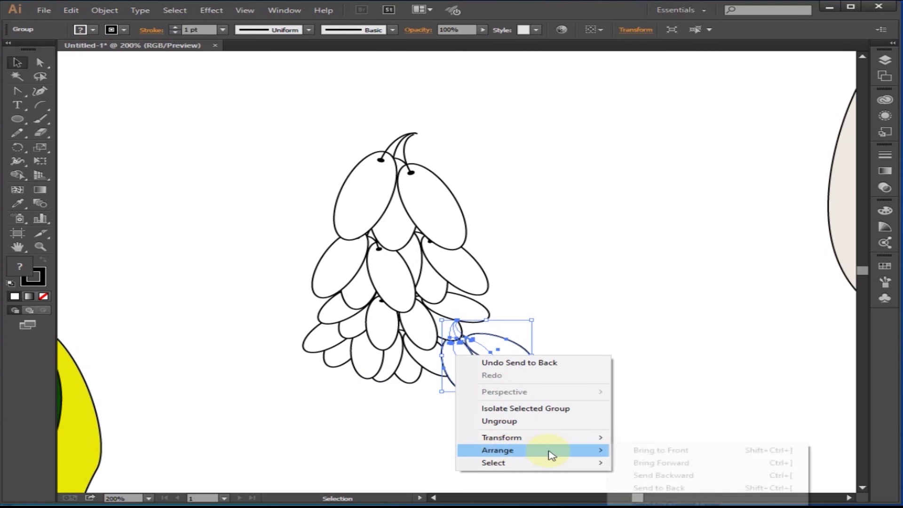
pyautogui.click(677, 486)
pyautogui.click(574, 357)
# Scale the right fourth-row cluster down slightly
pyautogui.click(484, 359)
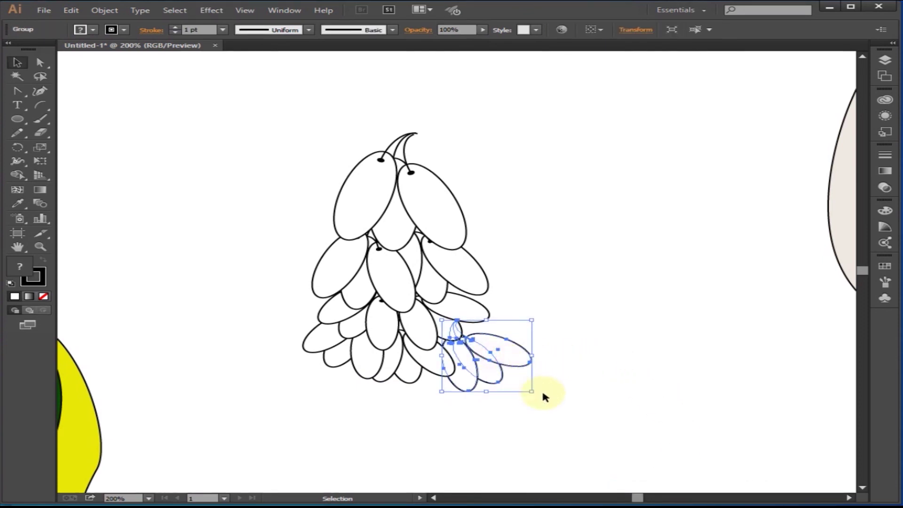
pyautogui.moveTo(531, 391); pyautogui.dragTo(527, 379)
pyautogui.click(531, 386)
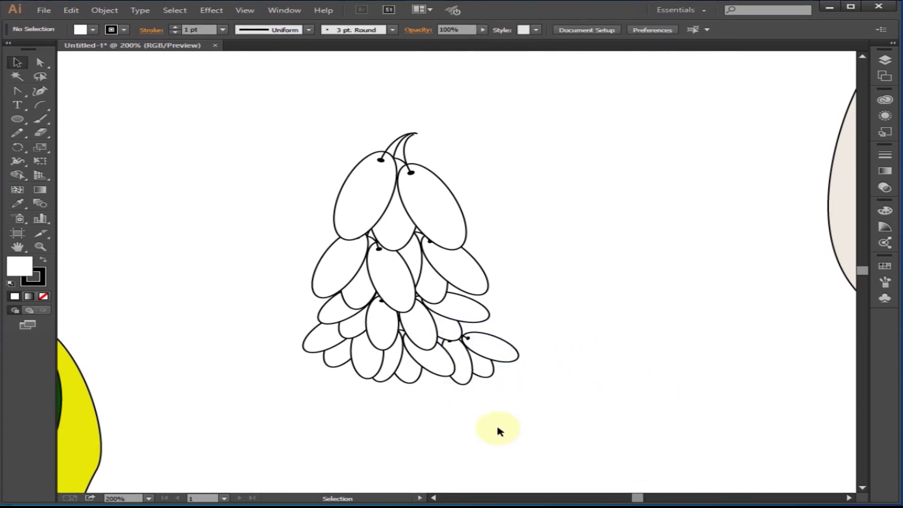
# Paint a thick curved black stalk above the bunch with the Paintbrush, joining the top of the thin stems
pyautogui.click(40, 120)
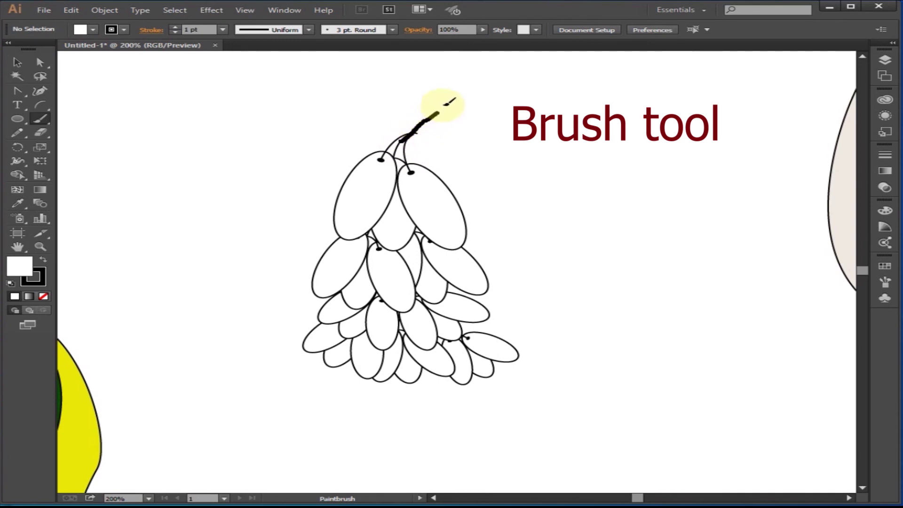
pyautogui.moveTo(443, 89); pyautogui.dragTo(442, 91)
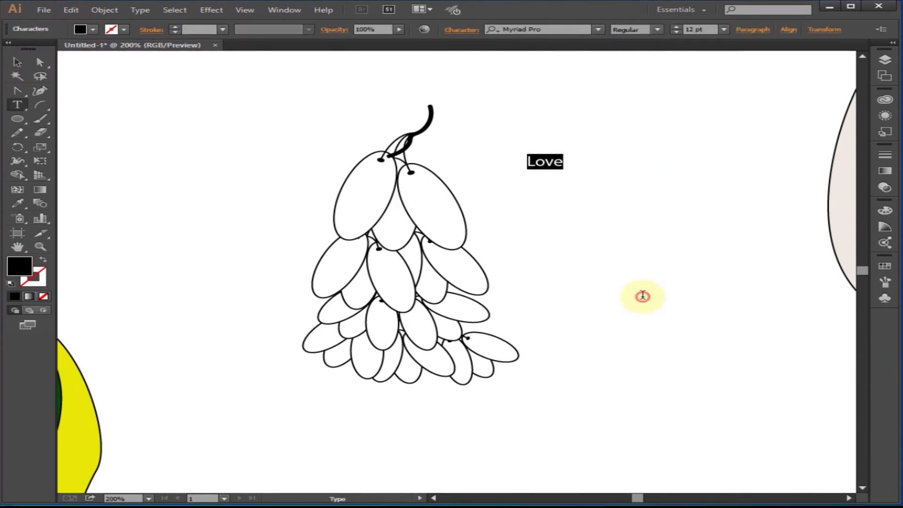
# Undo the sample text "Love" placed beside the bunch
pyautogui.hotkey('ctrl', 'z')
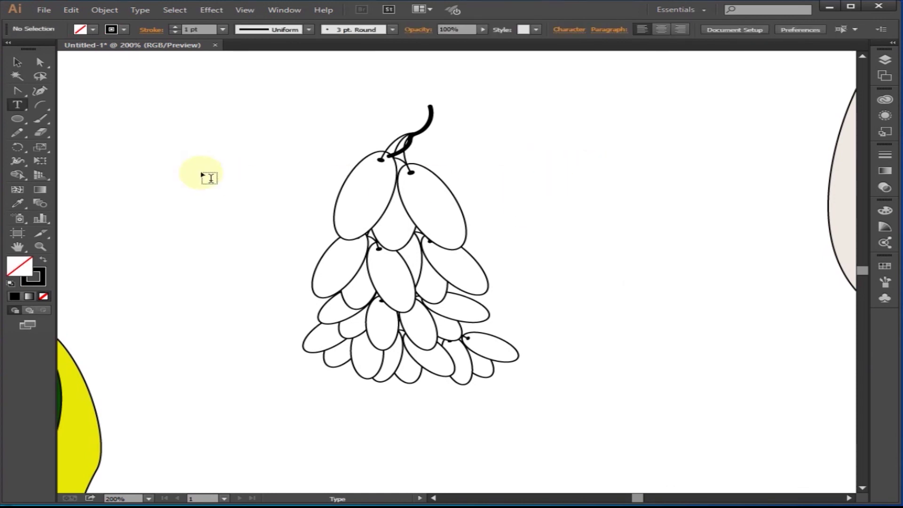